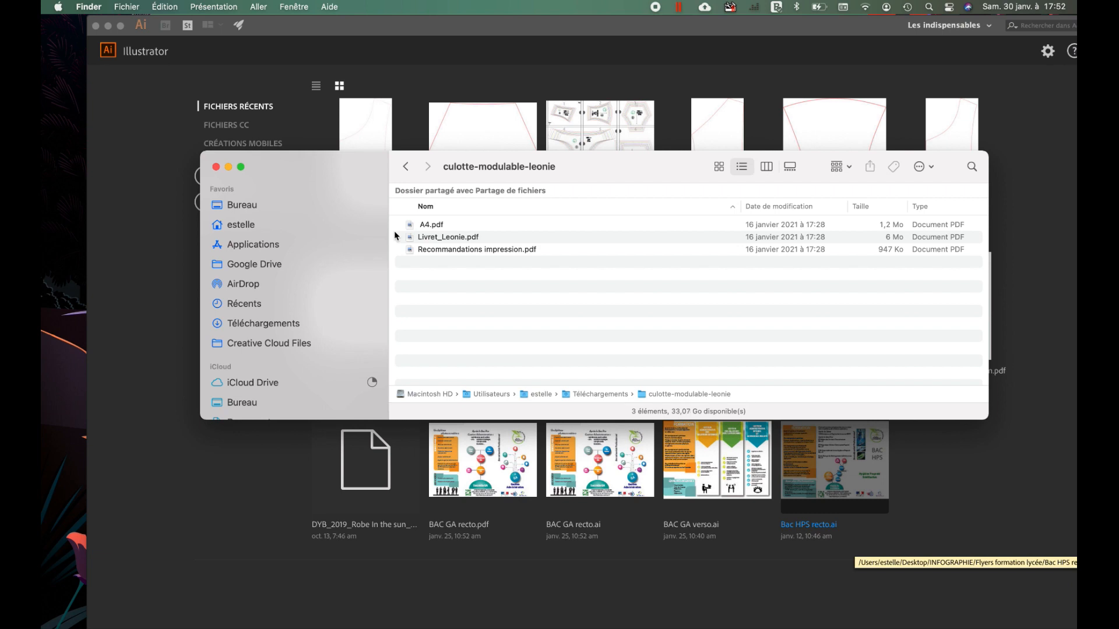
Open A4.pdf from the culotte-modulable-leonie folder in Adobe Illustrator CC 2017 and dismiss the missing fonts warning.
click(431, 227)
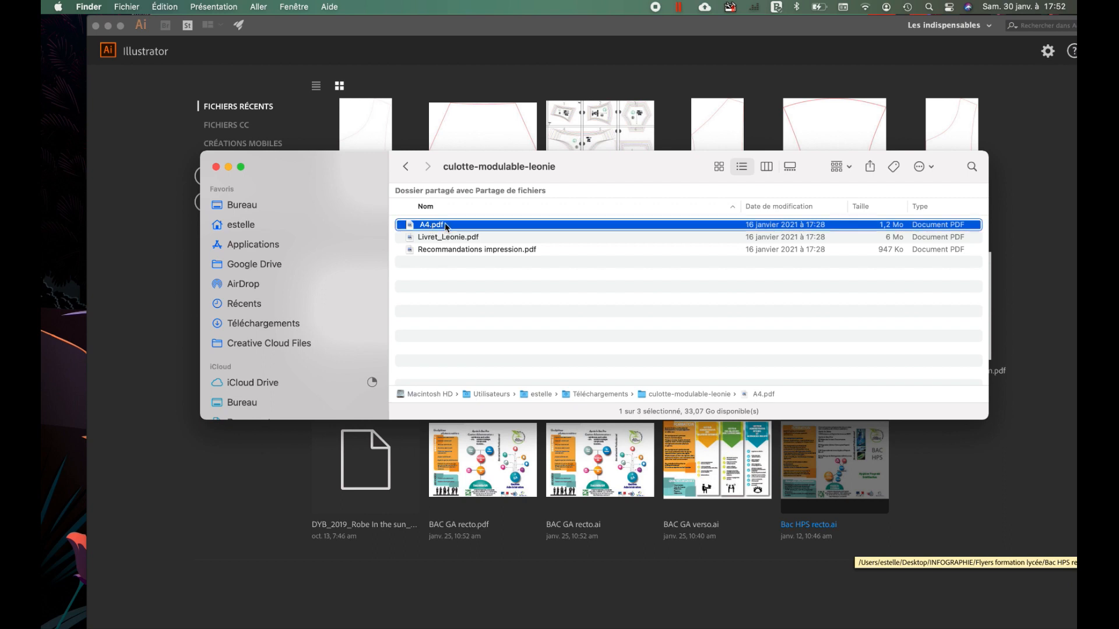
right_click(446, 227)
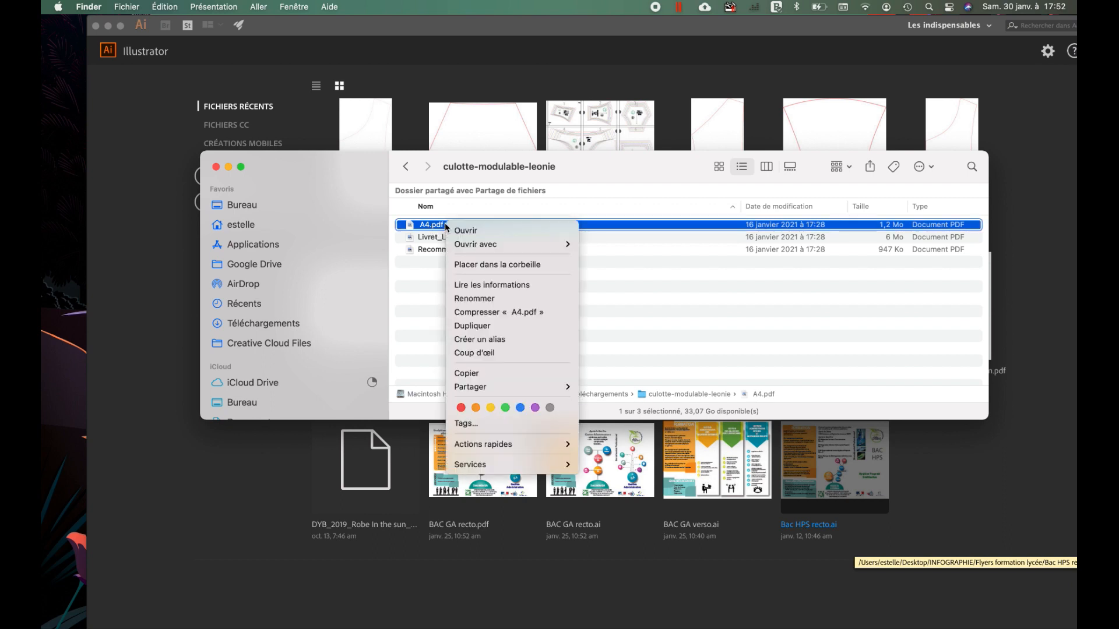
mouse_move(466, 246)
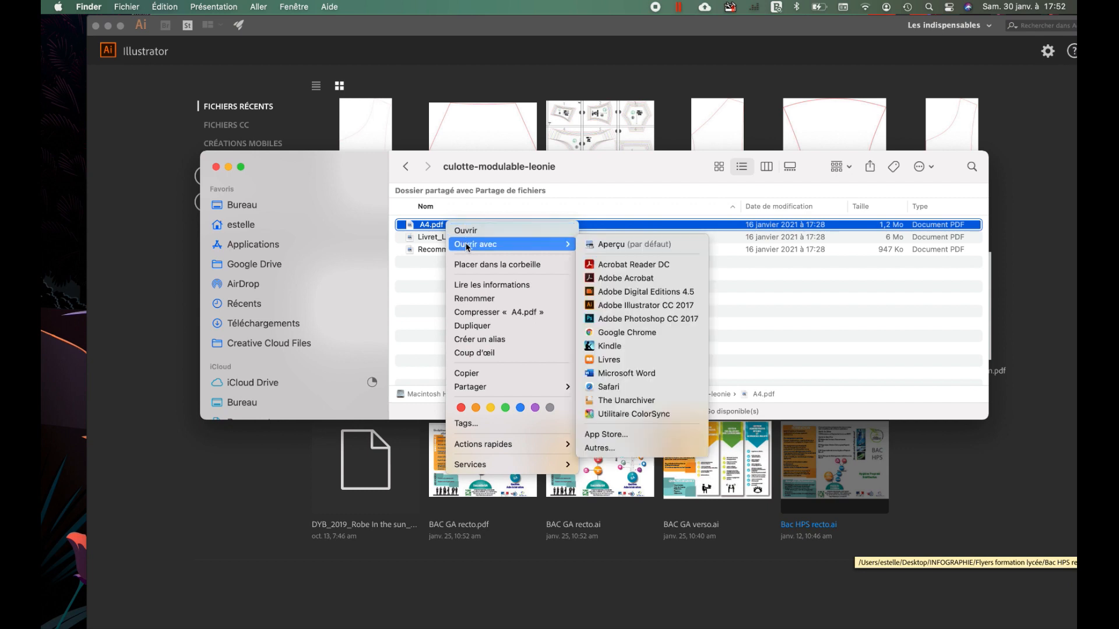
click(643, 305)
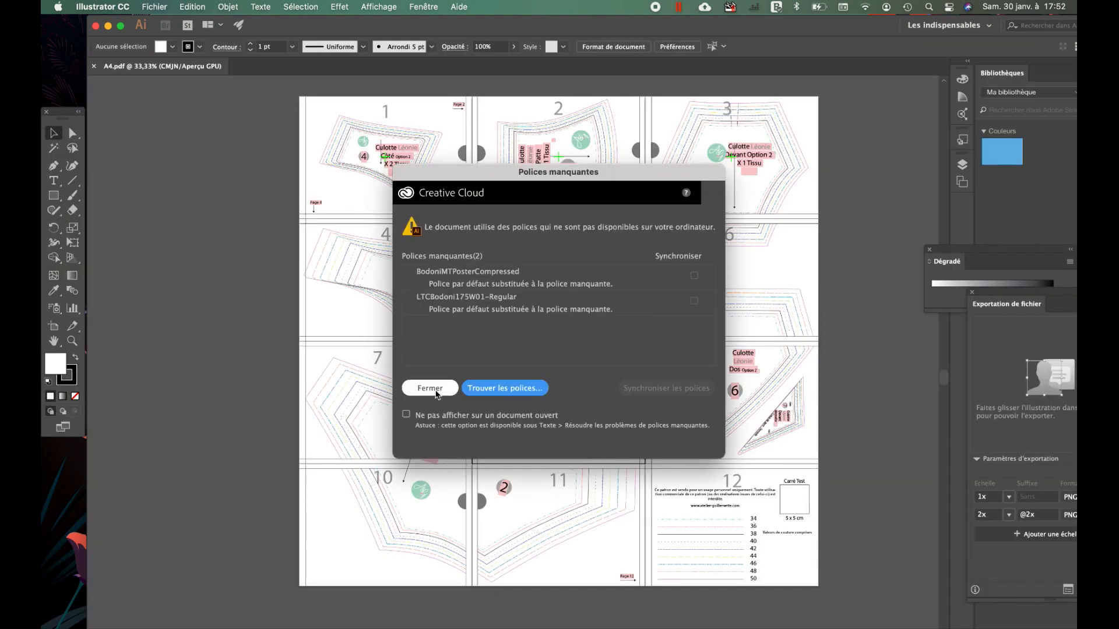
click(438, 394)
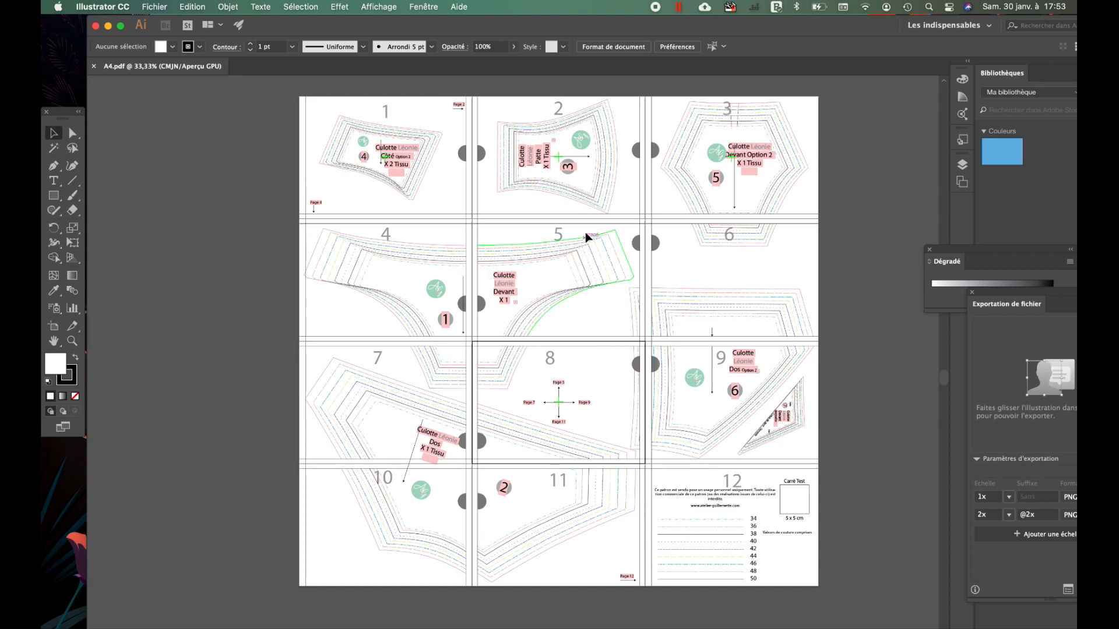
Delete every size outline except the pink dashed one from the front piece on page 5.
drag(585, 232, 627, 259)
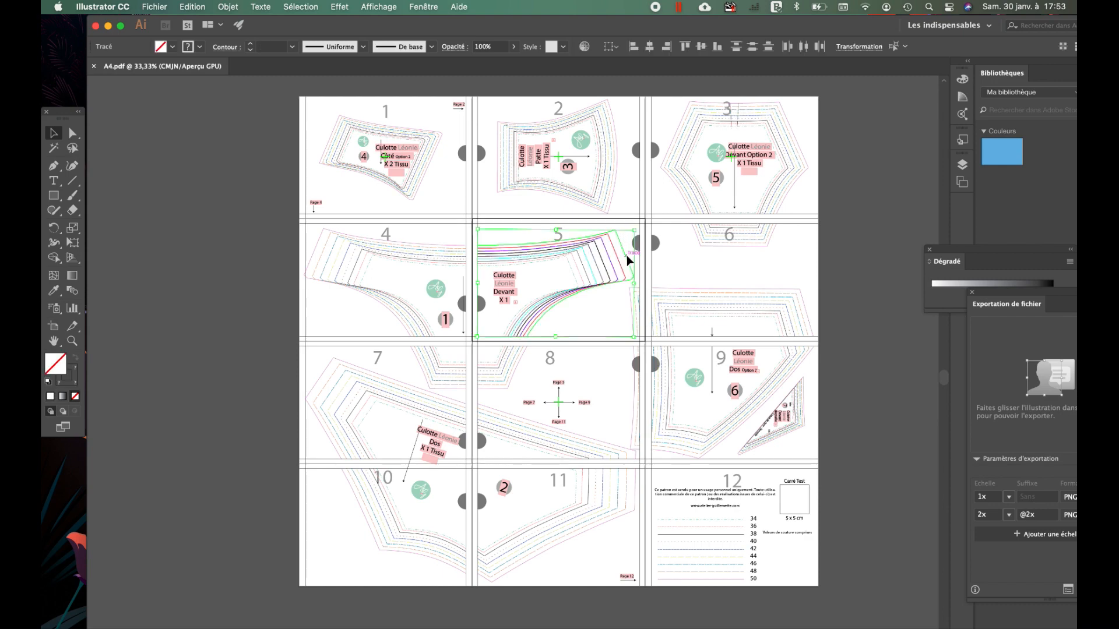
key(Delete)
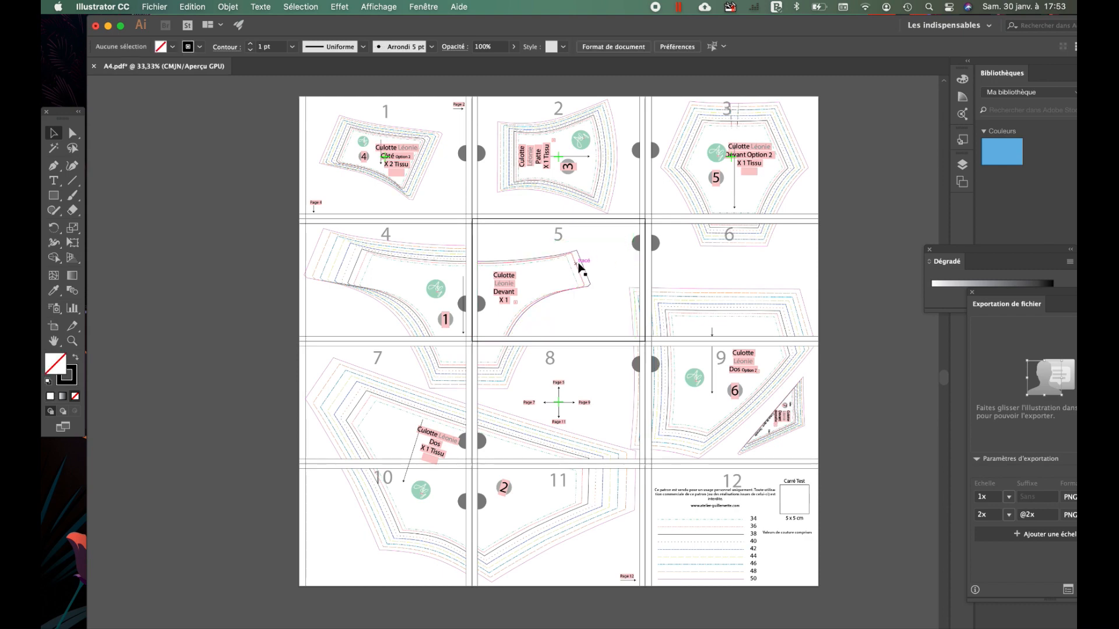
click(580, 266)
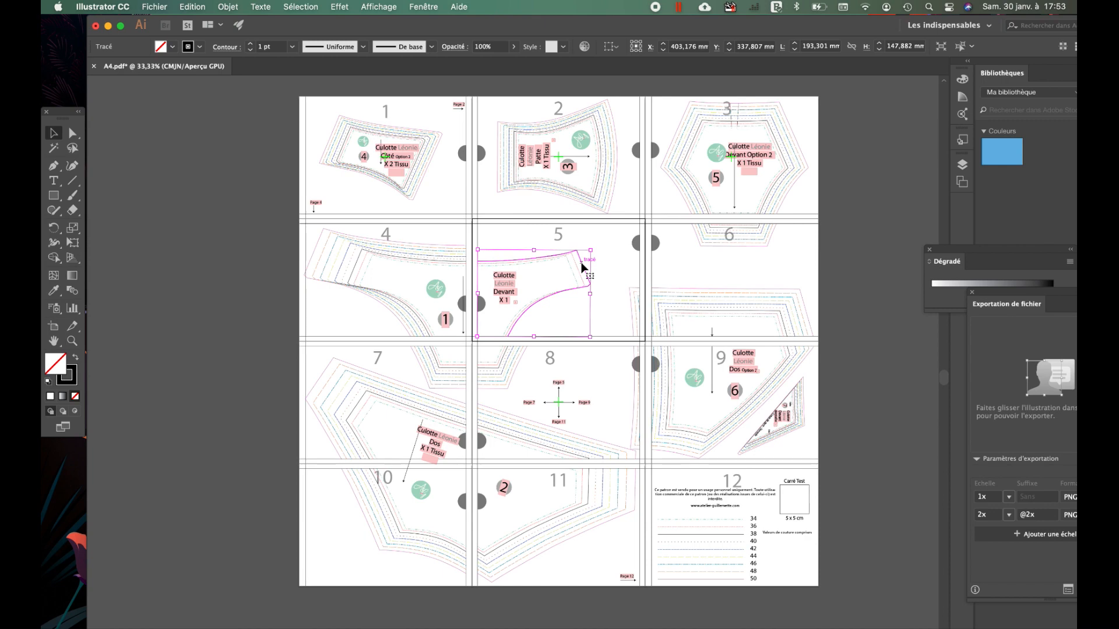
key(Delete)
click(572, 272)
key(Delete)
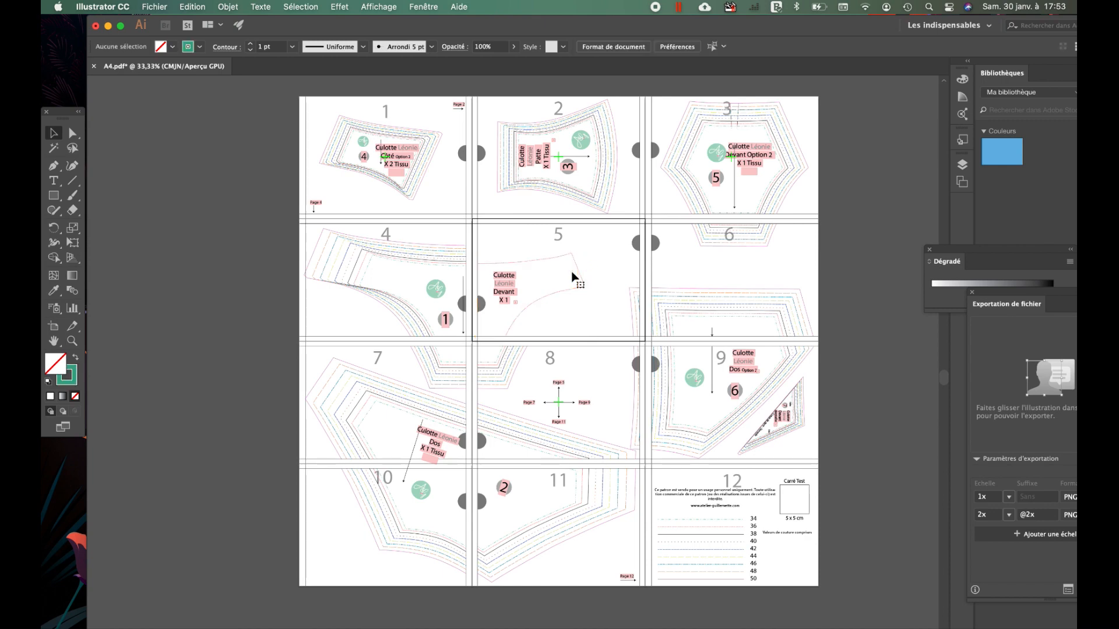
Delete the front piece's label text, logo, piece number and grey assembly marks on pages 4 and 5.
click(497, 275)
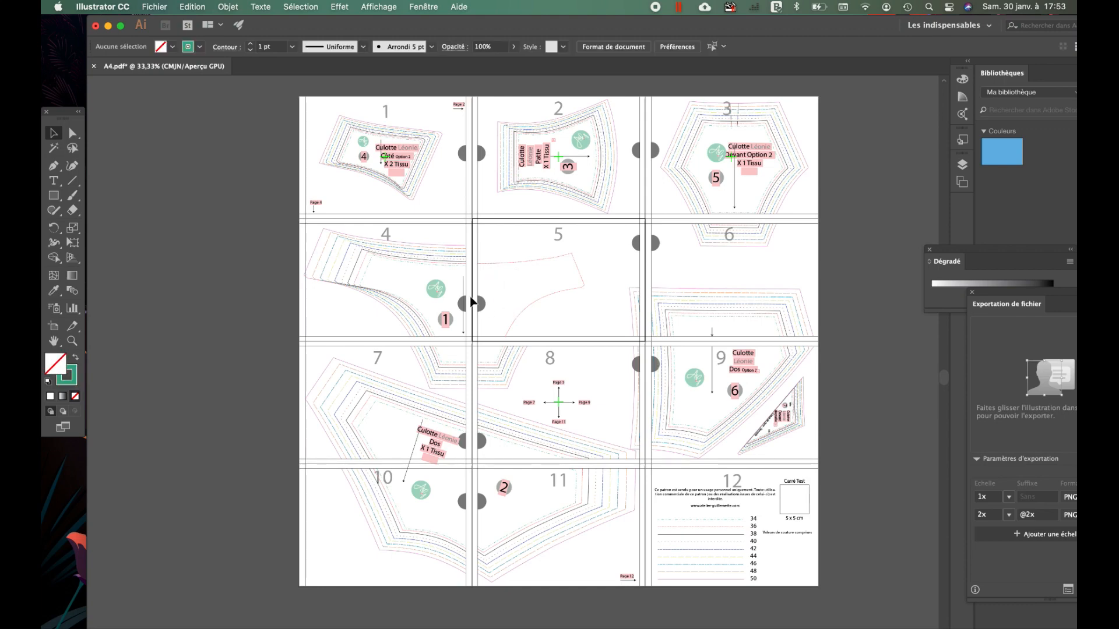
click(431, 283)
key(Delete)
Delete every size outline except the pink dashed one from the front piece on page 4.
click(465, 247)
drag(439, 231, 461, 258)
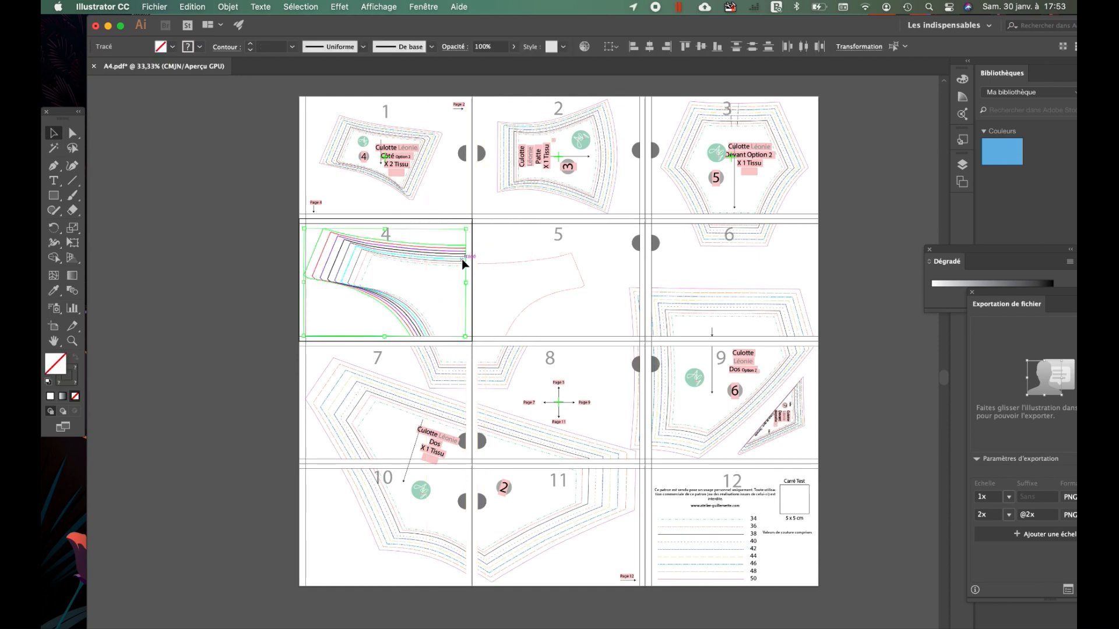
key(Delete)
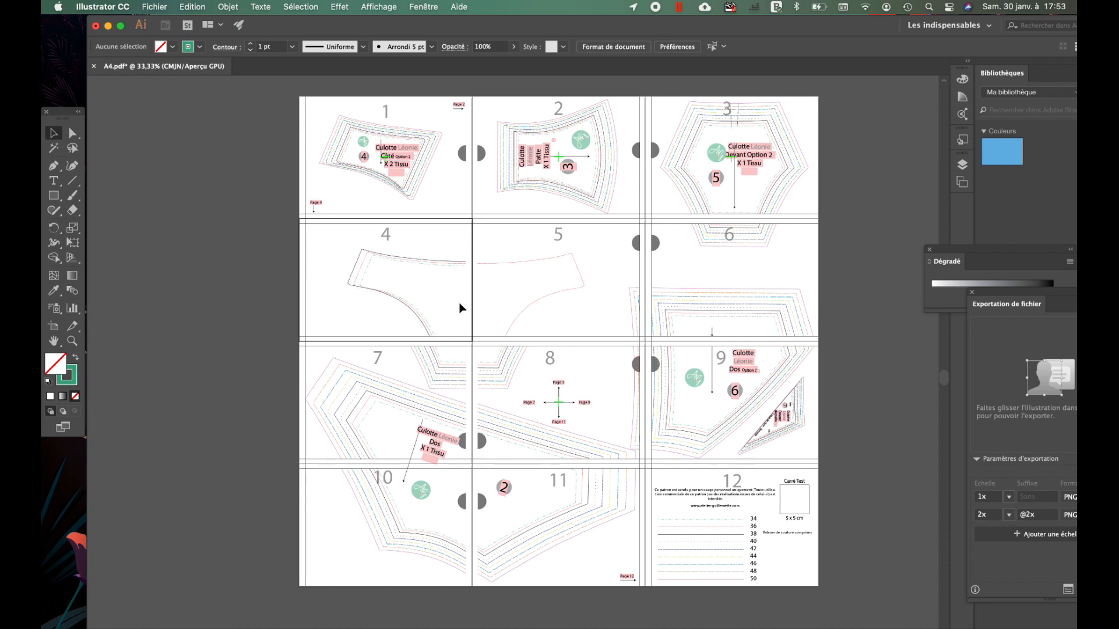
click(458, 261)
key(Delete)
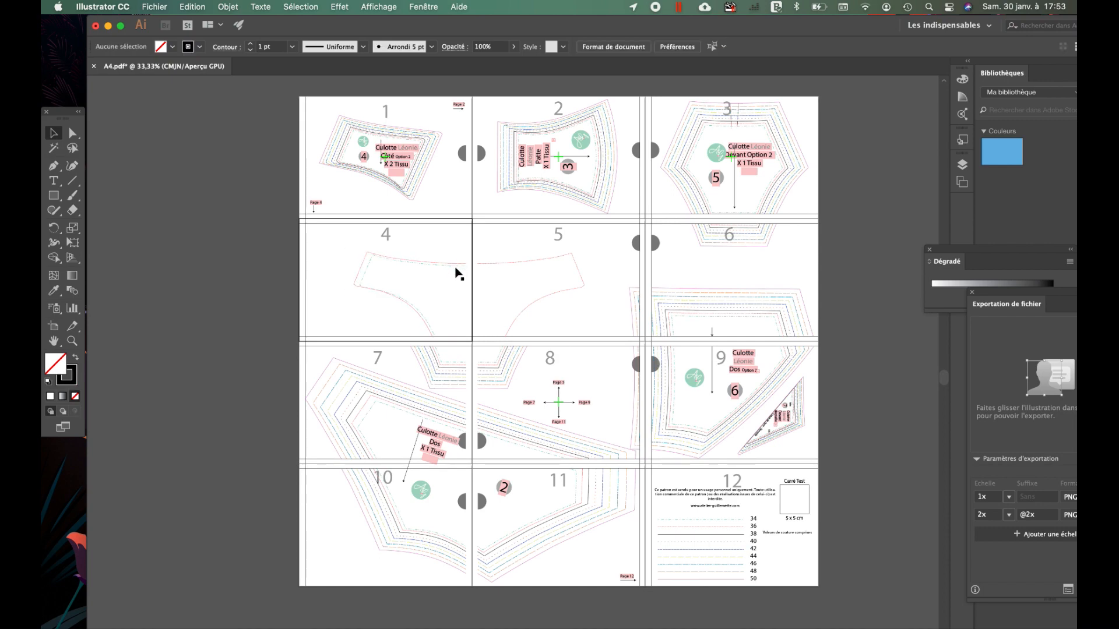
scroll(456, 269, up, 5)
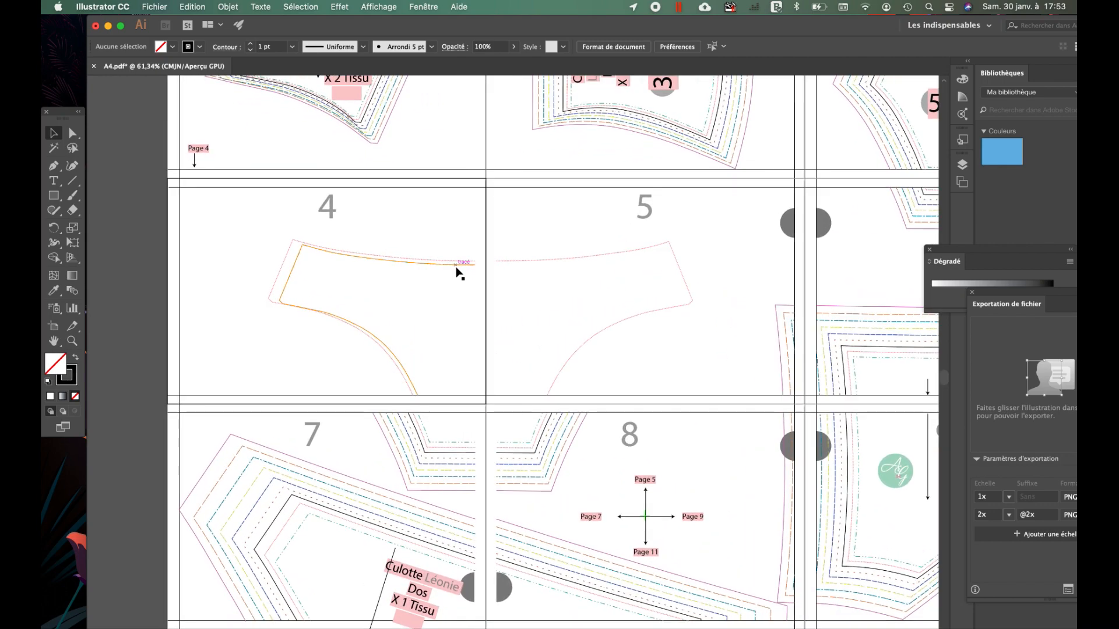
click(457, 269)
key(Delete)
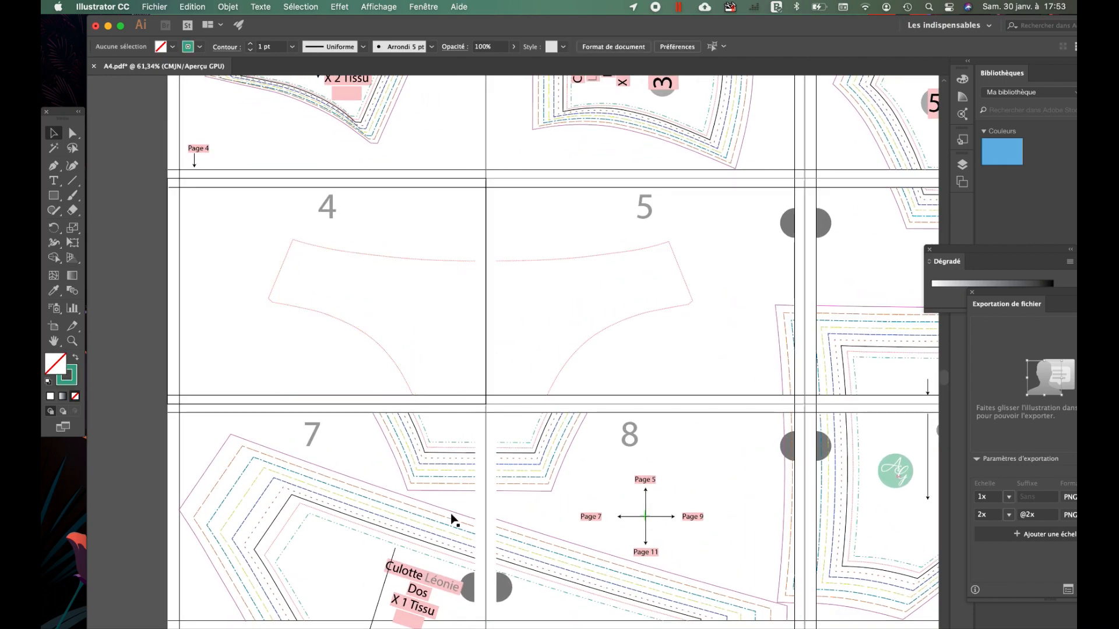
Delete all but the pink outline from the lower ends of the front piece on pages 7 and 8.
click(426, 459)
key(Delete)
click(433, 444)
key(Delete)
drag(563, 509, 516, 456)
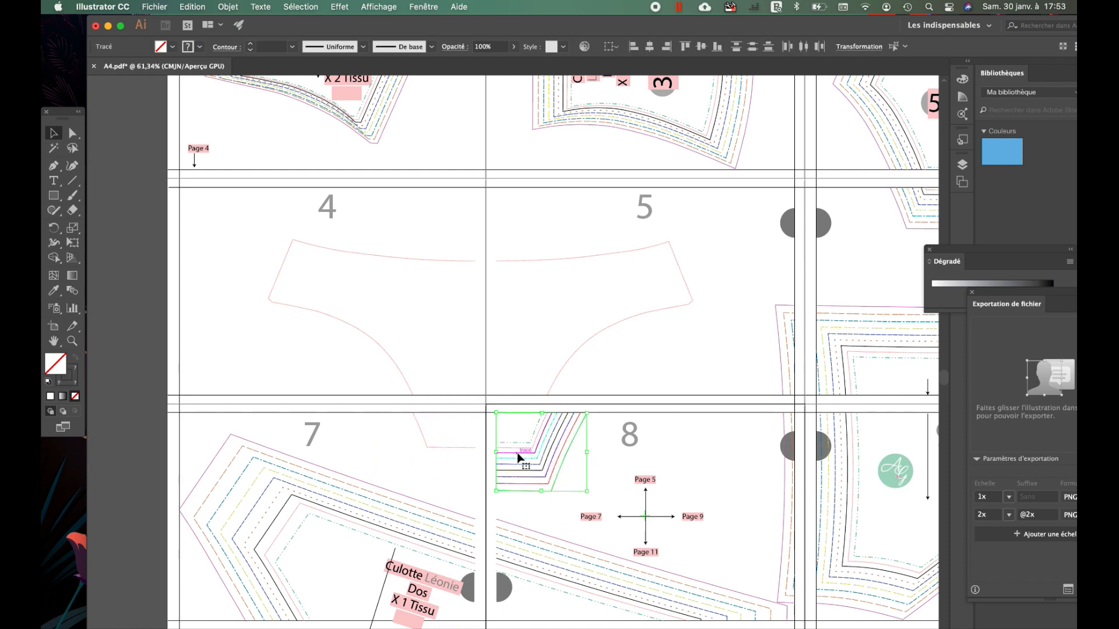
key(Delete)
click(518, 440)
key(Delete)
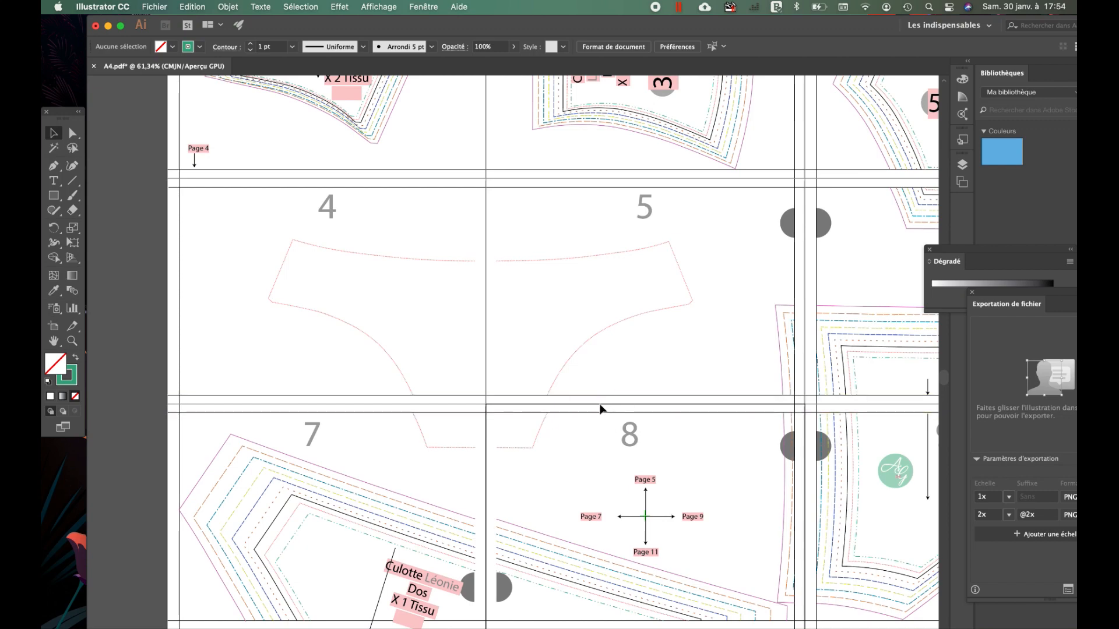
Delete the two horizontal margin lines crossing the front piece between pages 4–5 and 7–8, together with page number 8.
drag(599, 390, 617, 428)
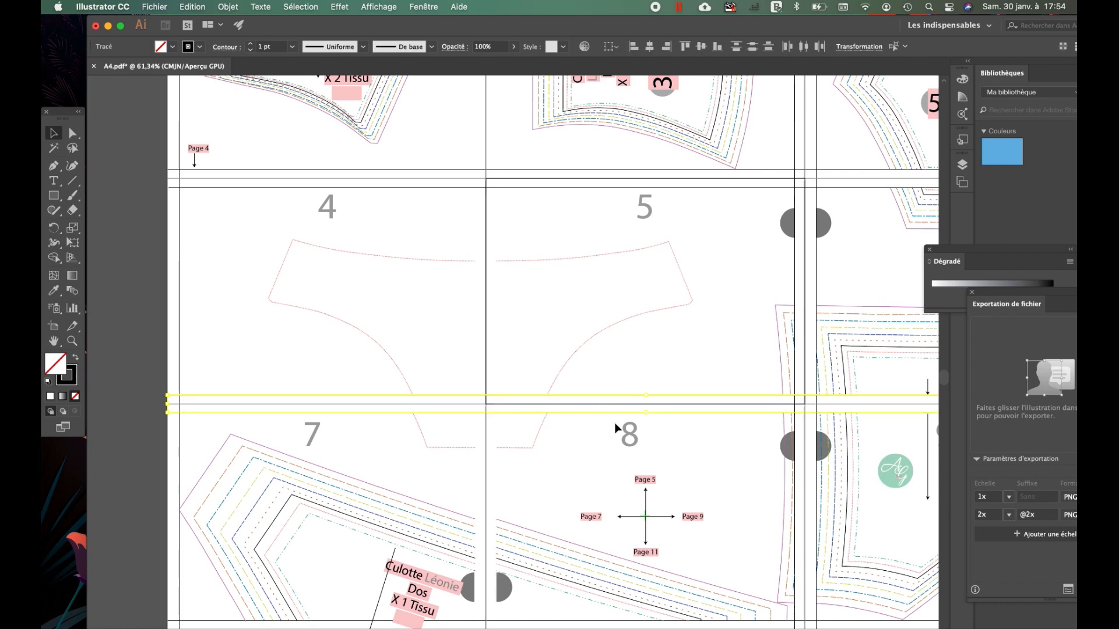
drag(606, 369, 648, 452)
key(Delete)
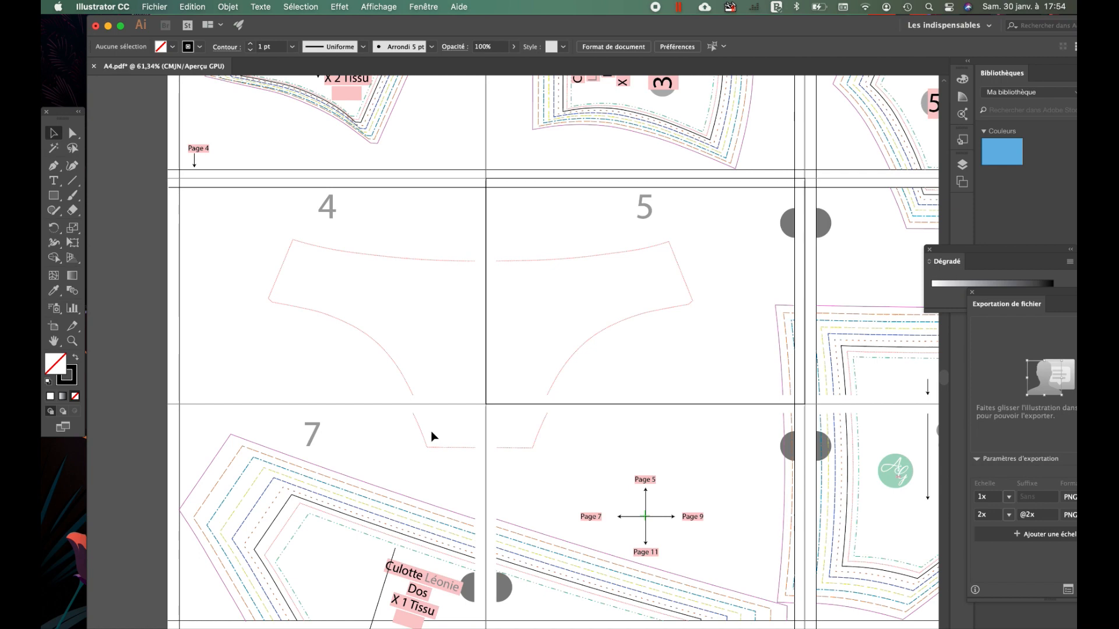
Examine the dashed pink outline of the front piece and the gaps between its four segments.
click(536, 261)
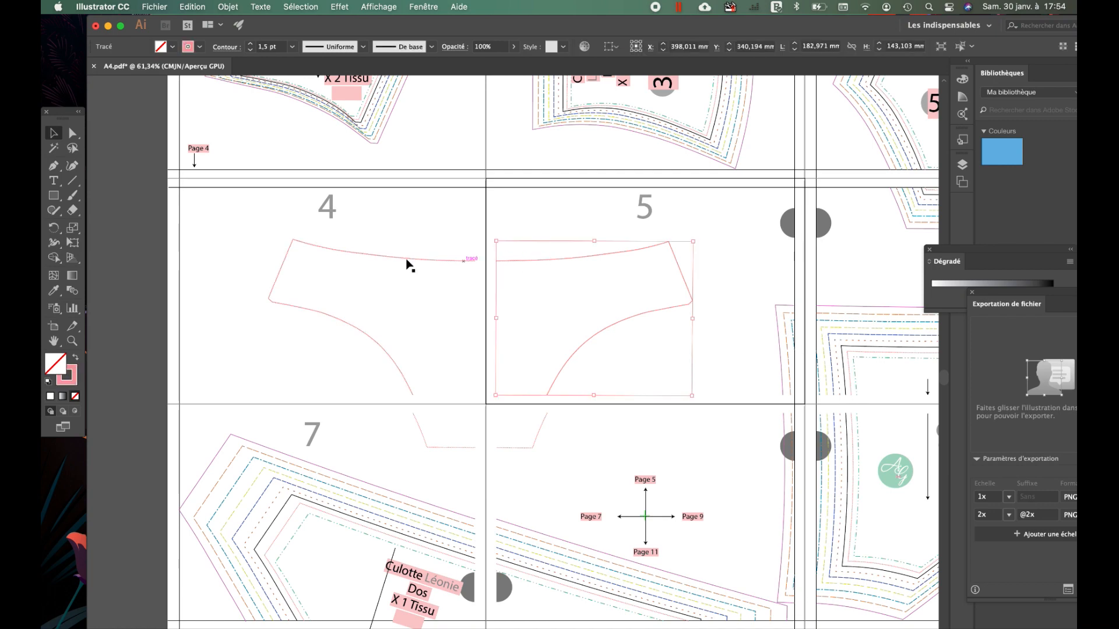
scroll(387, 257, up, 3)
scroll(389, 259, up, 3)
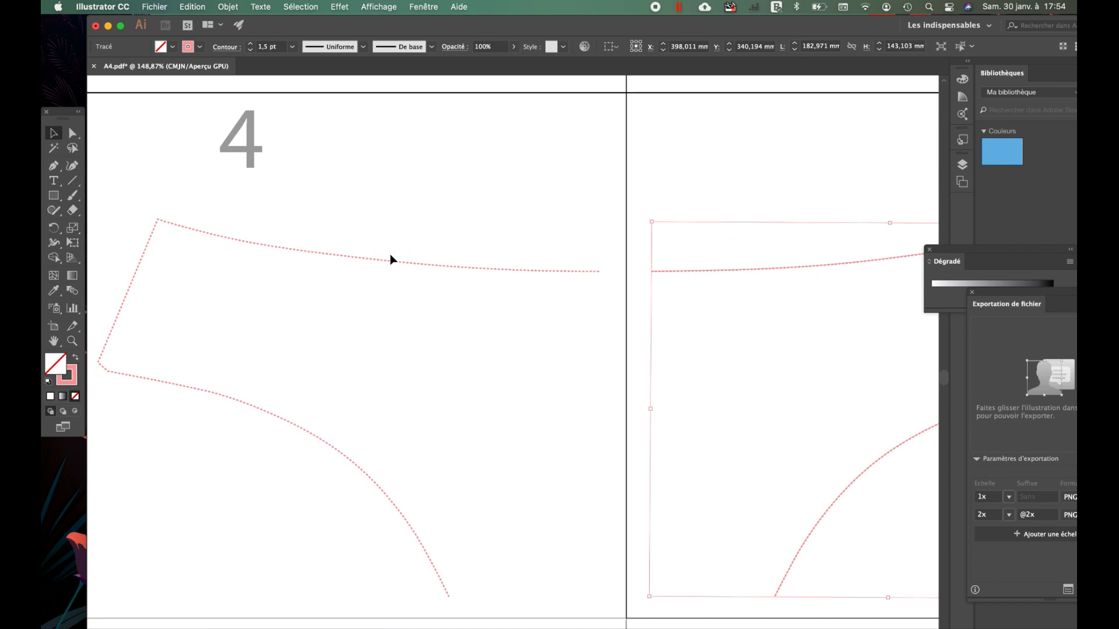
click(391, 263)
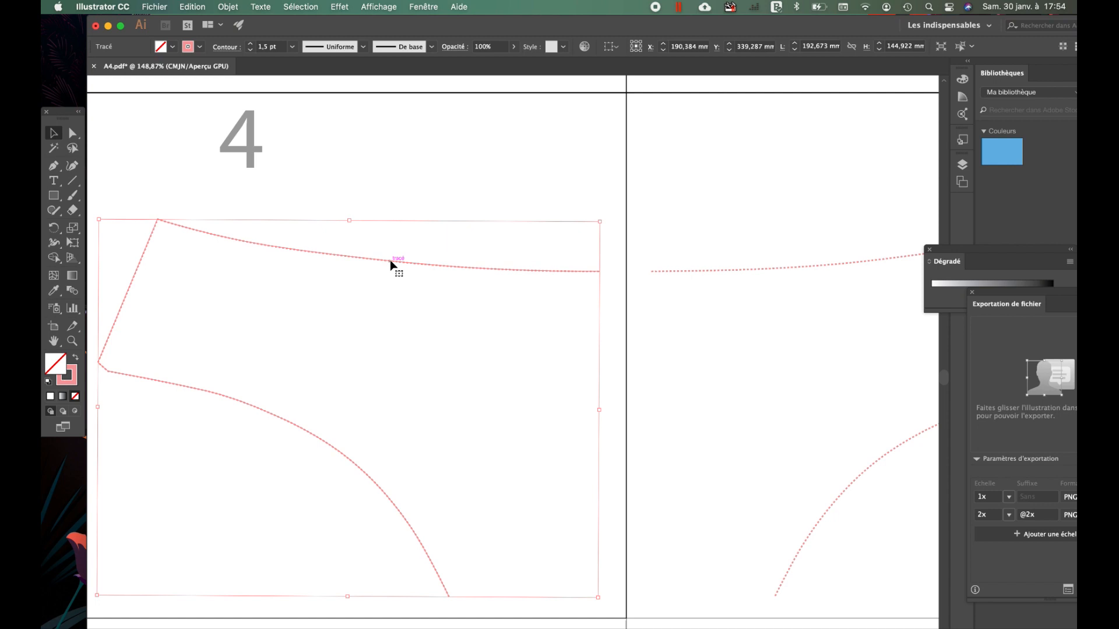
scroll(392, 265, down, 3)
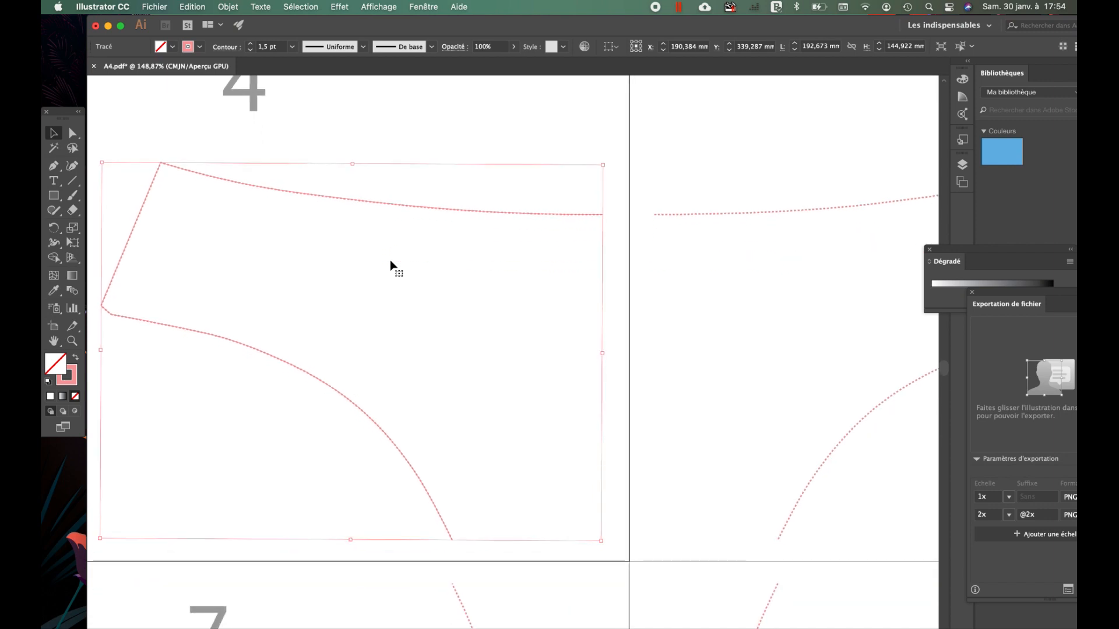
click(368, 153)
drag(368, 149, 848, 616)
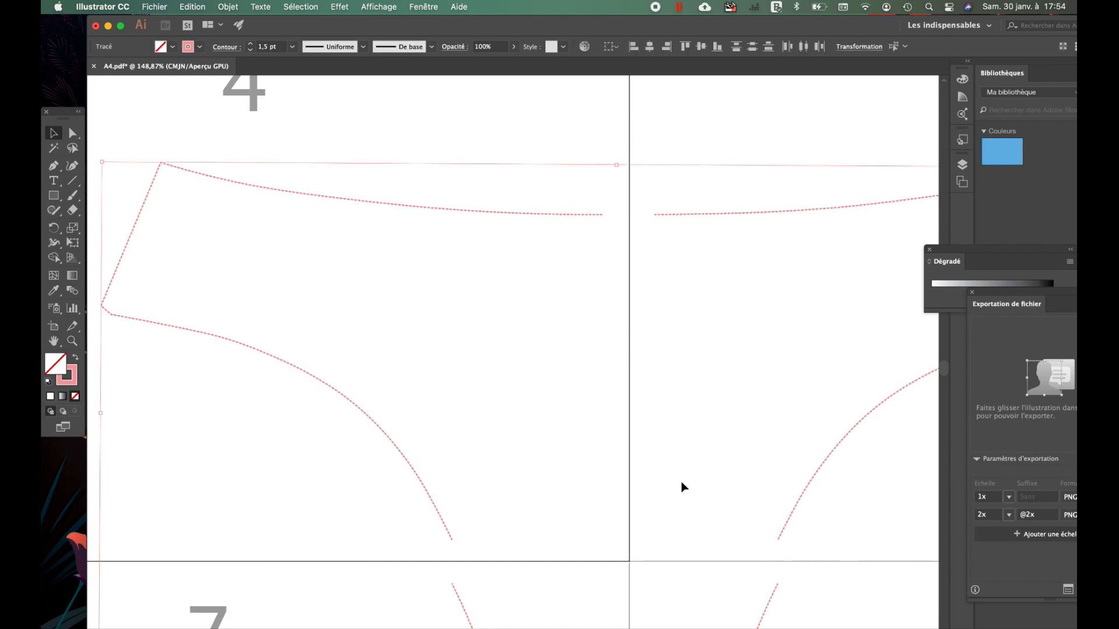
scroll(681, 484, down, 6)
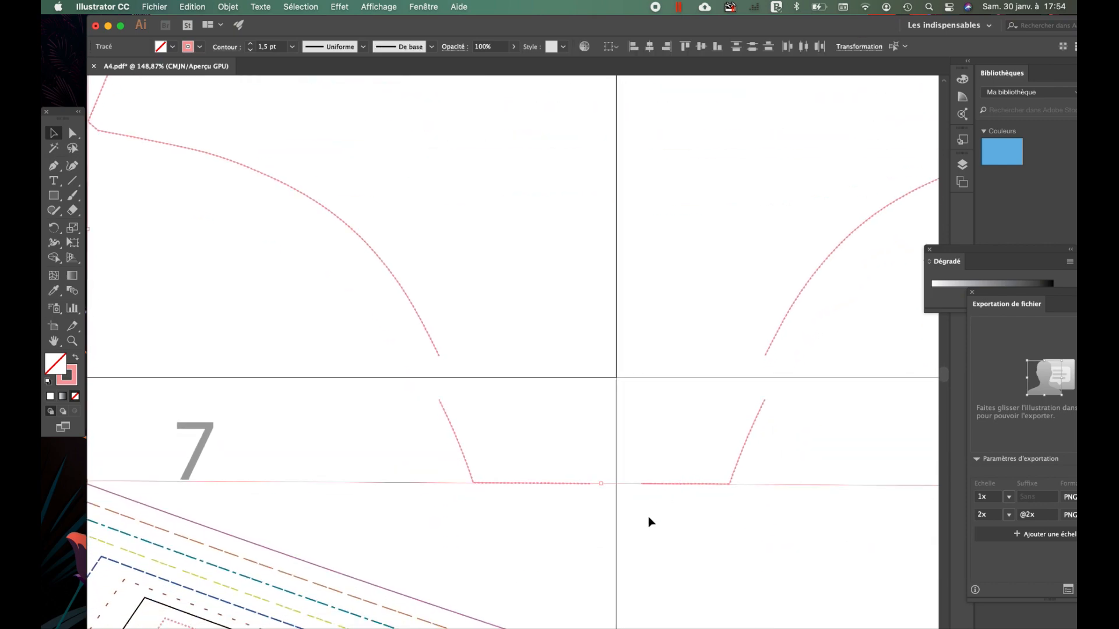
scroll(649, 517, down, 5)
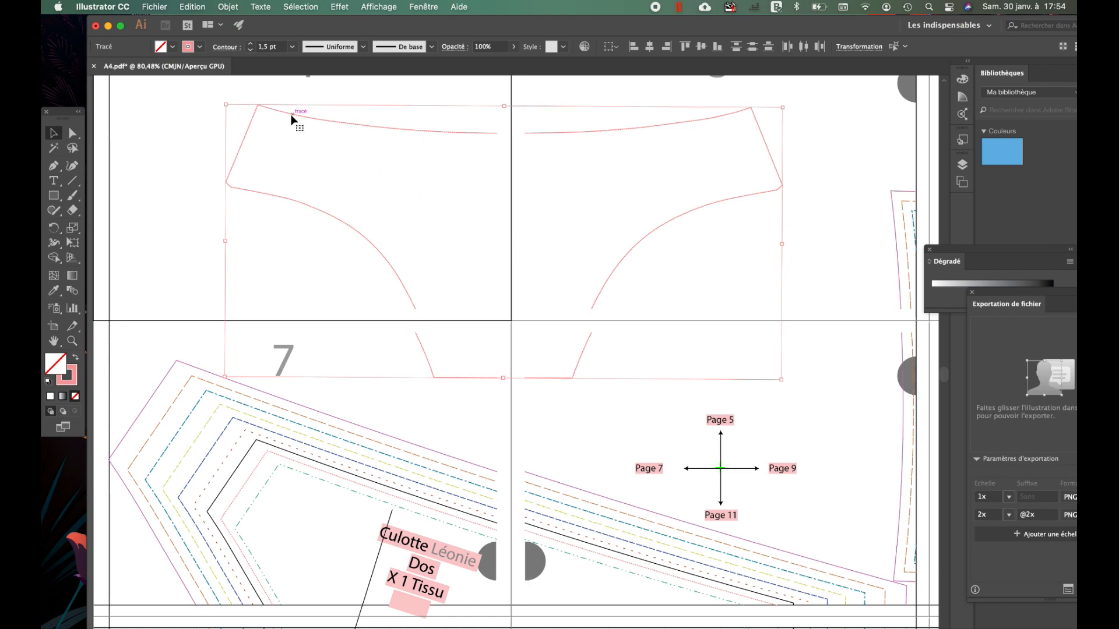
scroll(259, 82, up, 4)
click(227, 48)
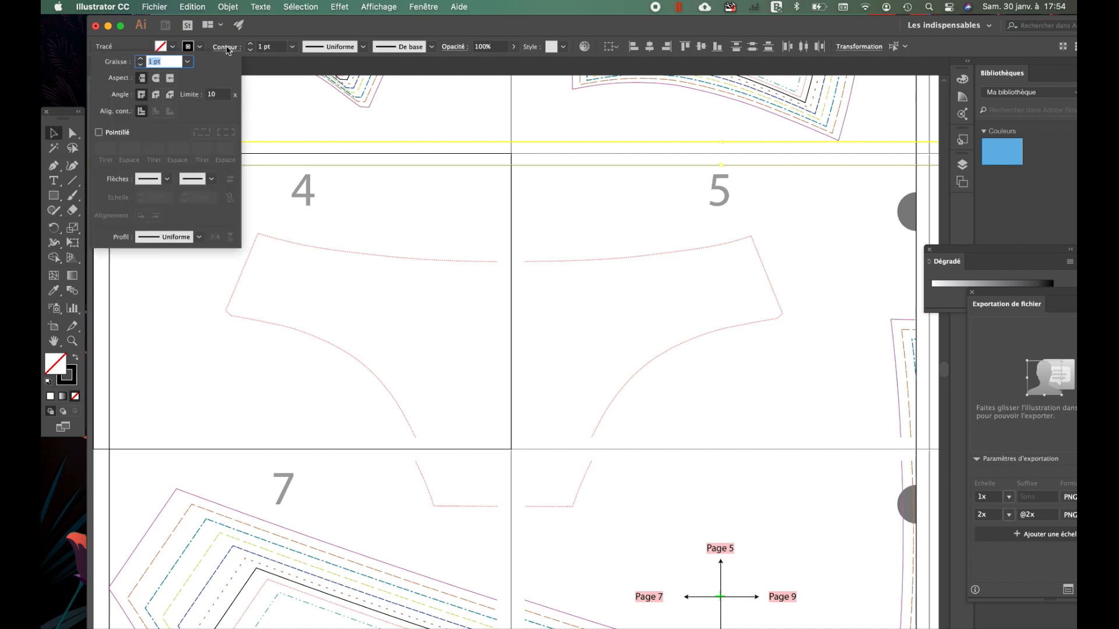
drag(187, 259, 624, 438)
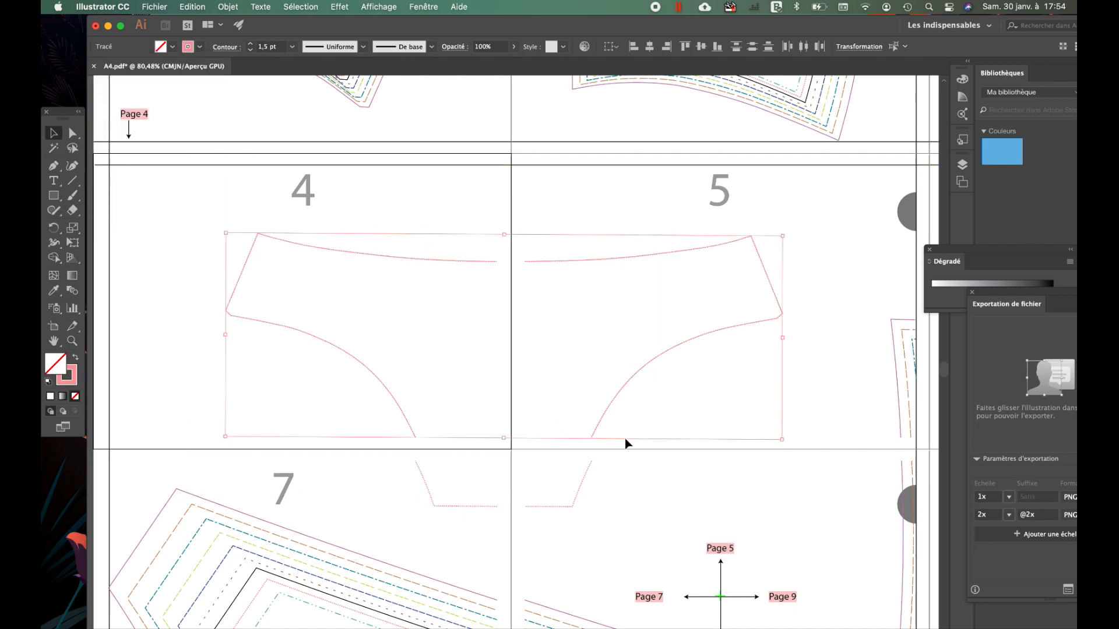
Delete the page numbers 7, 4 and 5 around the front piece.
click(282, 489)
key(Delete)
drag(312, 175, 845, 205)
key(Delete)
Select the four pink segments of the front piece and turn off their dashed stroke to make the lines solid.
drag(365, 207, 659, 517)
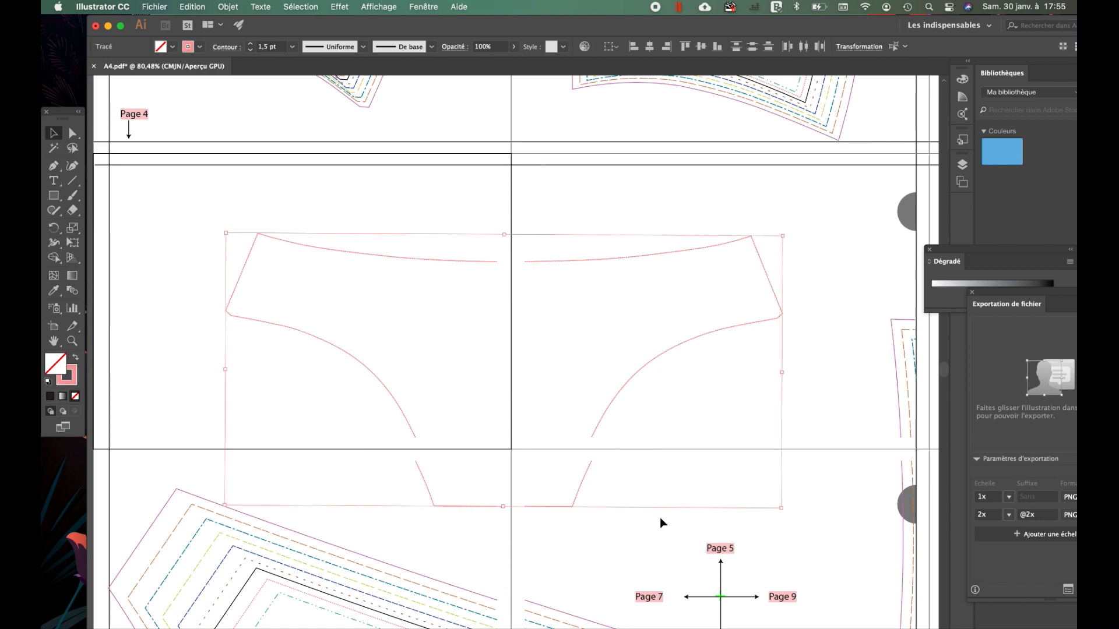
click(823, 405)
click(707, 332)
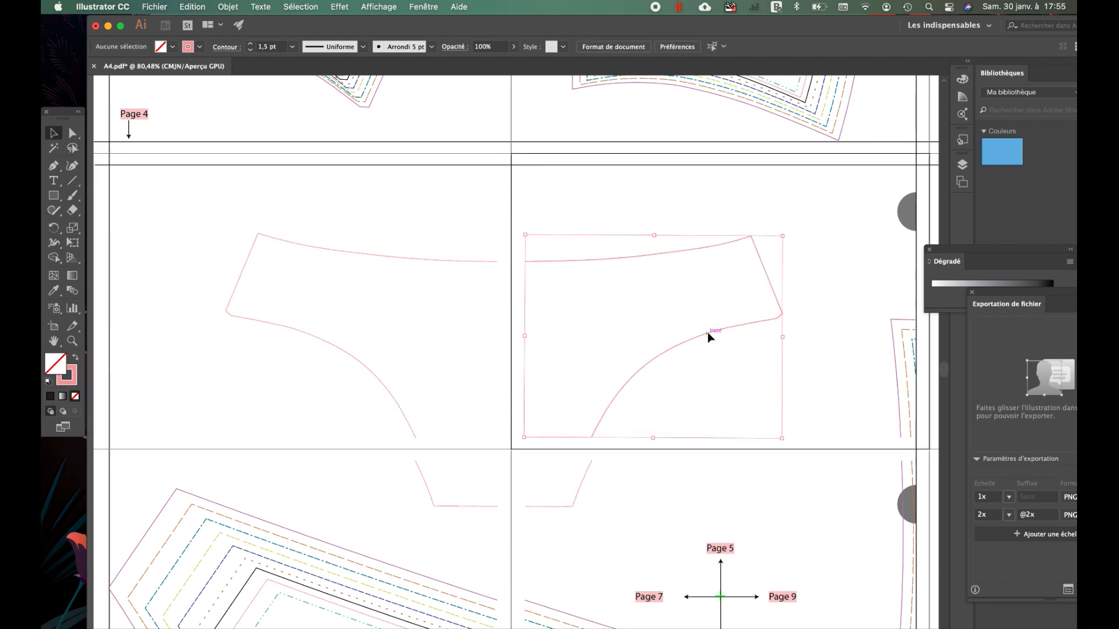
shift+click(463, 263)
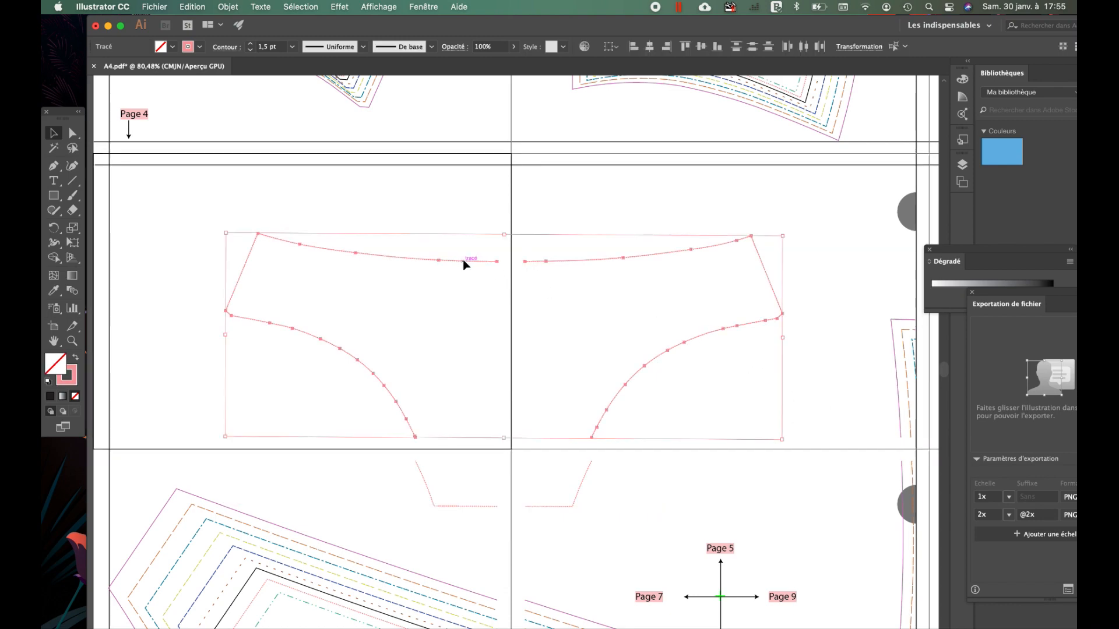
shift+click(421, 479)
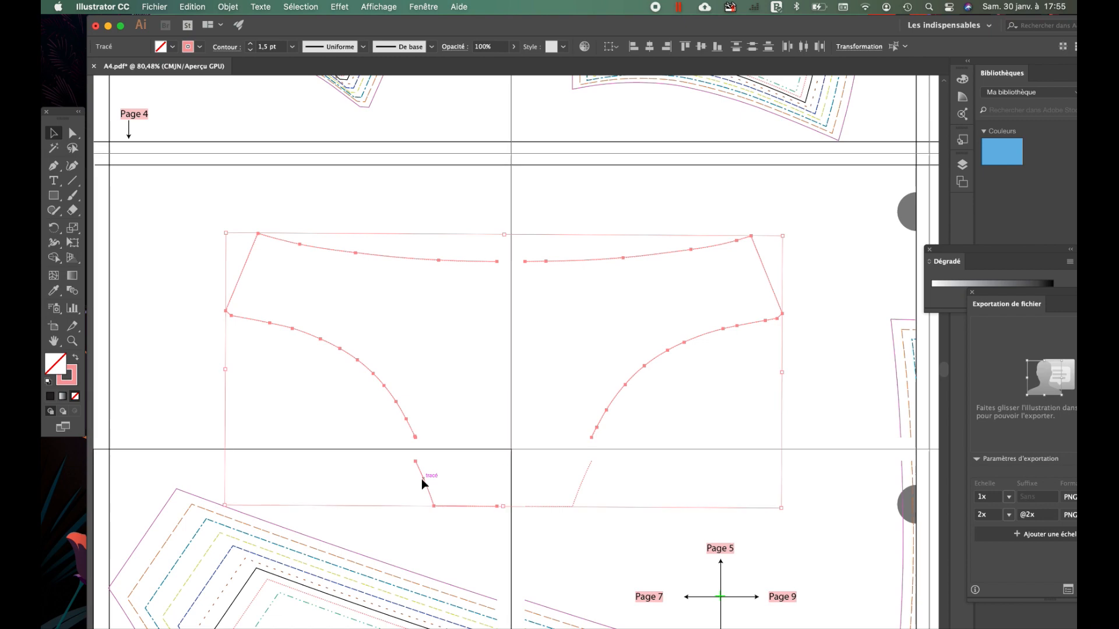
shift+click(580, 493)
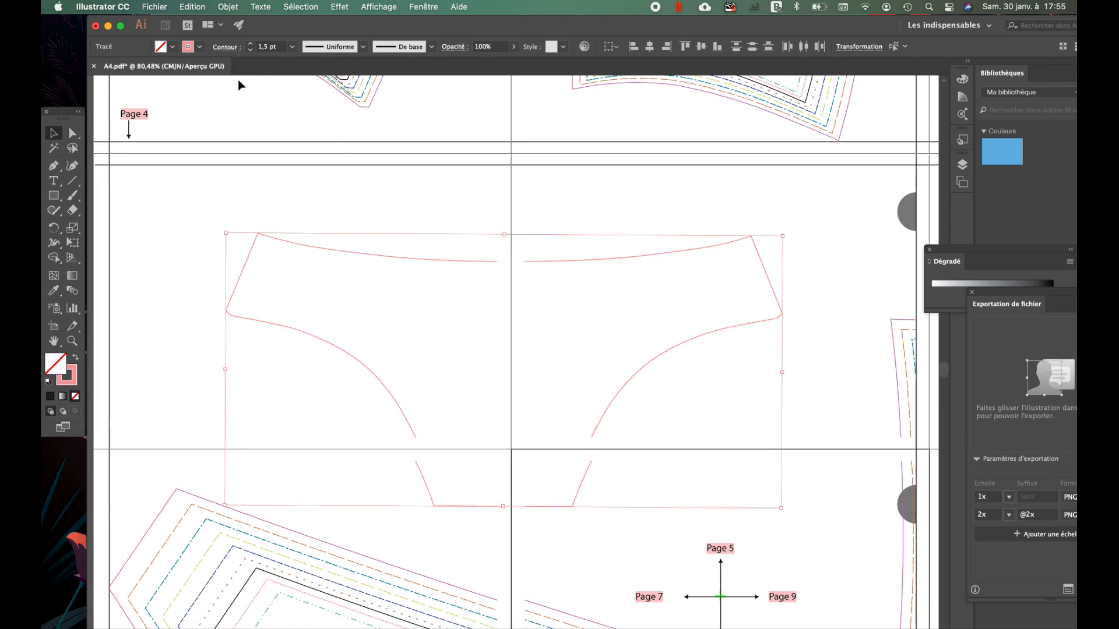
click(227, 49)
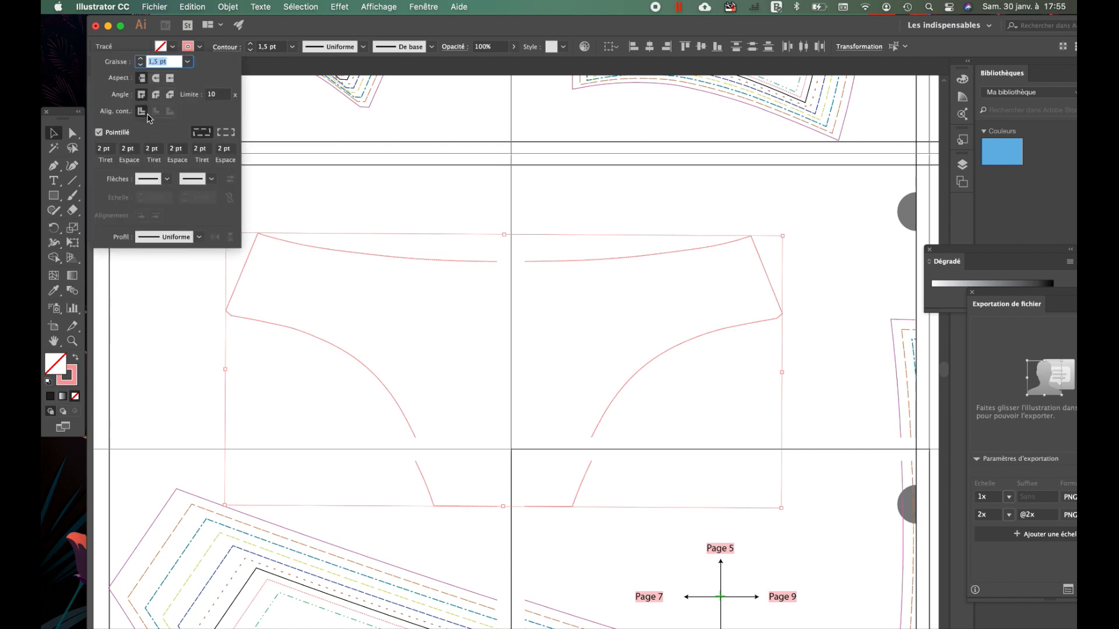
click(99, 134)
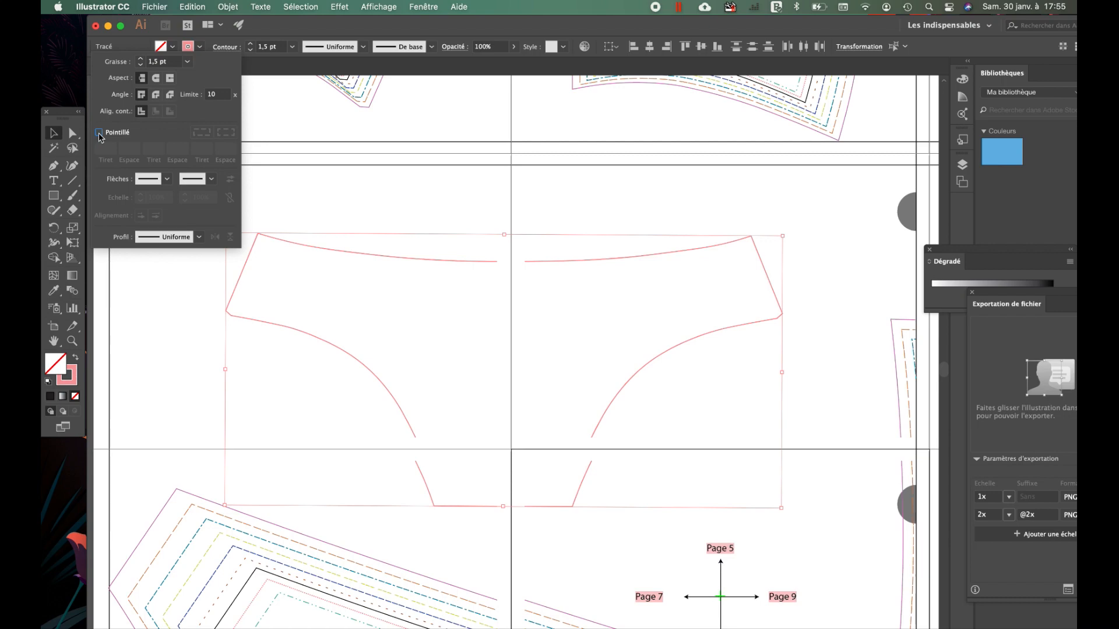
Set the stroke weight of the front piece's four selected segments to 2 pt.
click(252, 45)
click(252, 45)
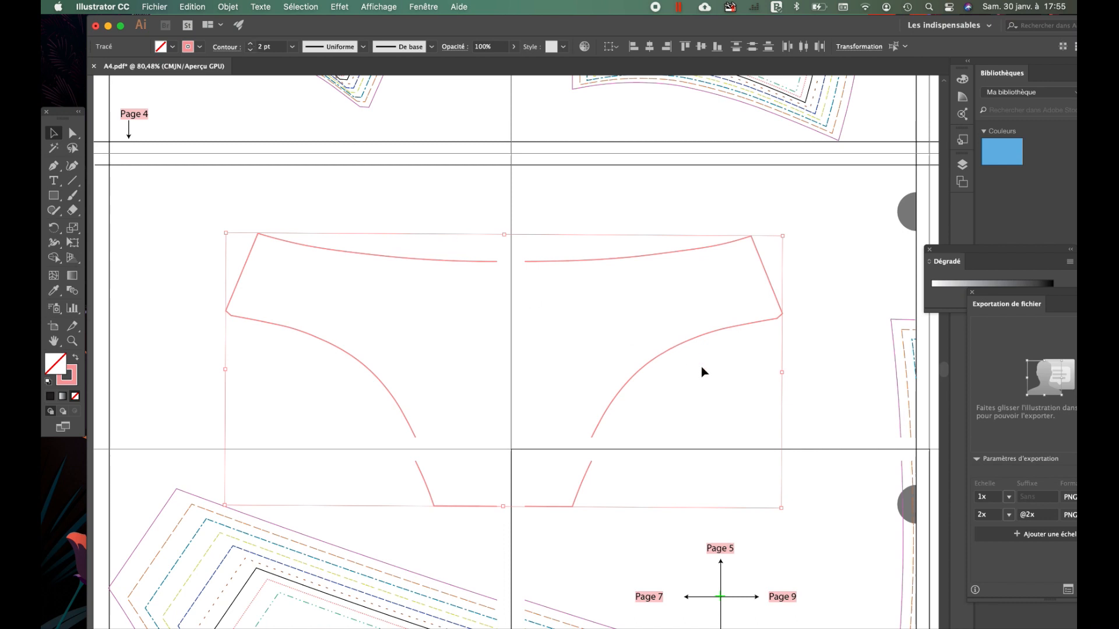
click(821, 382)
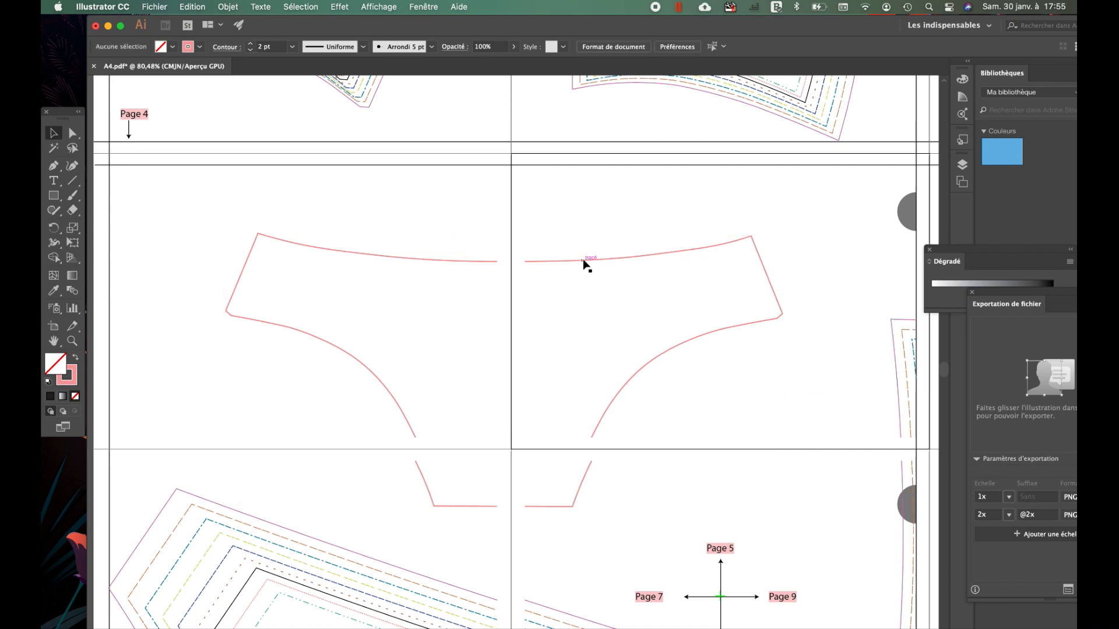
Move the two upper segments of the front piece towards each other so the waistline ends meet at the centre.
click(473, 262)
drag(473, 262, 482, 260)
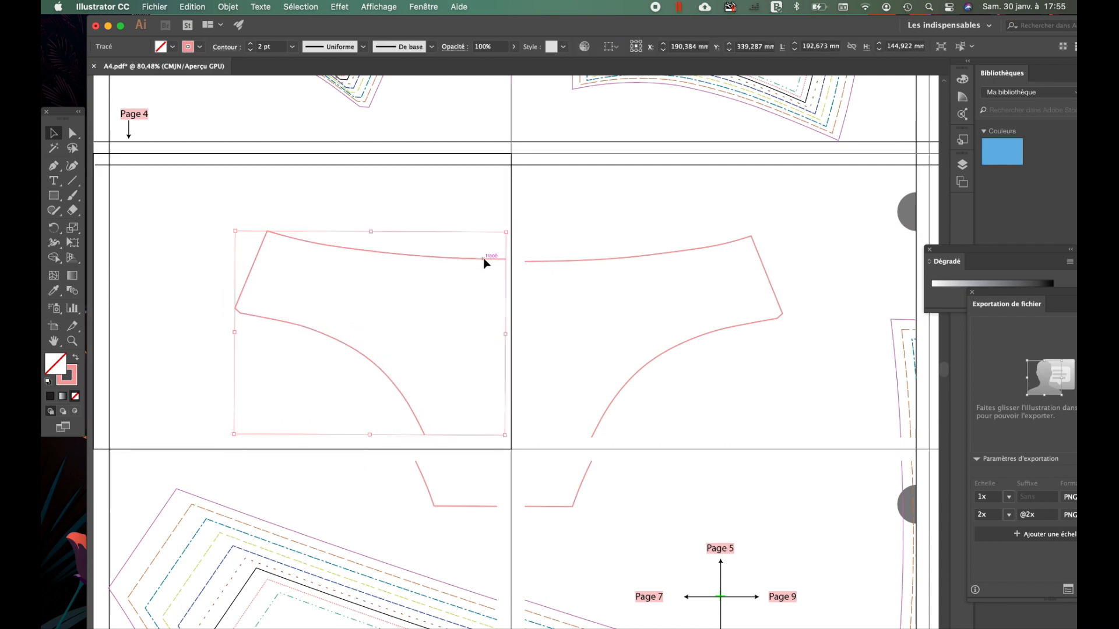
drag(531, 262, 516, 260)
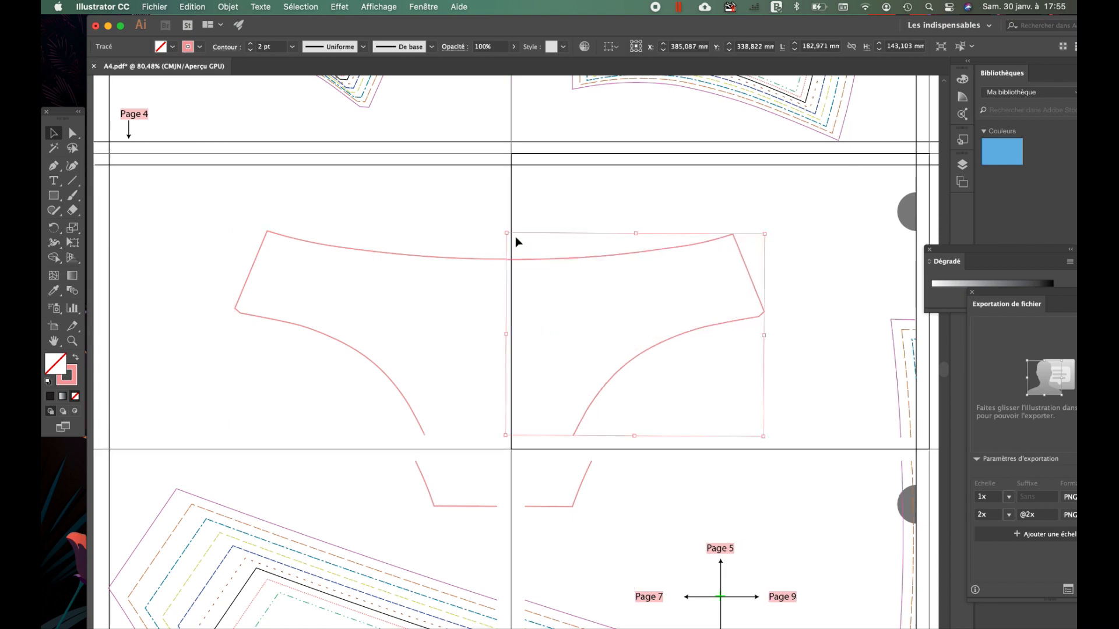
Check the smart guides option and fine-tune the upper-right segment's position so its waistline end aligns exactly with the left one.
click(388, 7)
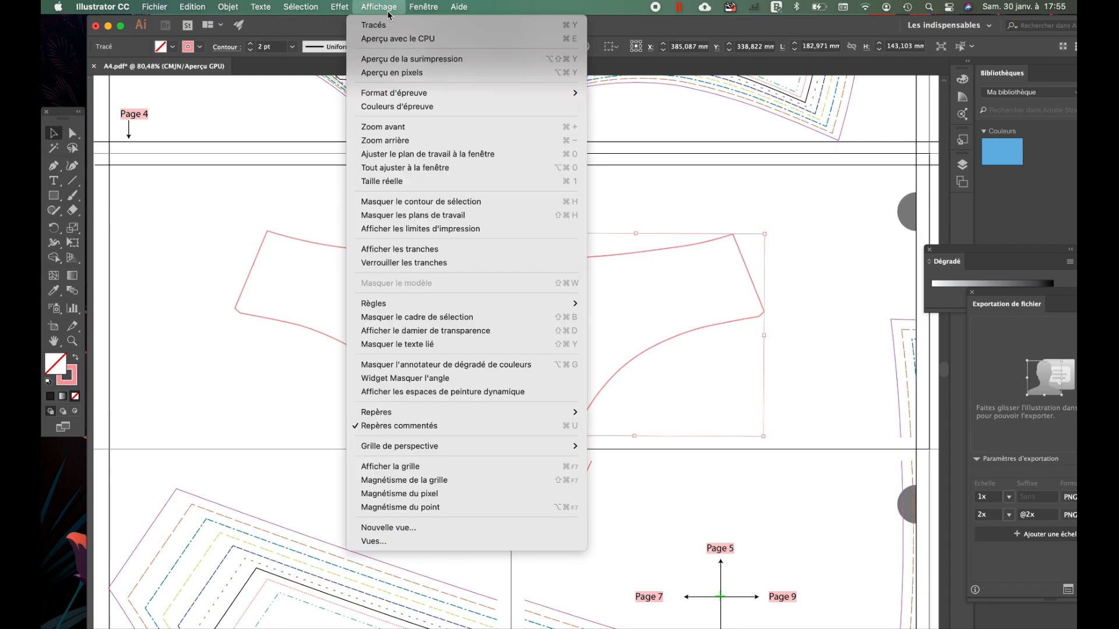
click(422, 426)
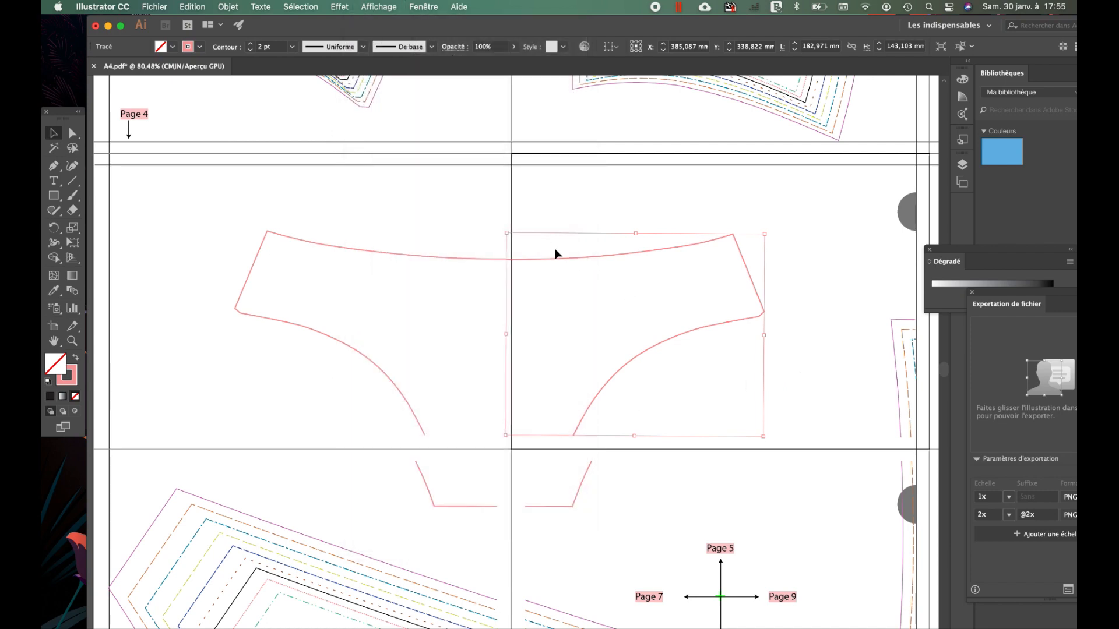
scroll(517, 261, up, 10)
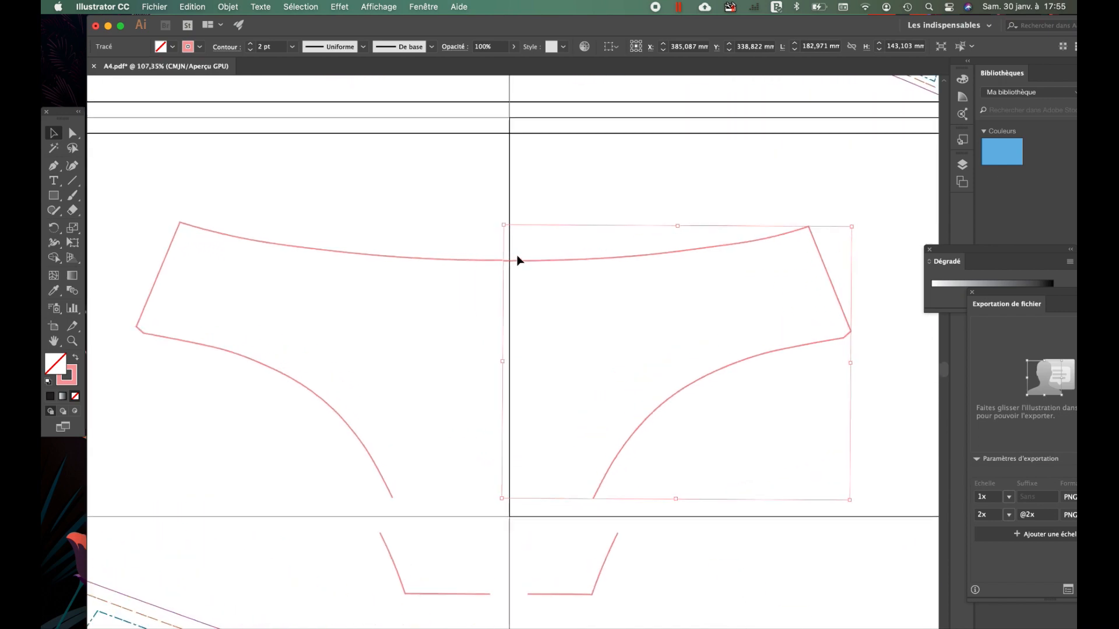
scroll(516, 257, up, 1)
drag(457, 297, 450, 286)
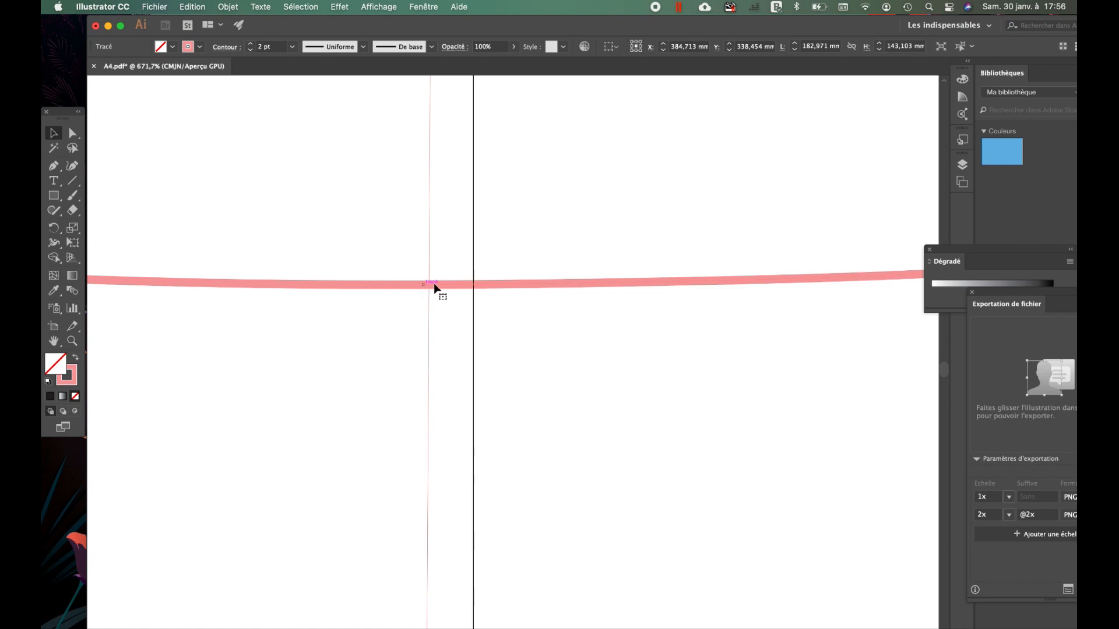
scroll(437, 290, down, 3)
scroll(436, 288, down, 10)
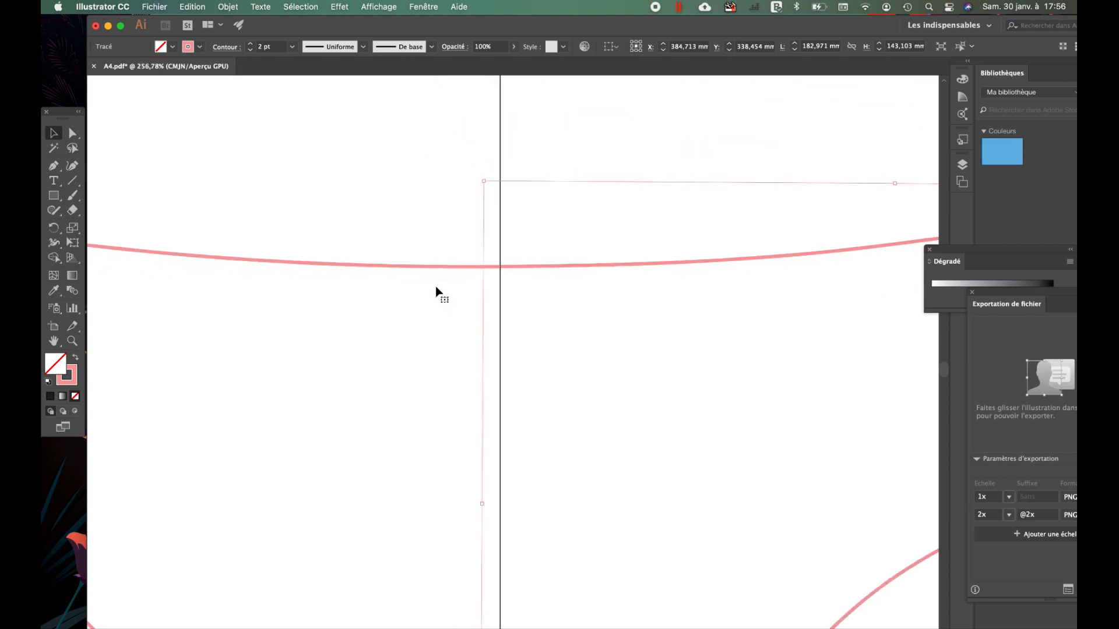
Move the two lower crotch segments up and inward to meet the leg curves and each other.
click(588, 492)
drag(589, 491, 566, 464)
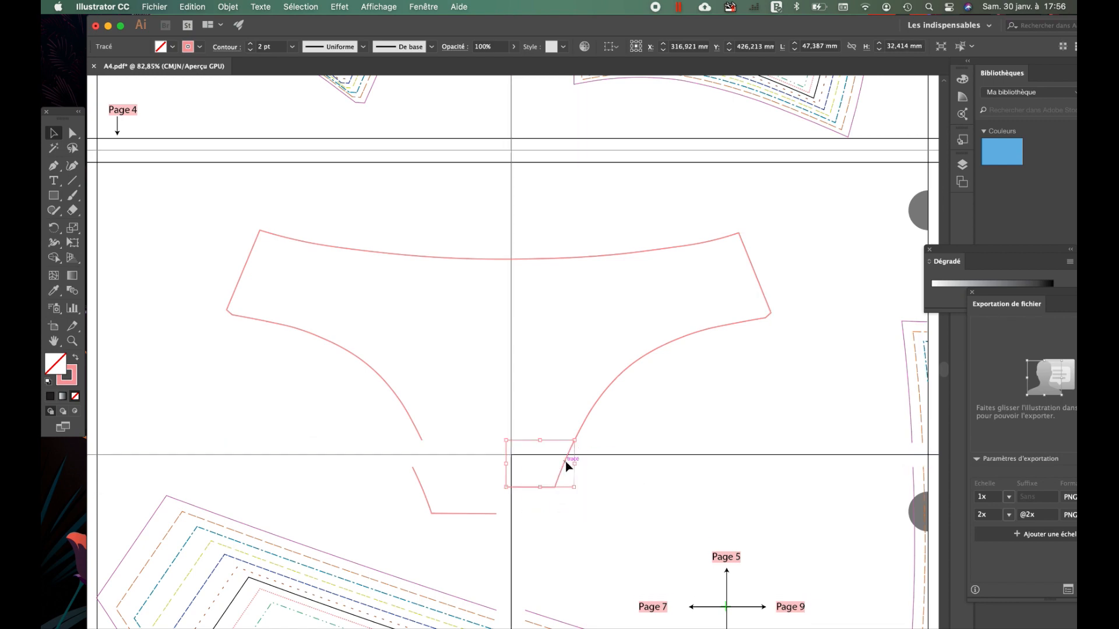
drag(422, 490, 431, 465)
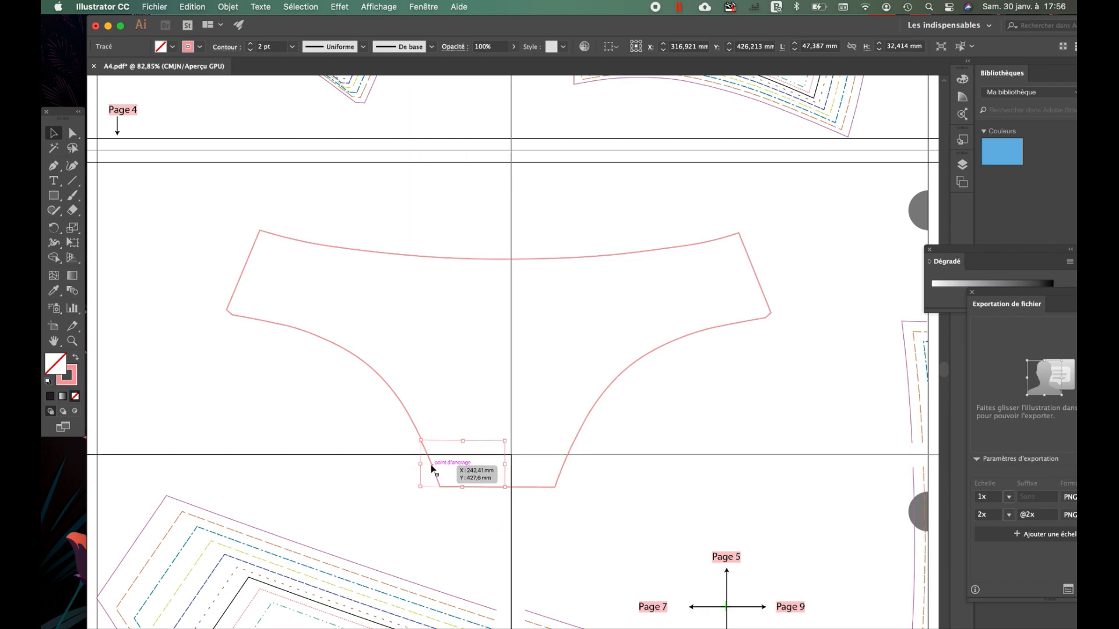
Nudge the lower-left crotch segment slightly right to refine its alignment with the left leg curve.
key(super+equal)
scroll(435, 470, down, 5)
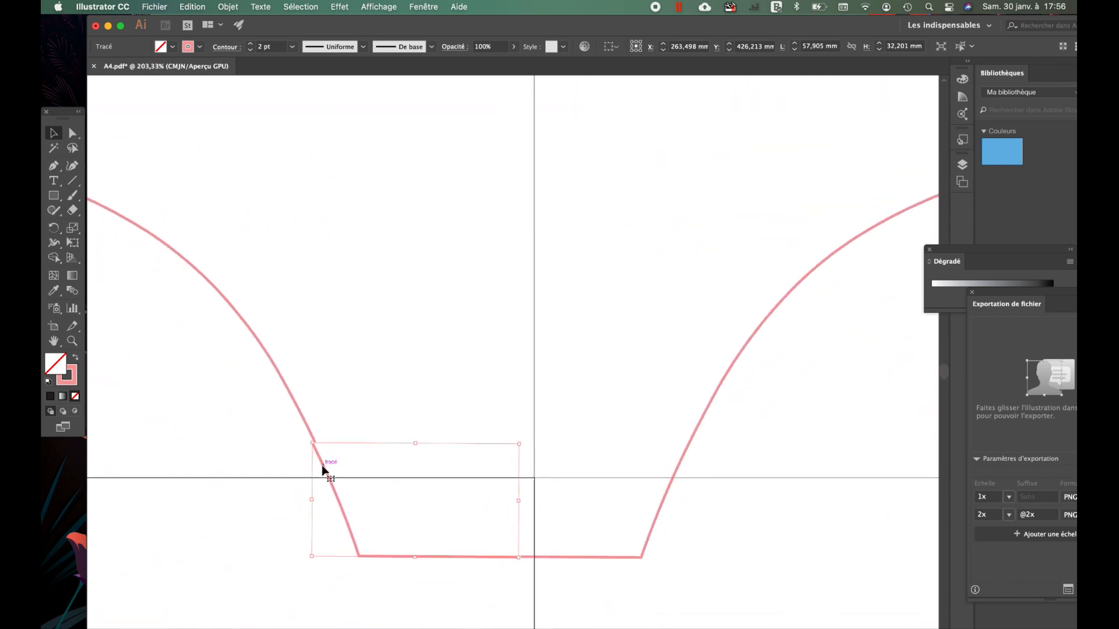
click(262, 442)
drag(317, 453, 320, 452)
click(283, 462)
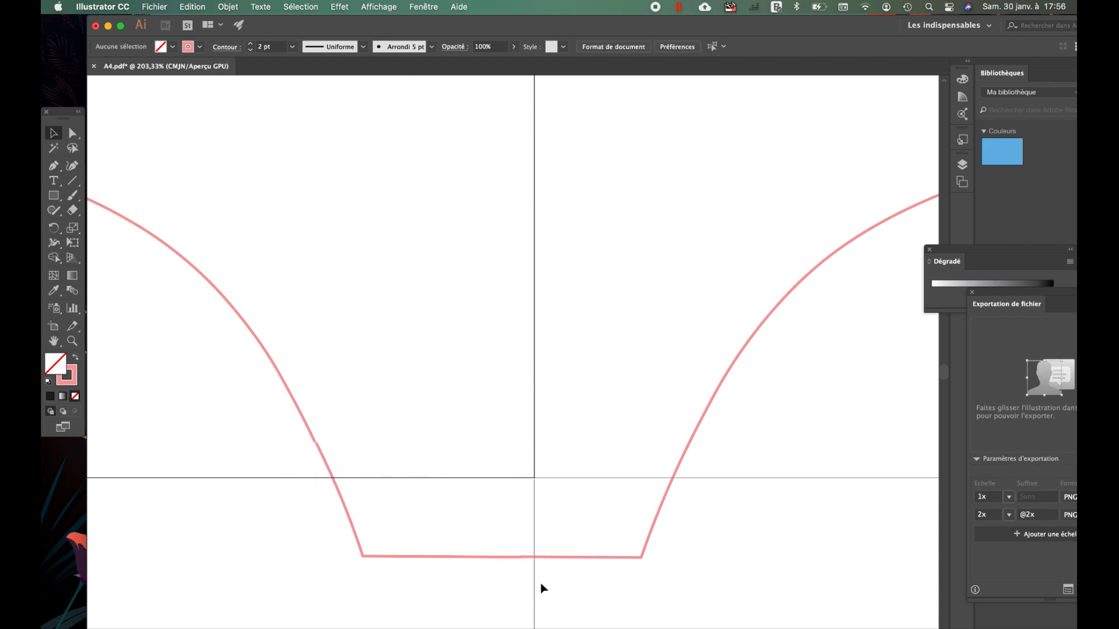
Join the four segments of the front piece and reselect the outline to check that it is a single path.
scroll(669, 583, down, 8)
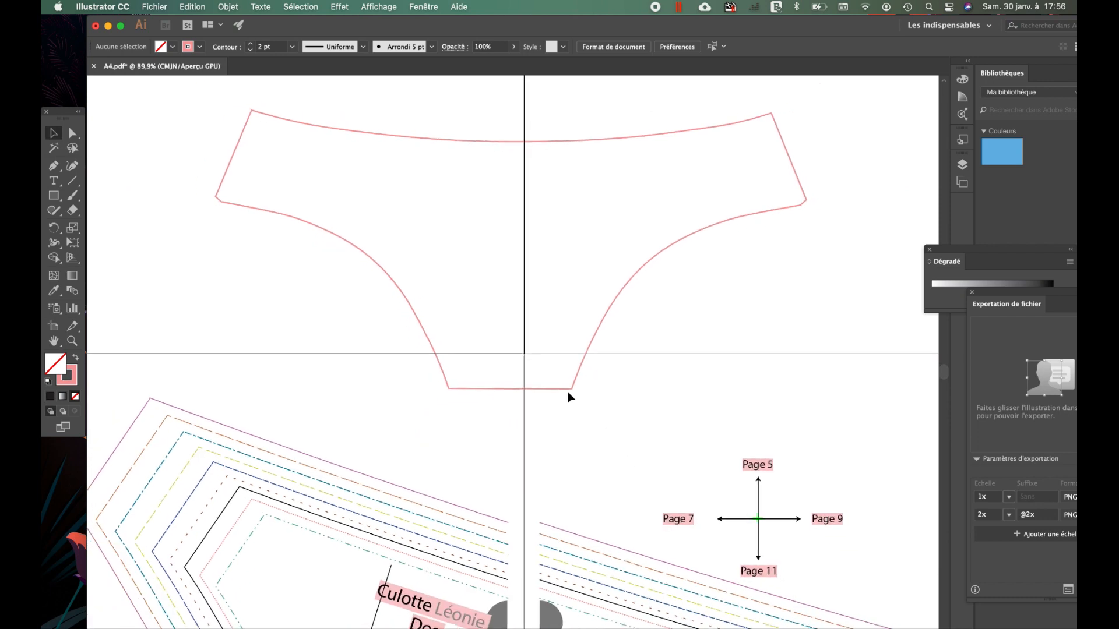
drag(204, 88, 757, 386)
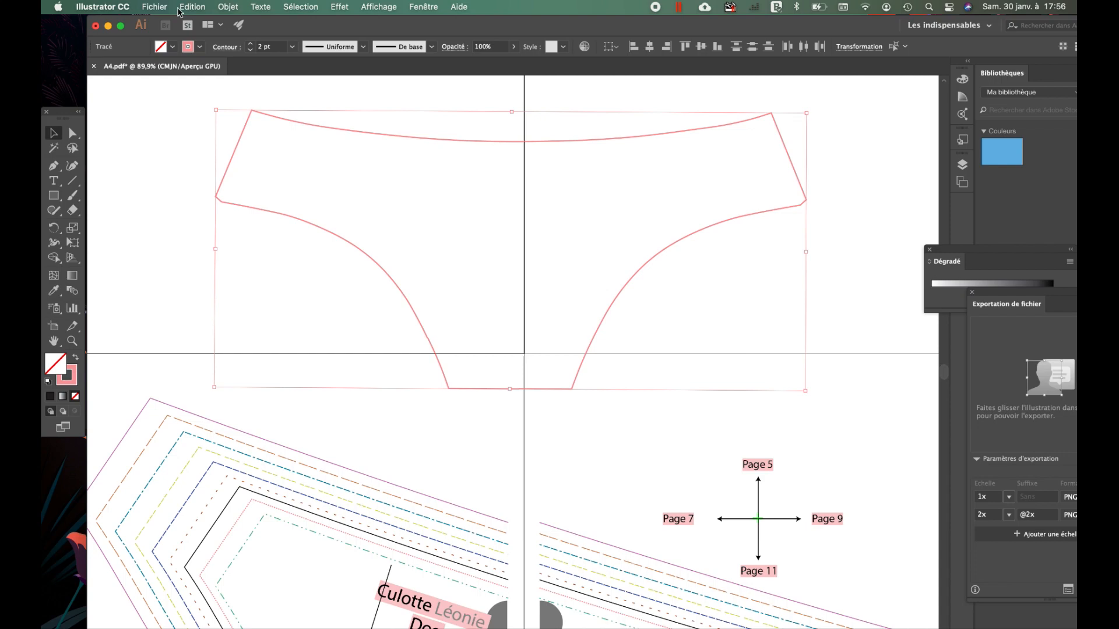
click(228, 7)
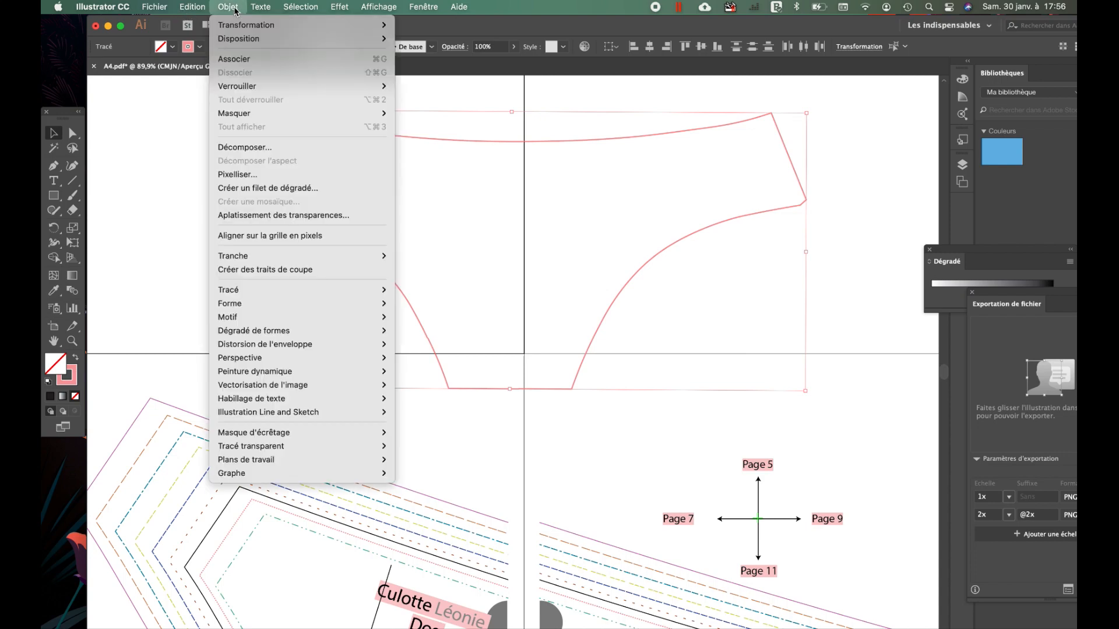
mouse_move(245, 285)
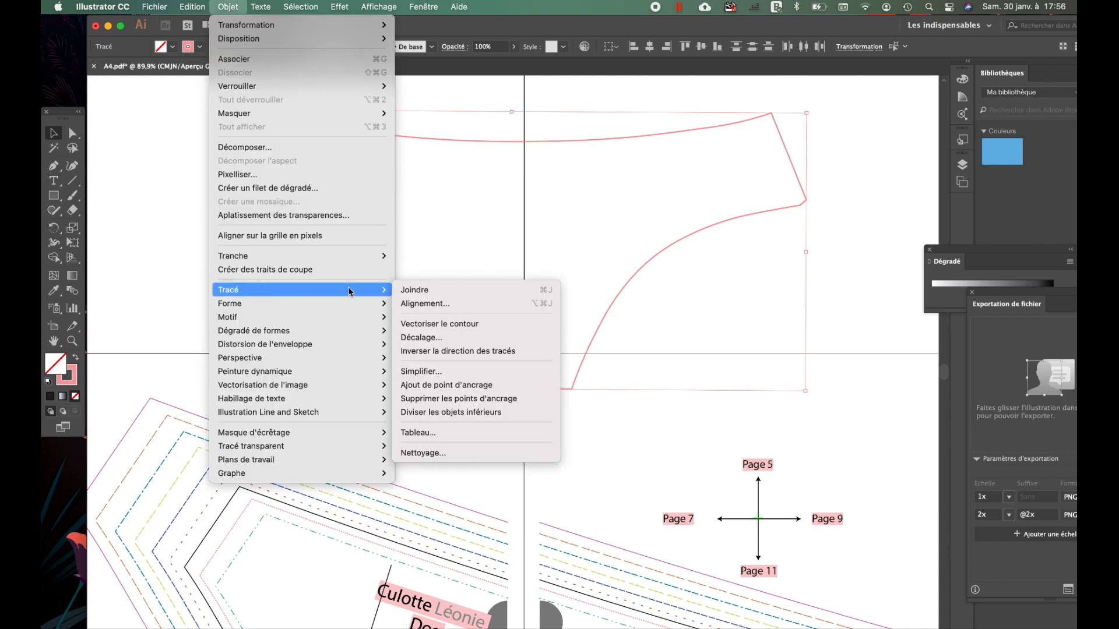
click(419, 288)
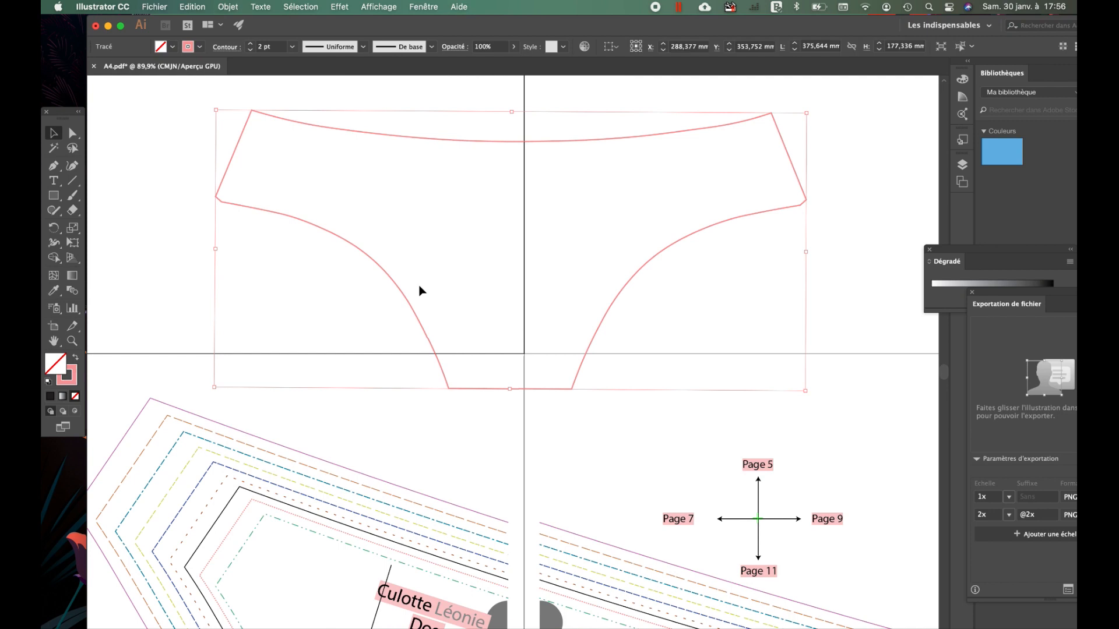
click(848, 316)
click(706, 231)
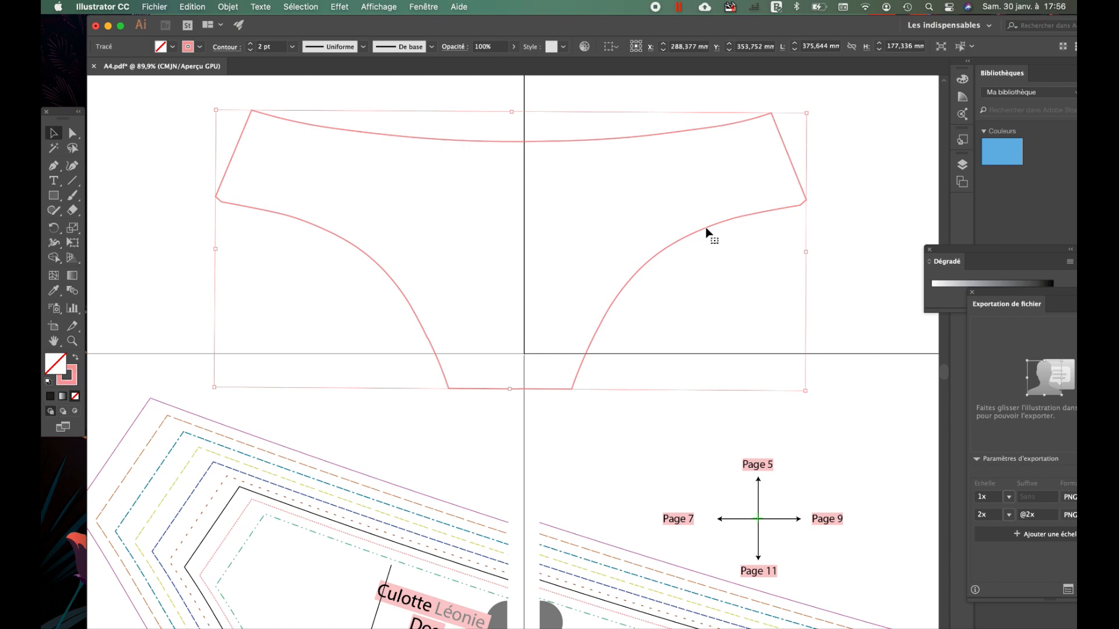
click(864, 267)
click(714, 230)
Create a new portrait document 30 cm wide and 60 cm high with one artboard in RGB colour mode.
click(155, 7)
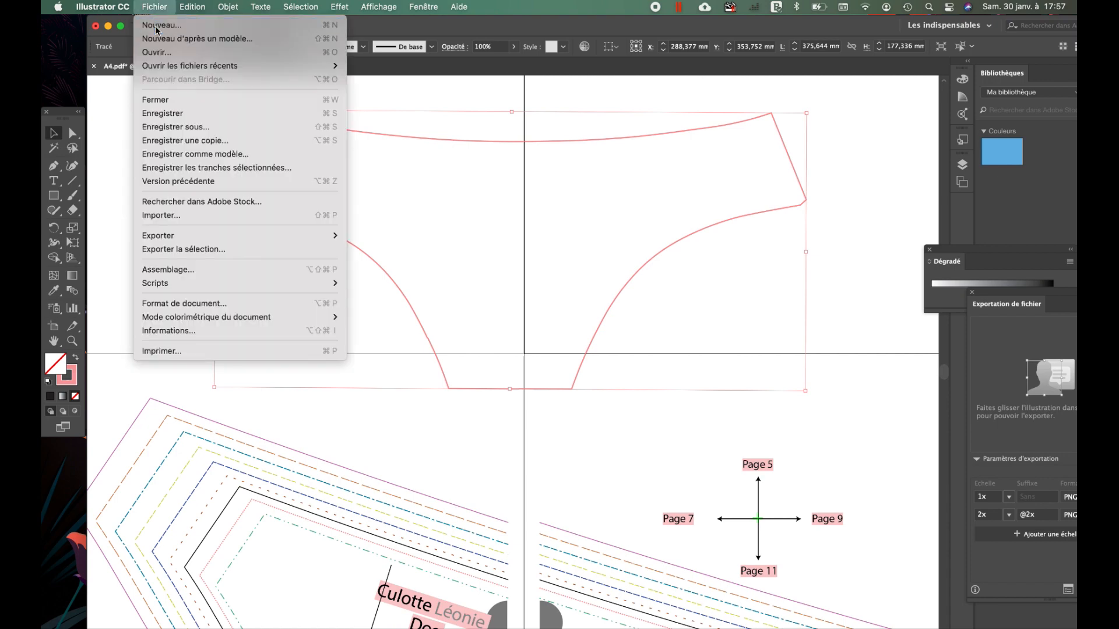
click(157, 25)
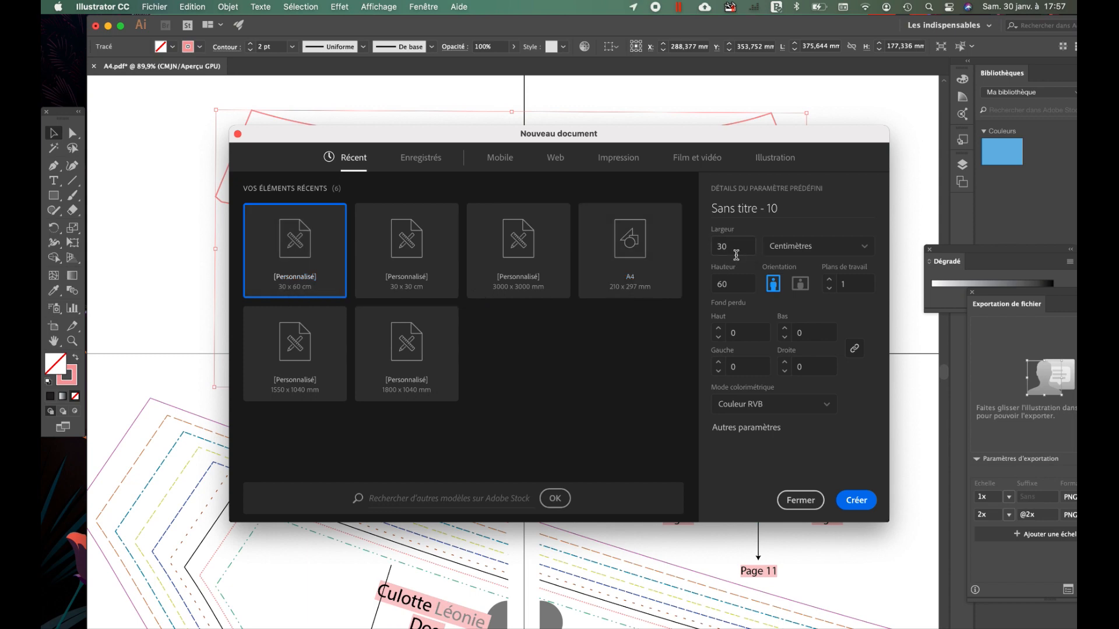
click(822, 254)
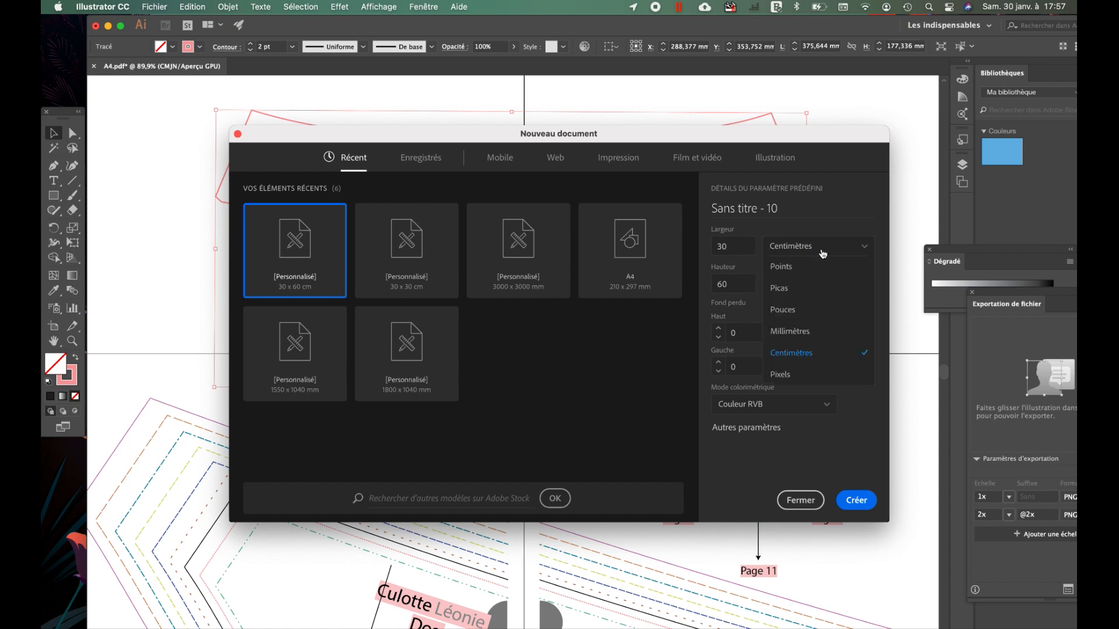
click(798, 357)
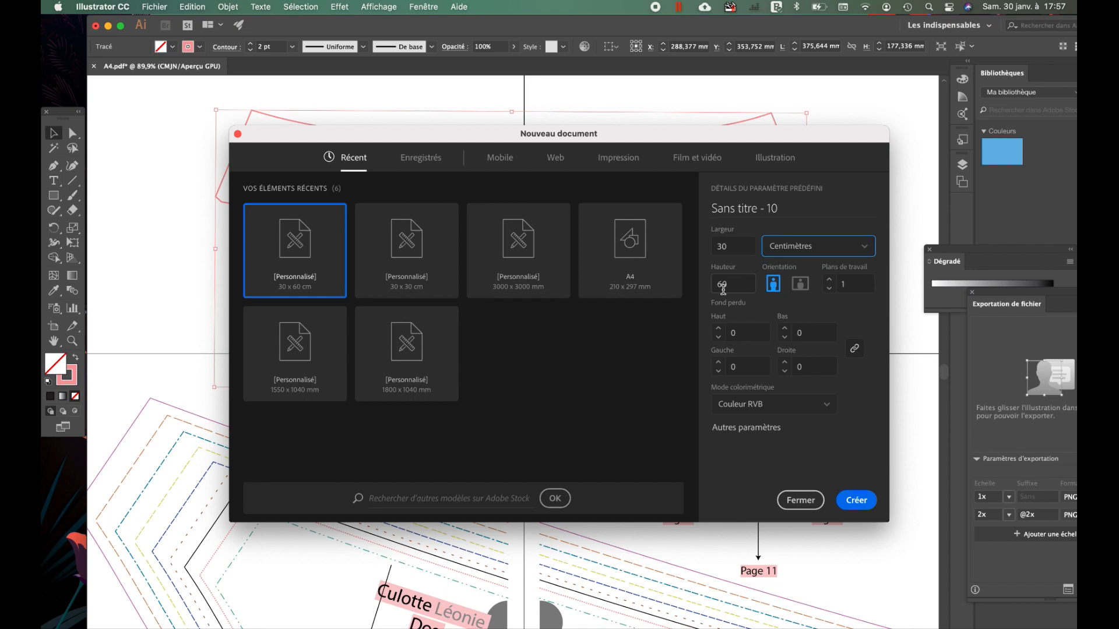
click(859, 505)
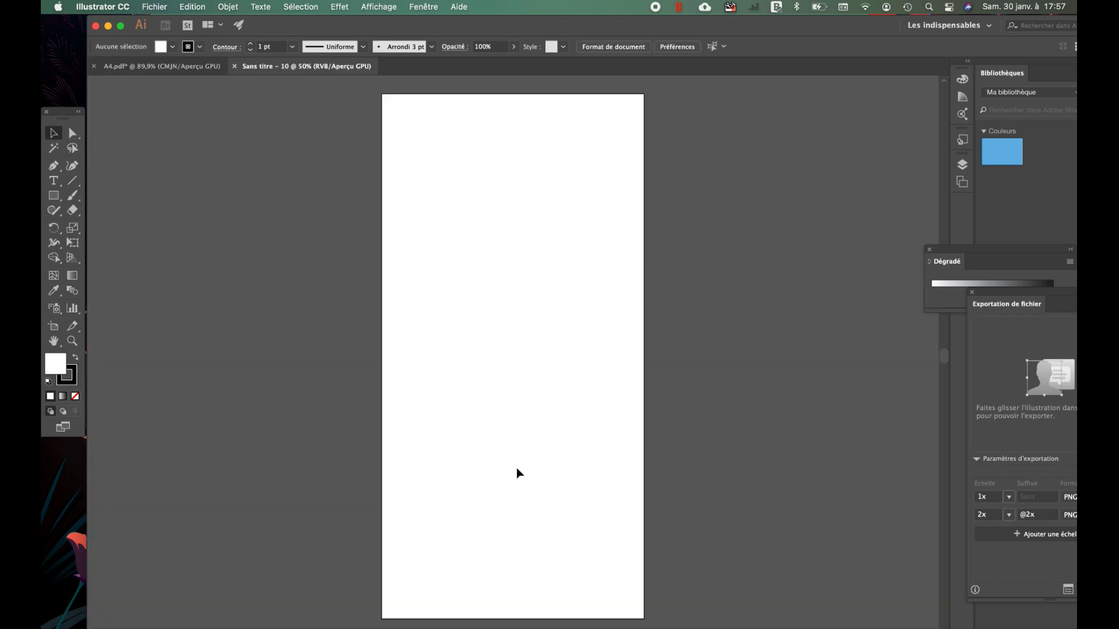
Copy the joined front outline from A4.pdf and paste it into the new 30 × 60 cm document.
click(162, 68)
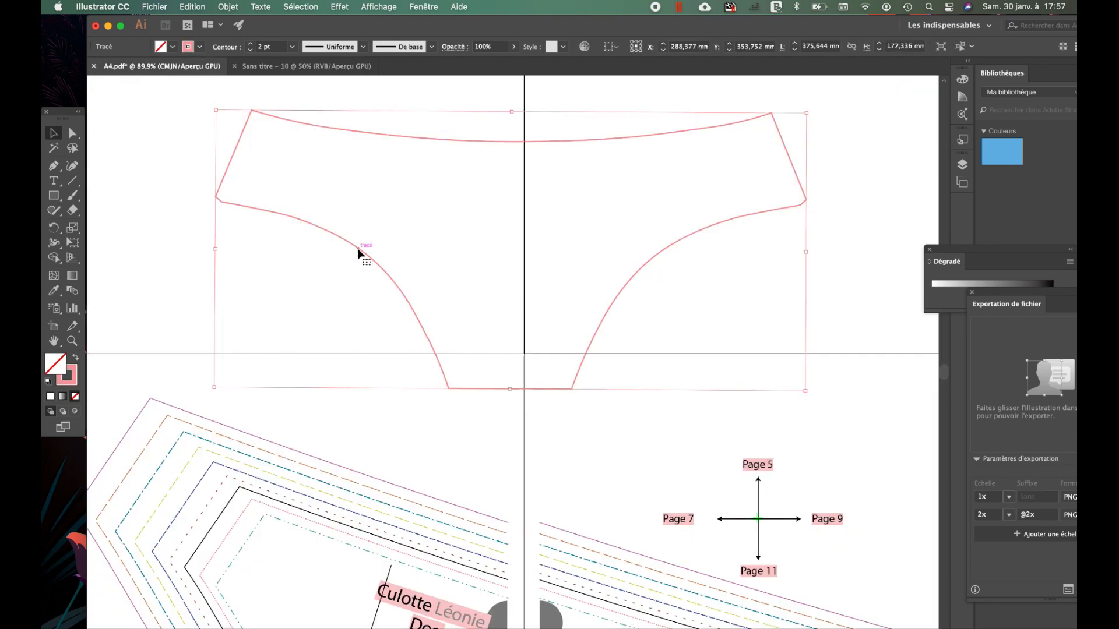
right_click(359, 251)
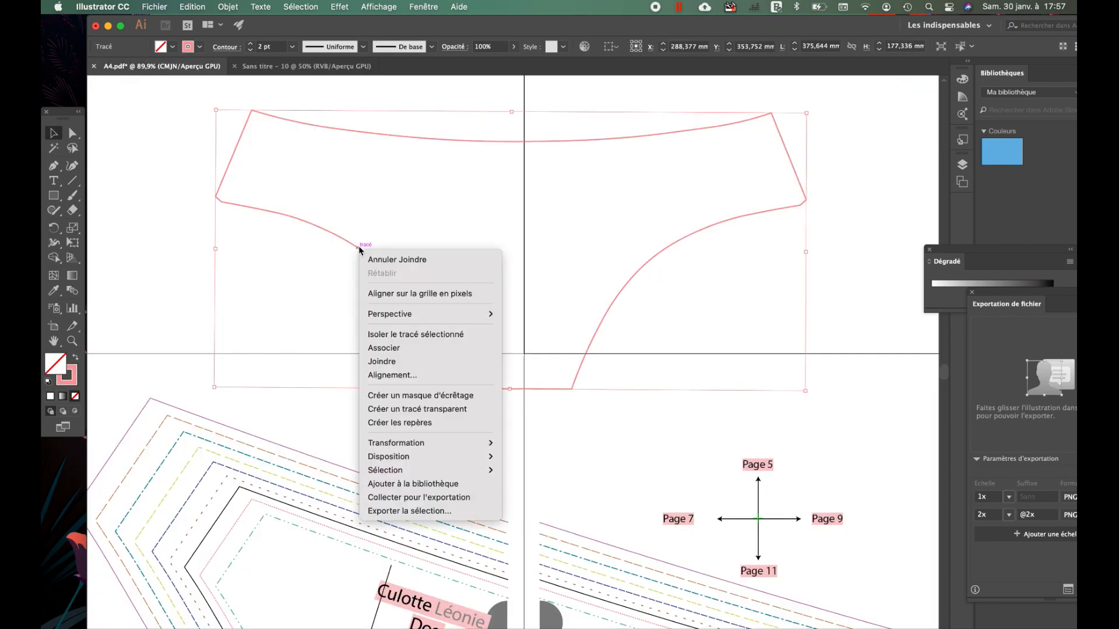
click(336, 244)
click(154, 7)
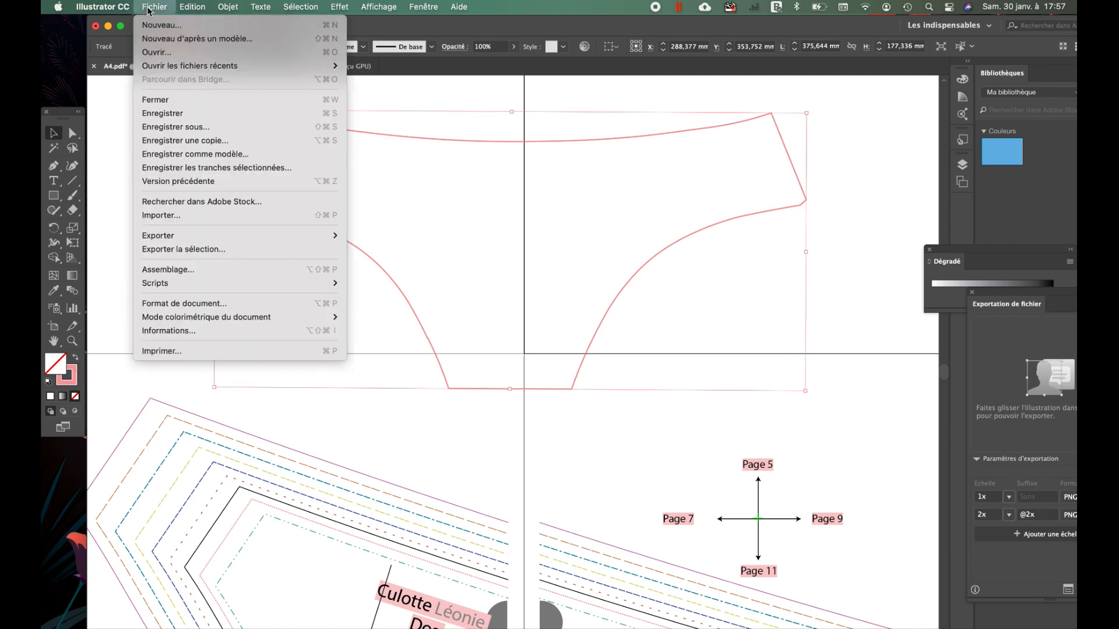
click(480, 238)
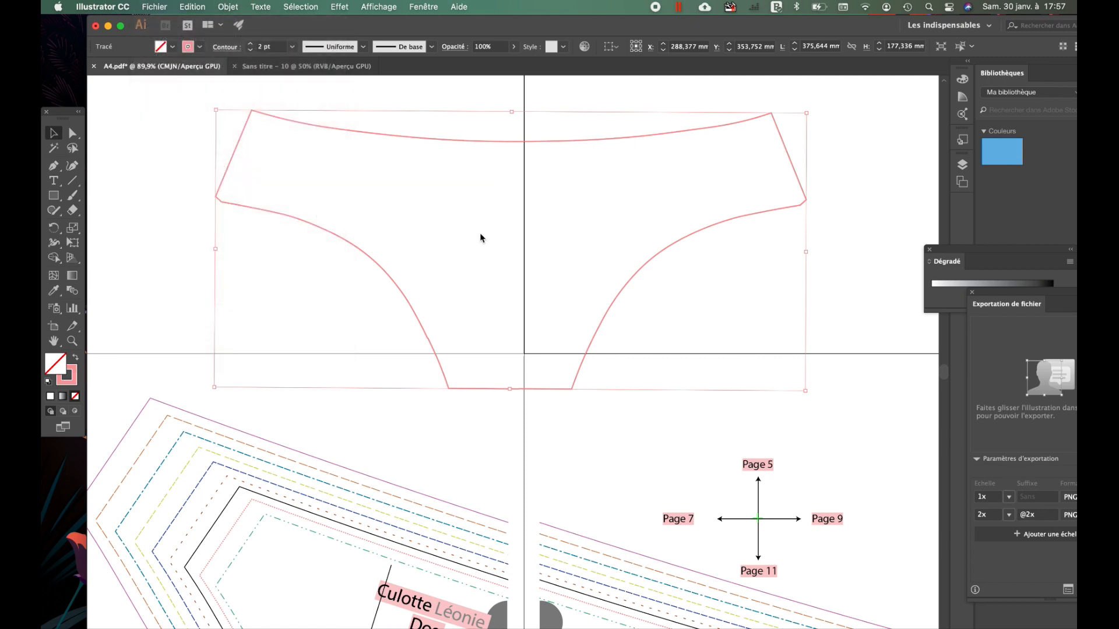
key(a)
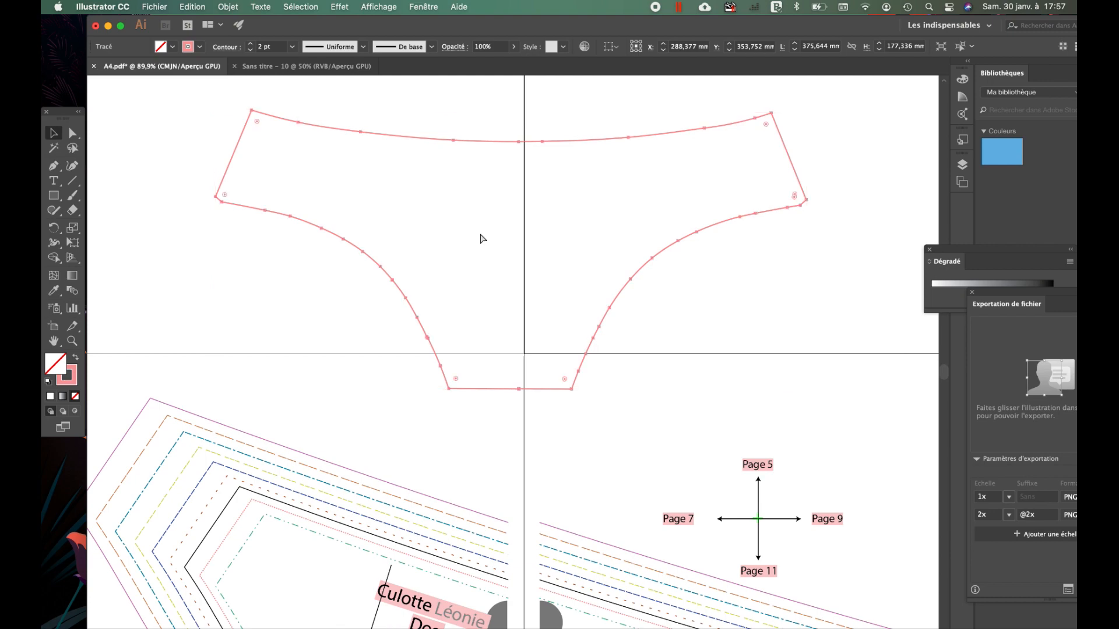
key(v)
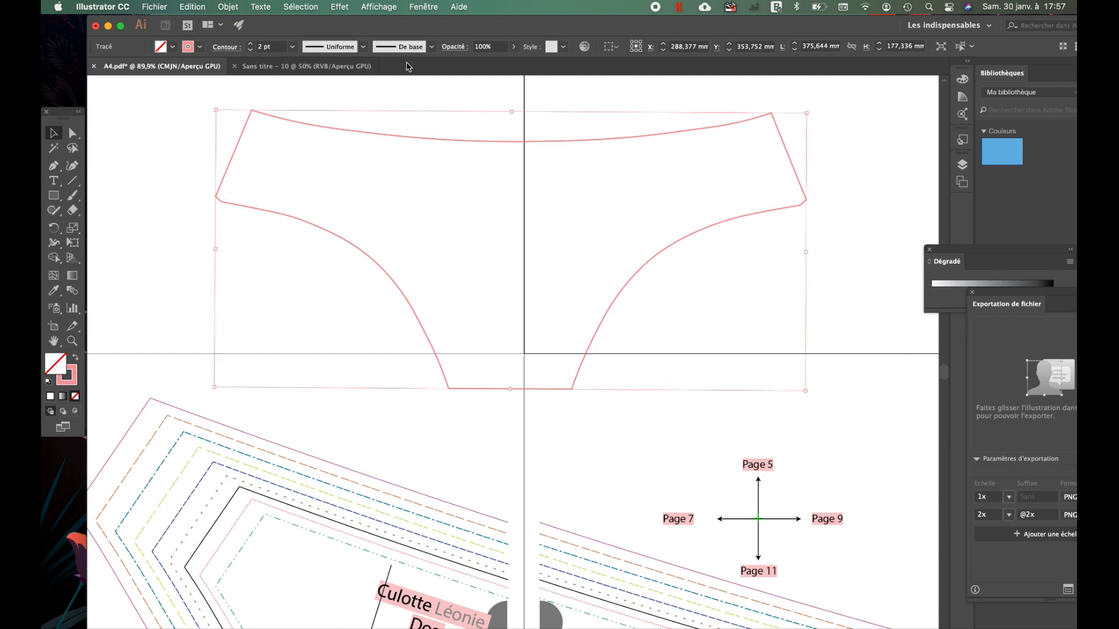
click(294, 69)
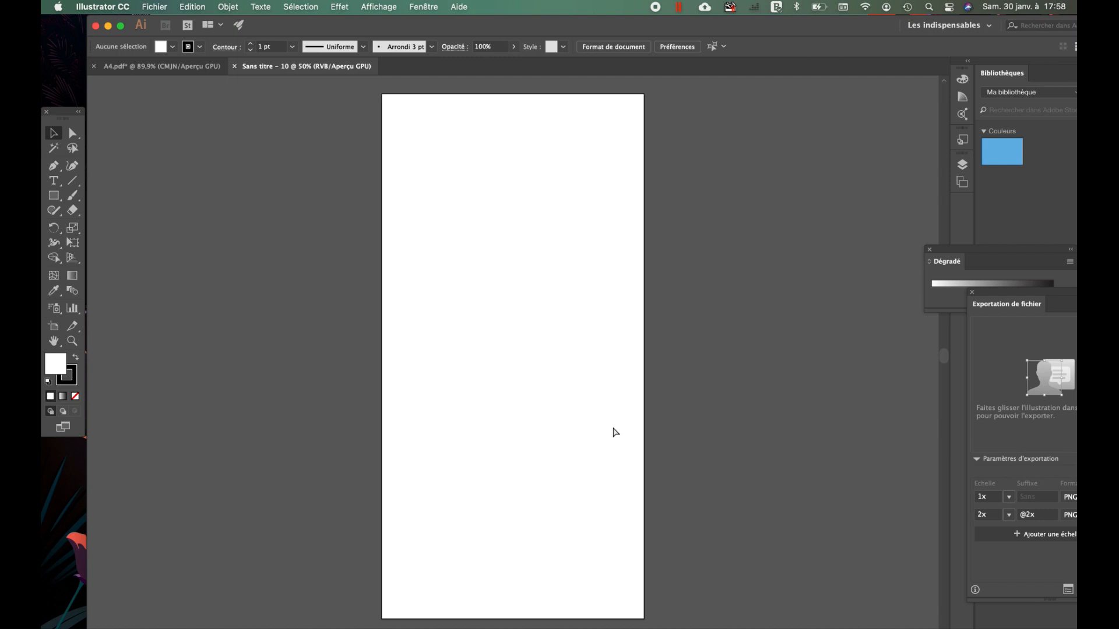
key(super+v)
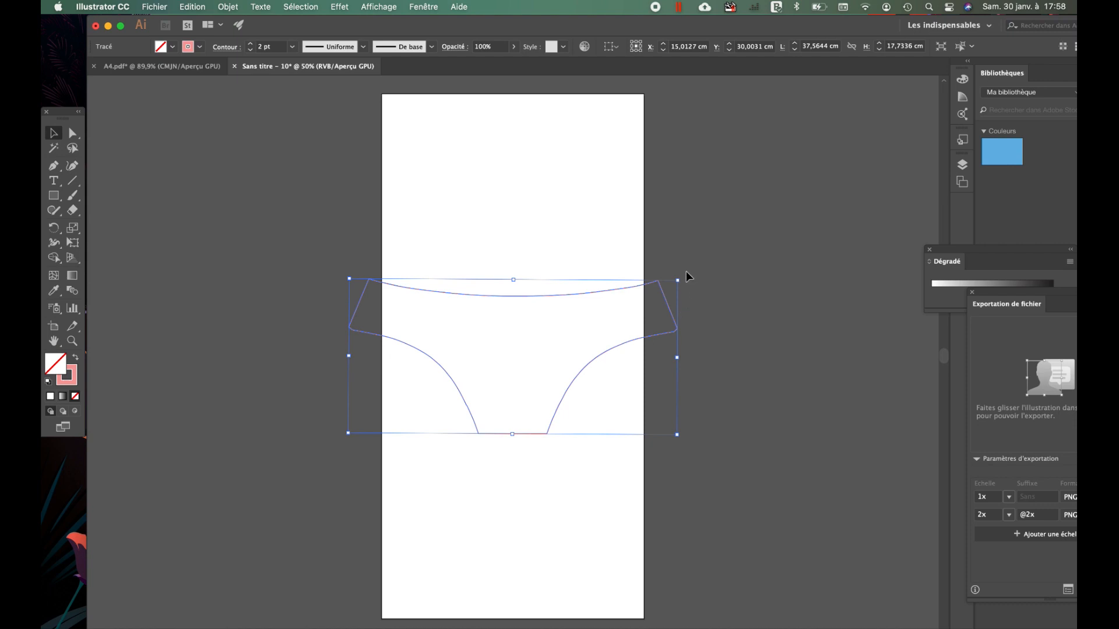
Rotate the pasted outline 90° clockwise and move it up so it fits entirely within the artboard.
drag(684, 277, 549, 459)
click(624, 424)
drag(572, 403, 573, 353)
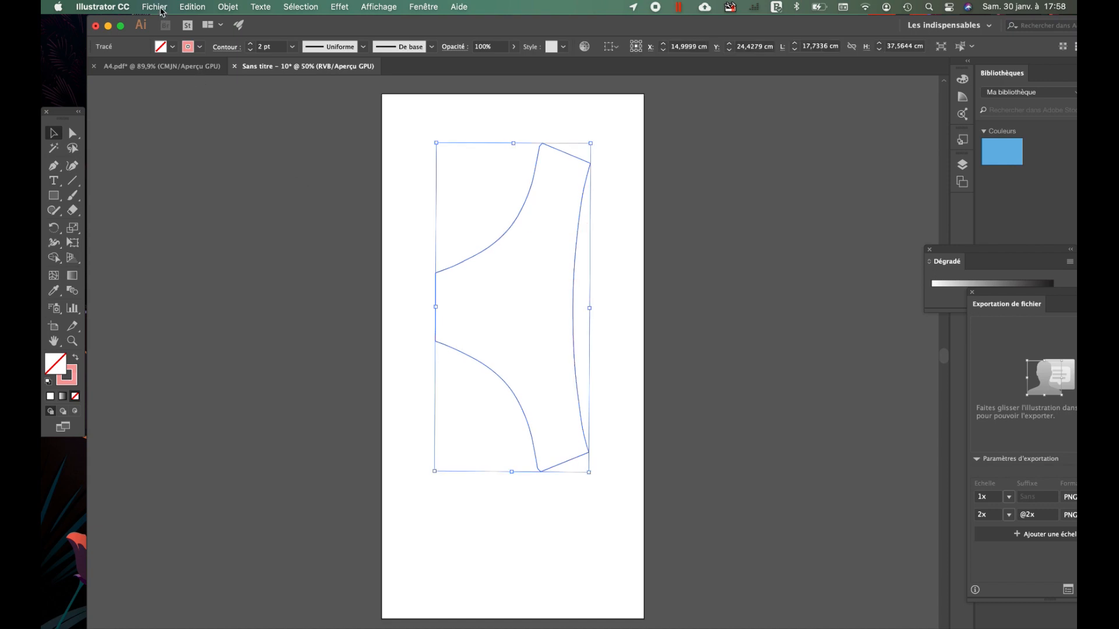
Save the new document in SVG format as "devant 1" in the Culotte Léonie folder, accepting the SVG 1.1 profile with embedded images.
click(155, 7)
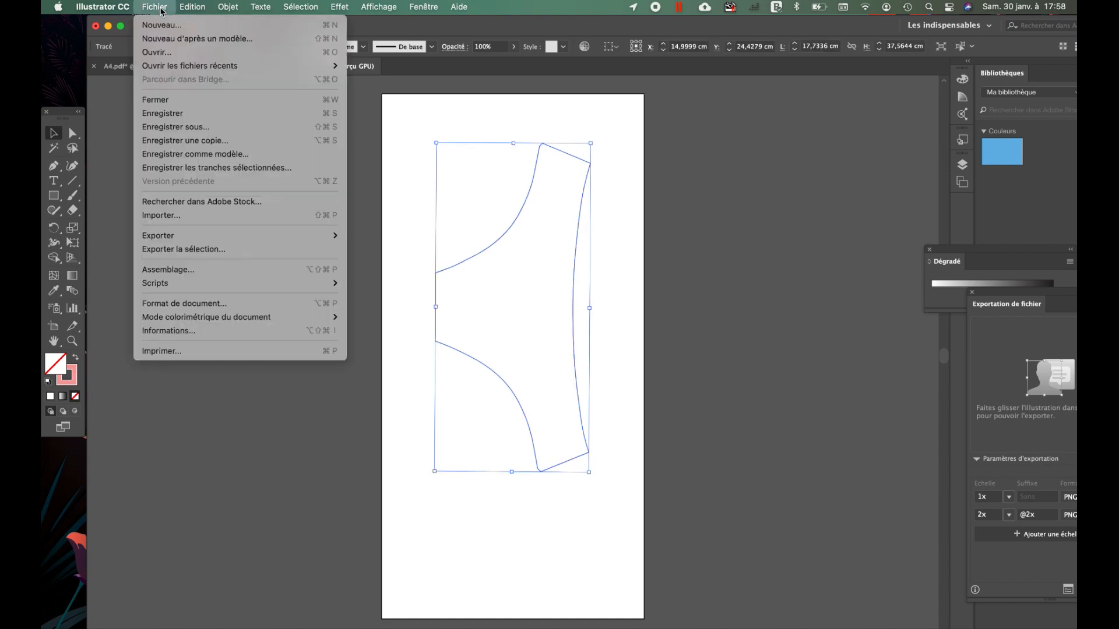
click(193, 129)
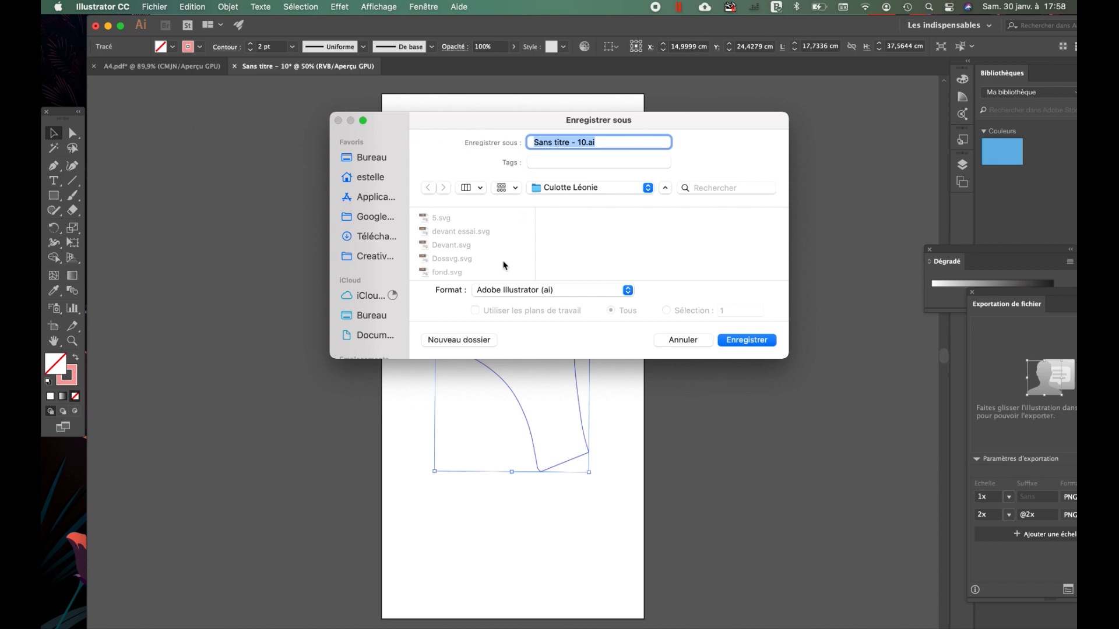
click(561, 295)
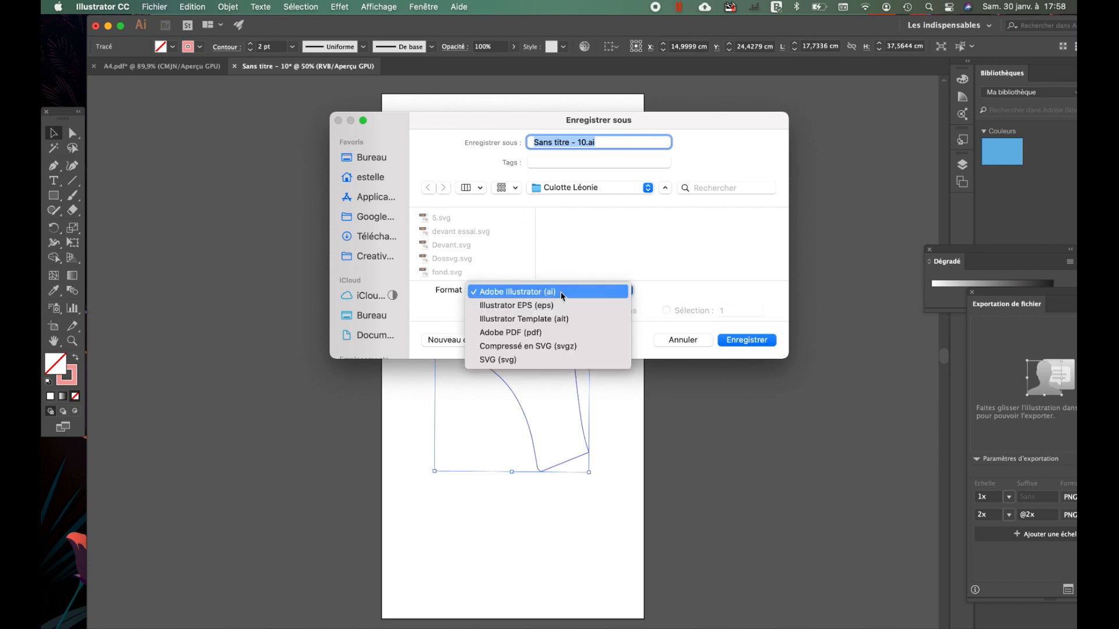
click(505, 360)
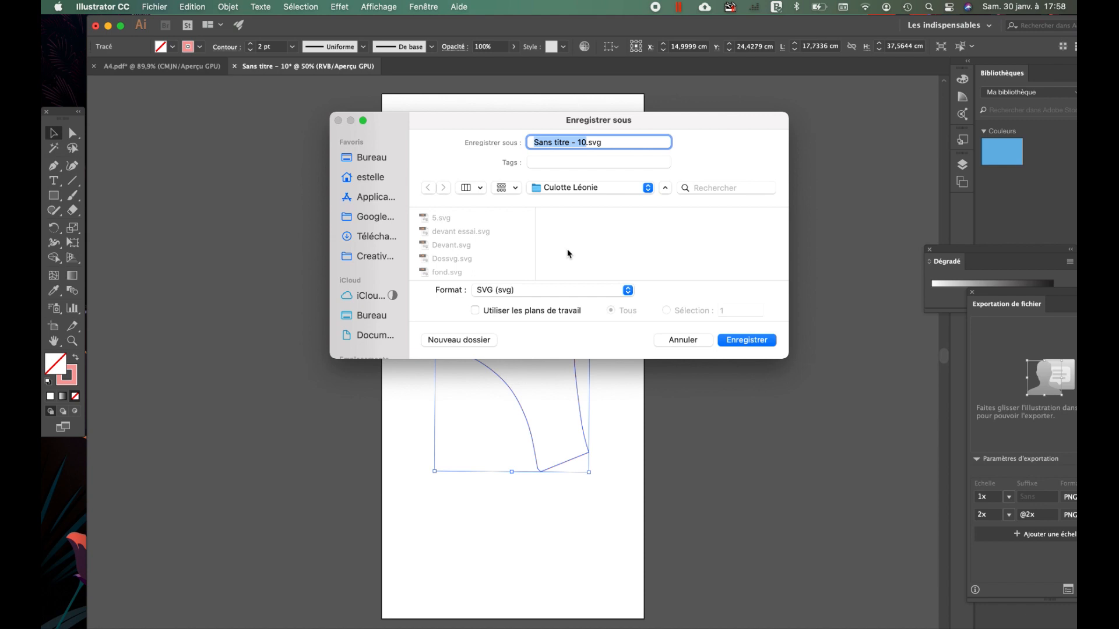
text(devant 1)
click(766, 347)
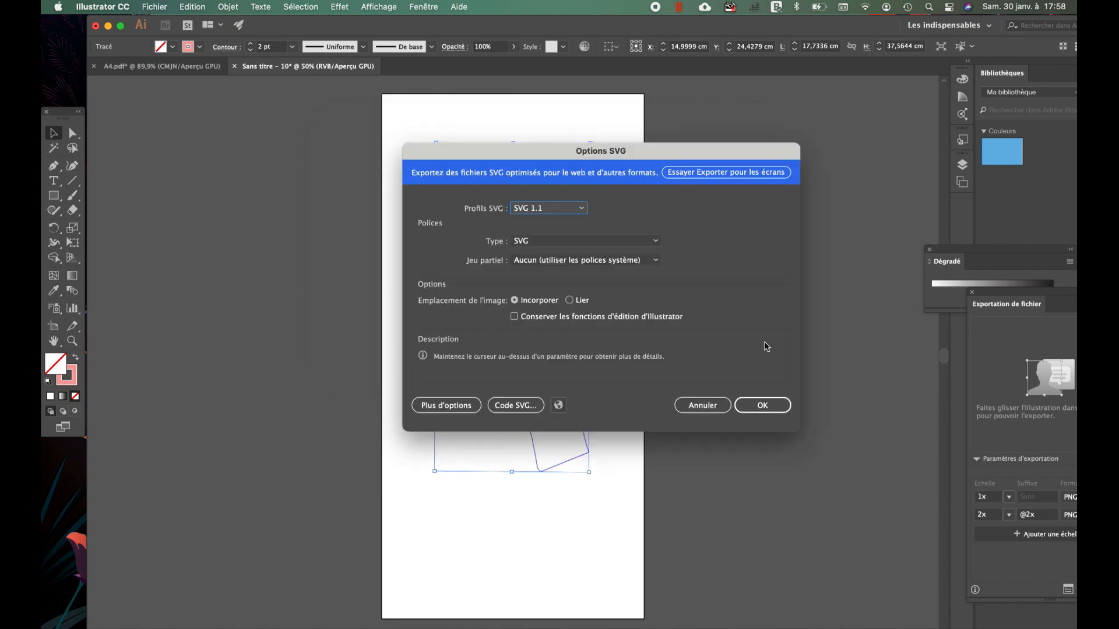
click(763, 404)
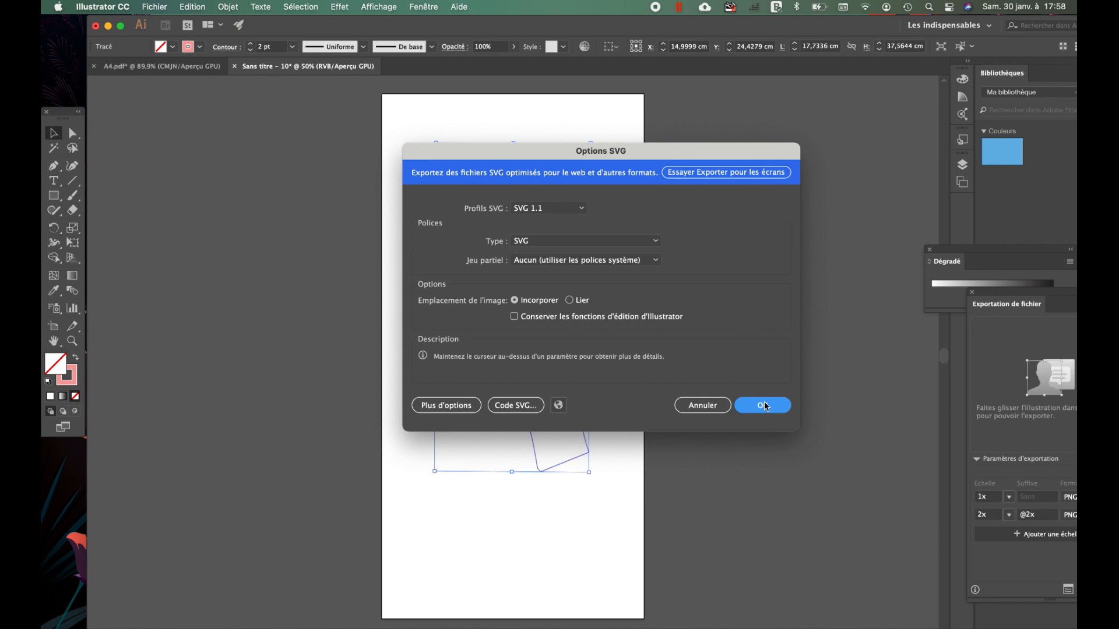
click(766, 406)
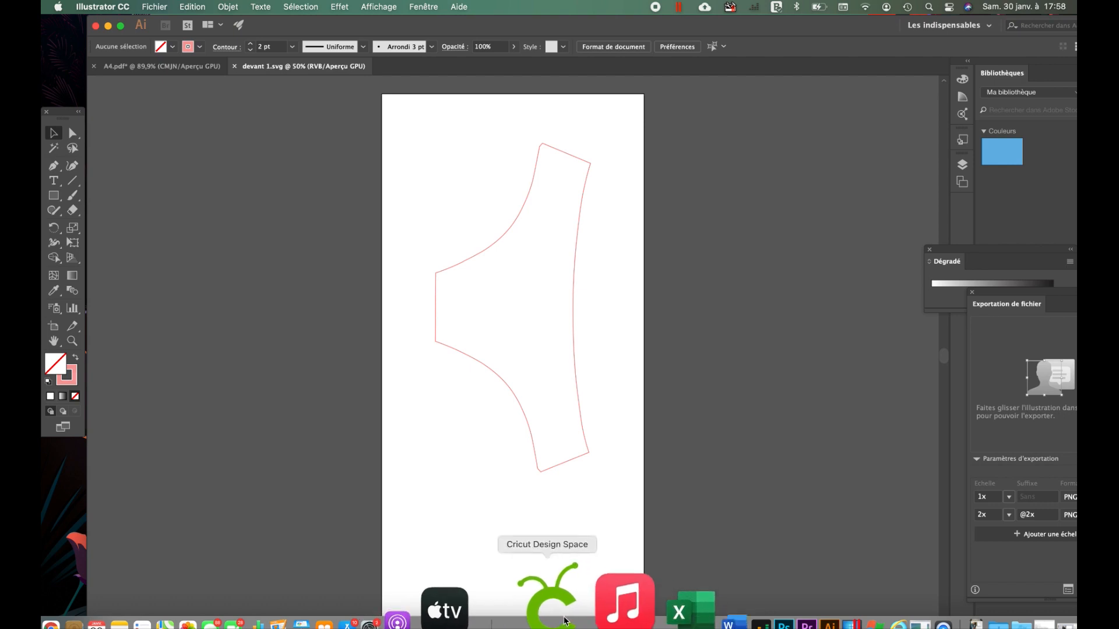
Switch to Cricut Design Space, finish the open cutting job to return to its canvas, and save that project as Leonie.
click(564, 621)
drag(833, 90, 364, 26)
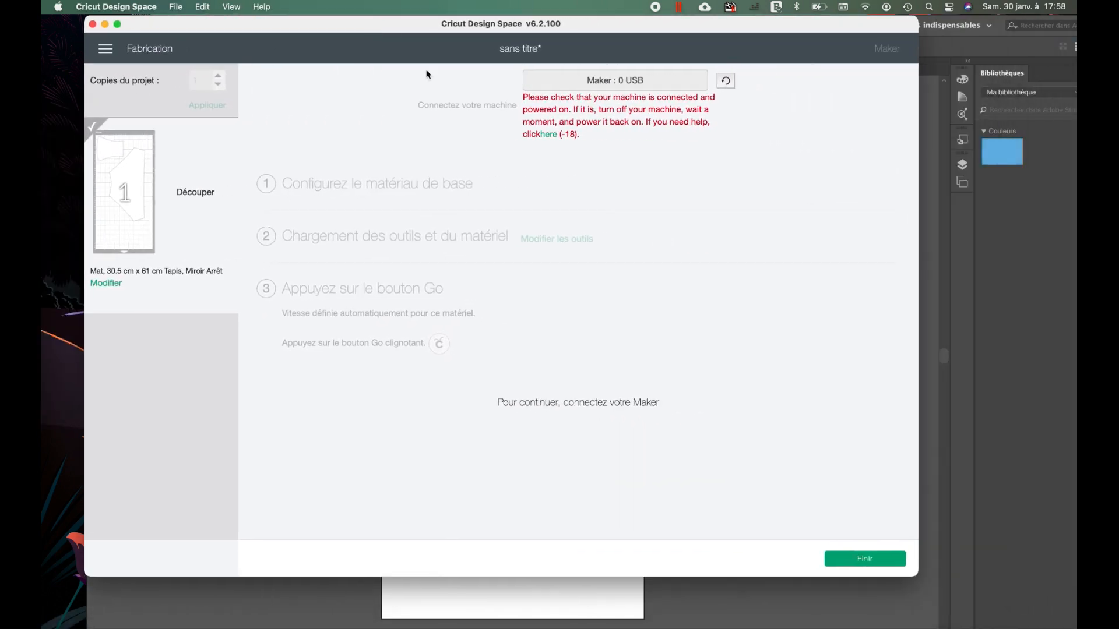
click(863, 561)
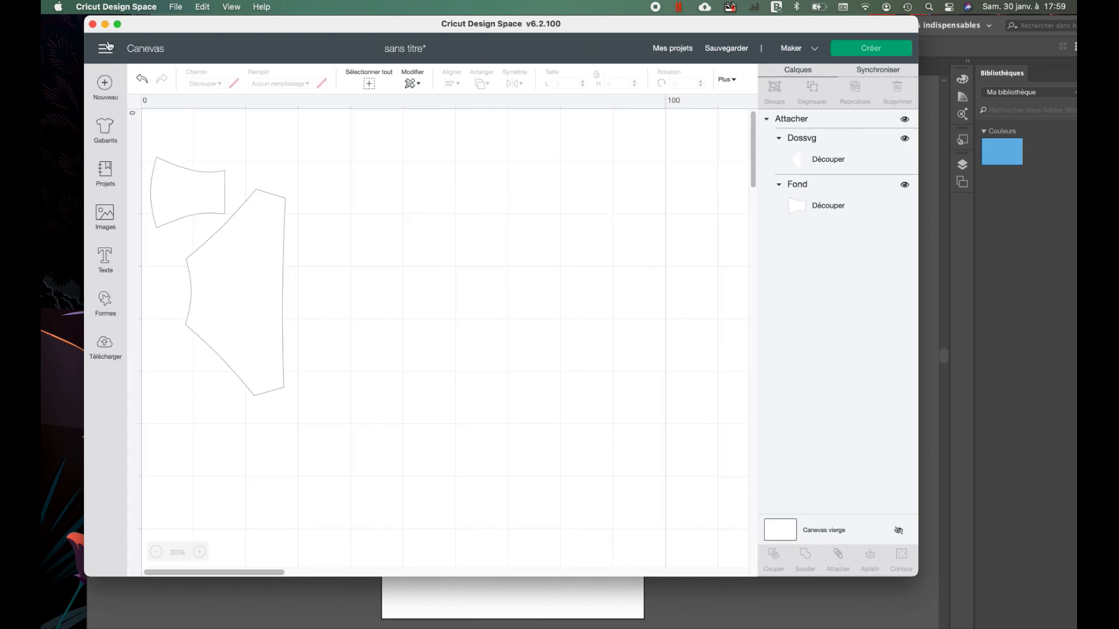
click(728, 49)
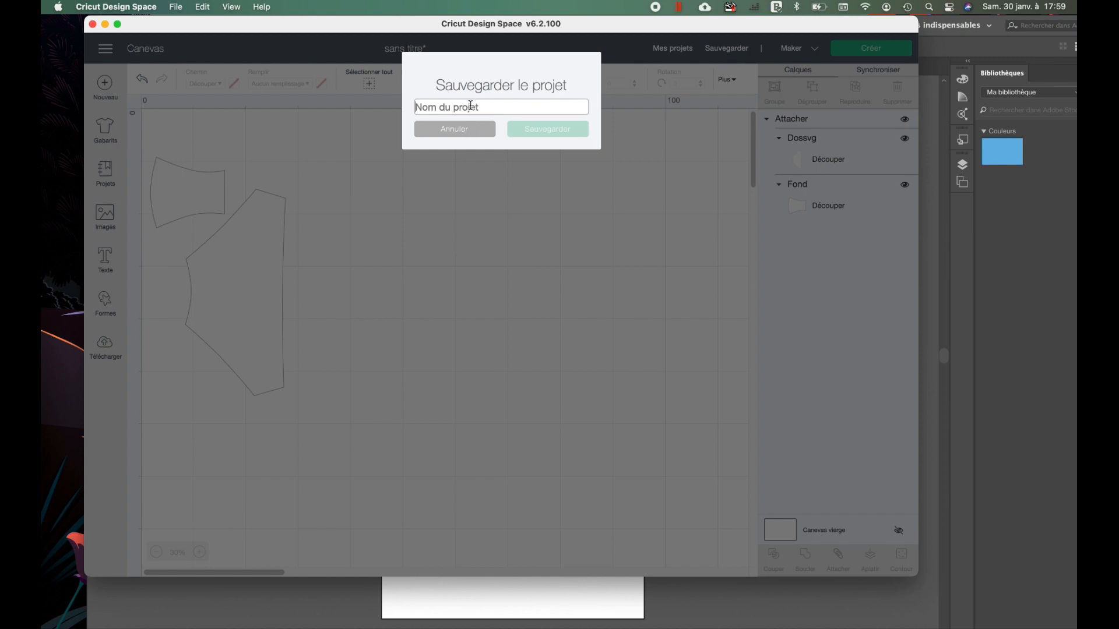
text(Leonie)
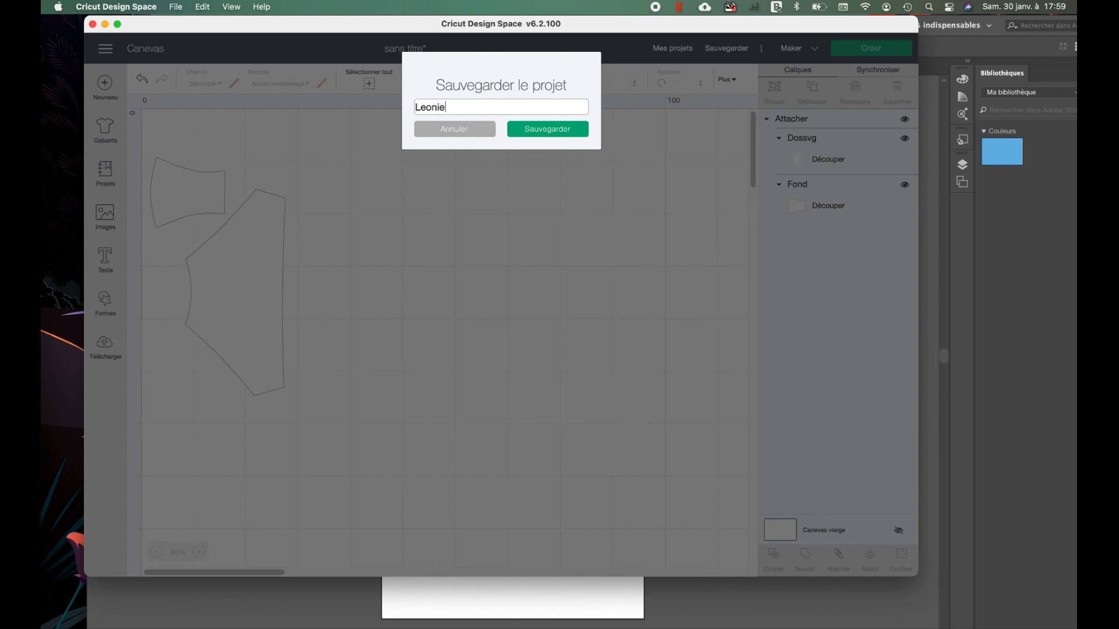
key(Return)
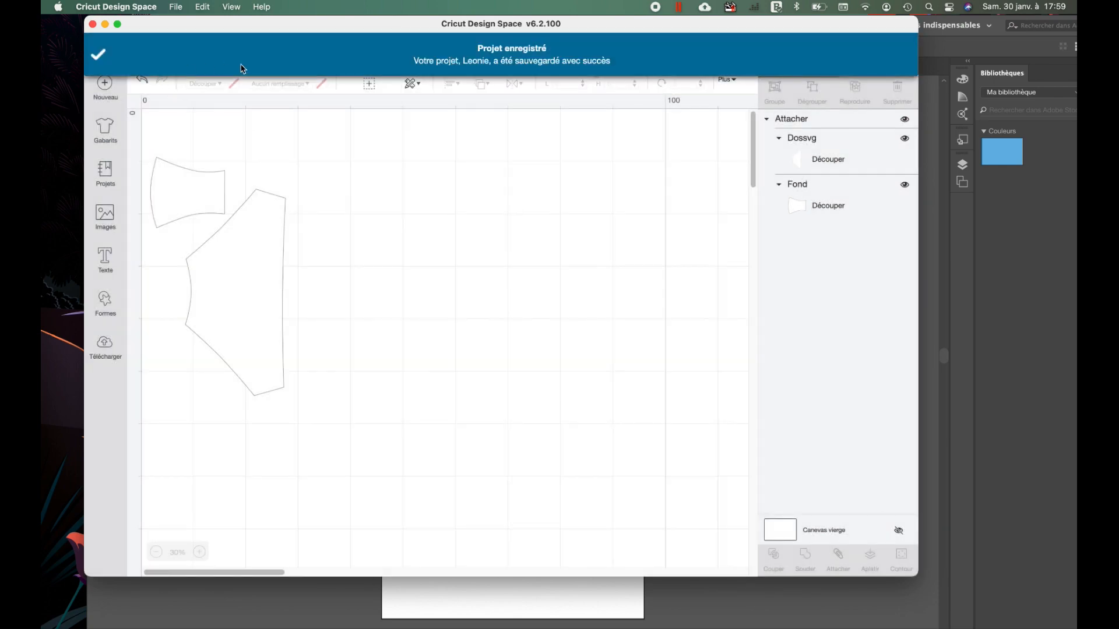
Start a new full-screen project and upload devant 1.svg from the Culotte Léonie folder as an image named devant 1.
click(105, 87)
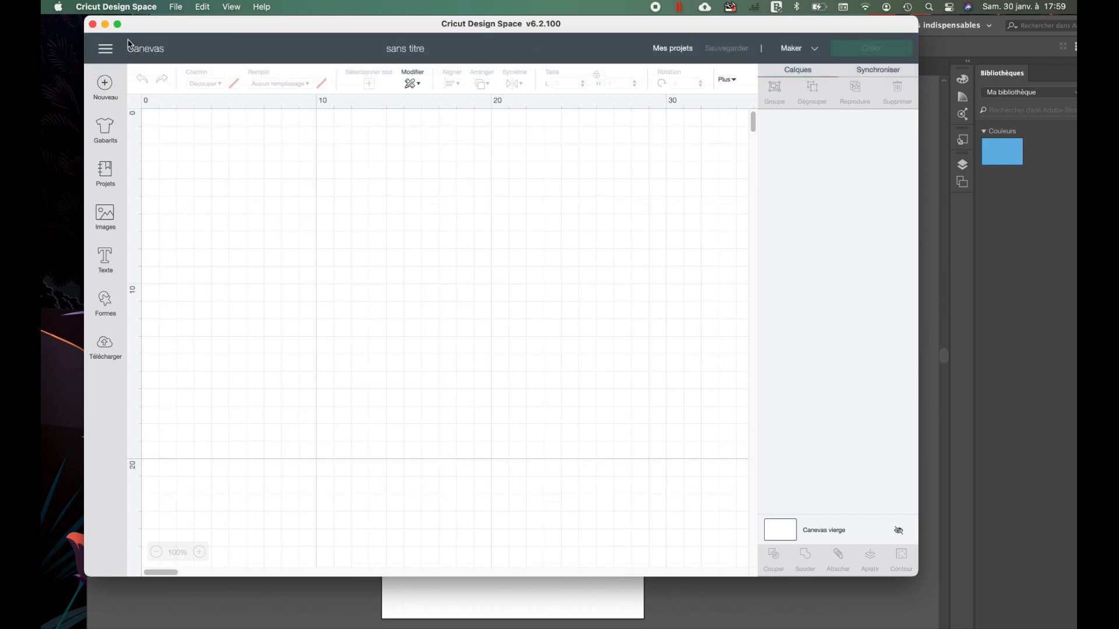
click(117, 24)
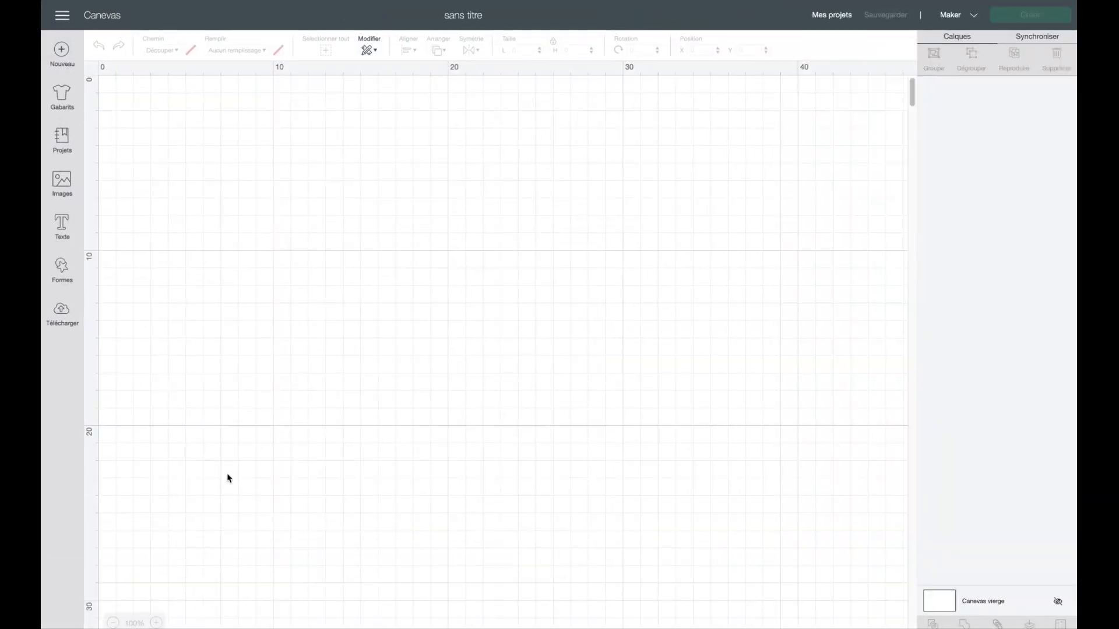
click(62, 330)
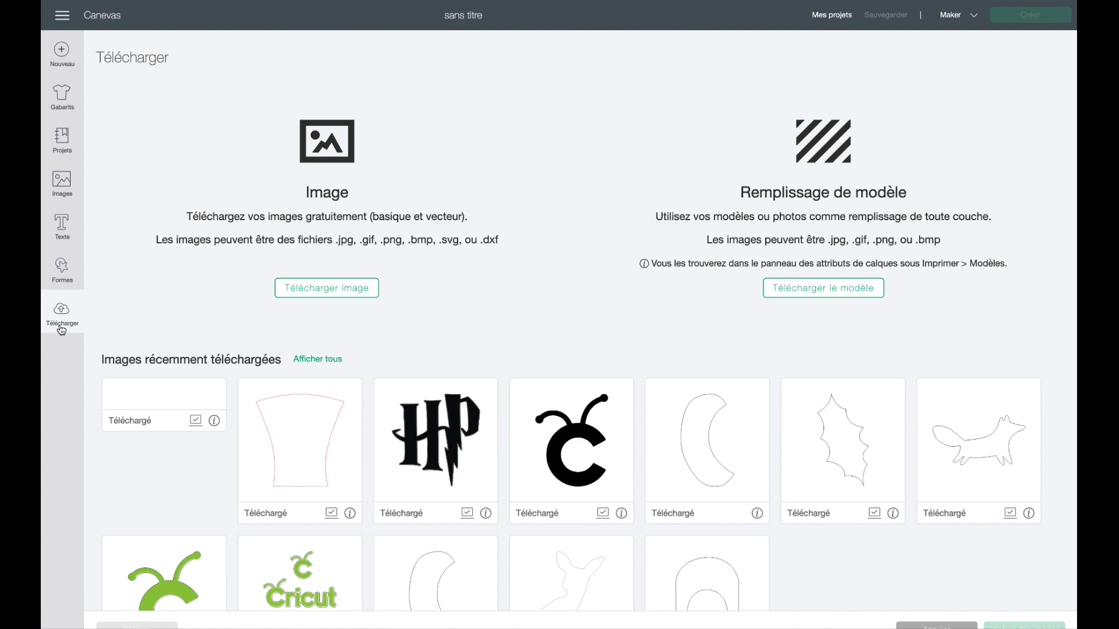
click(338, 296)
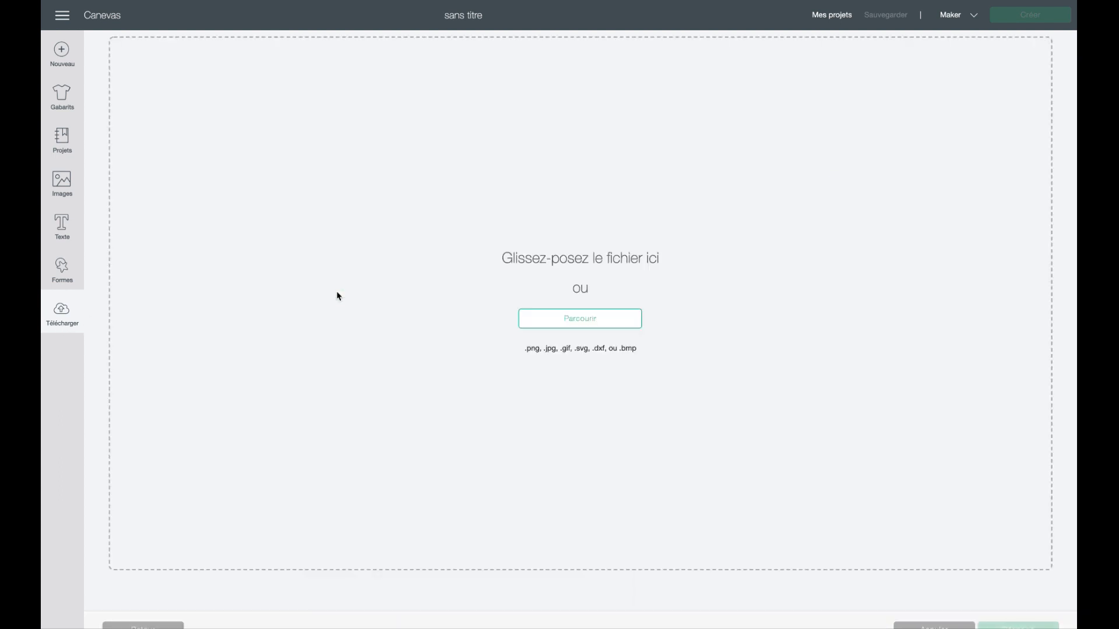
click(571, 326)
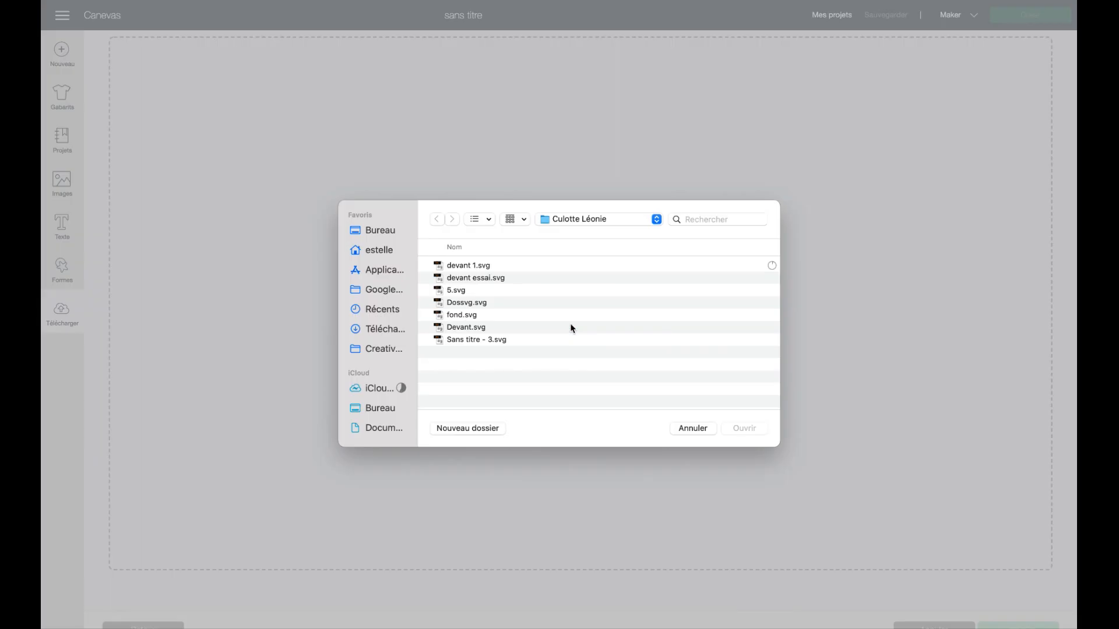
click(478, 265)
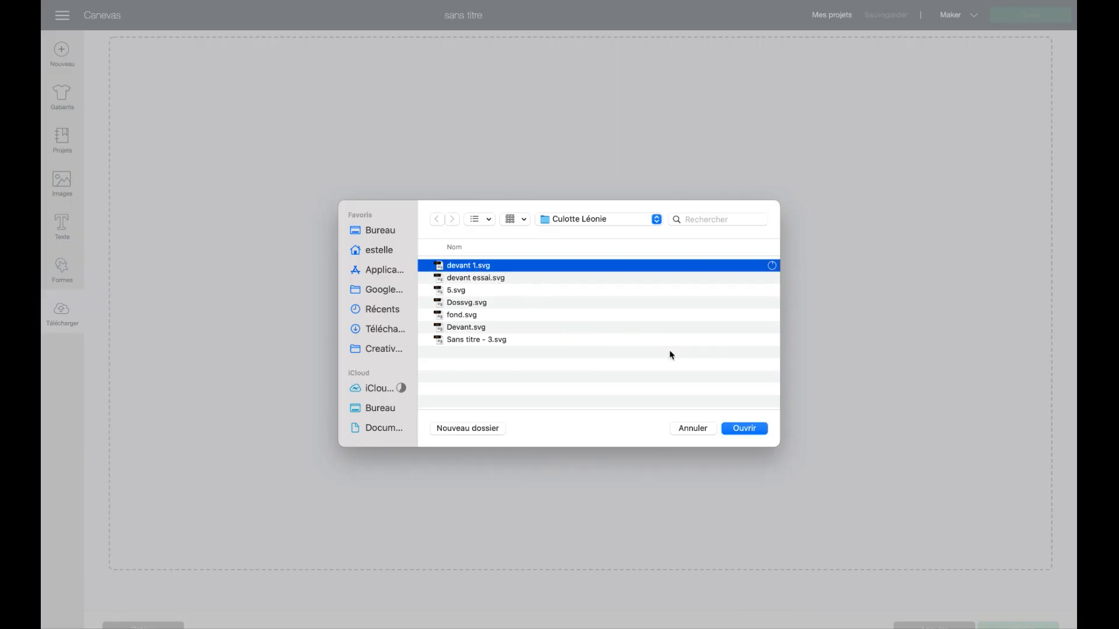
click(750, 431)
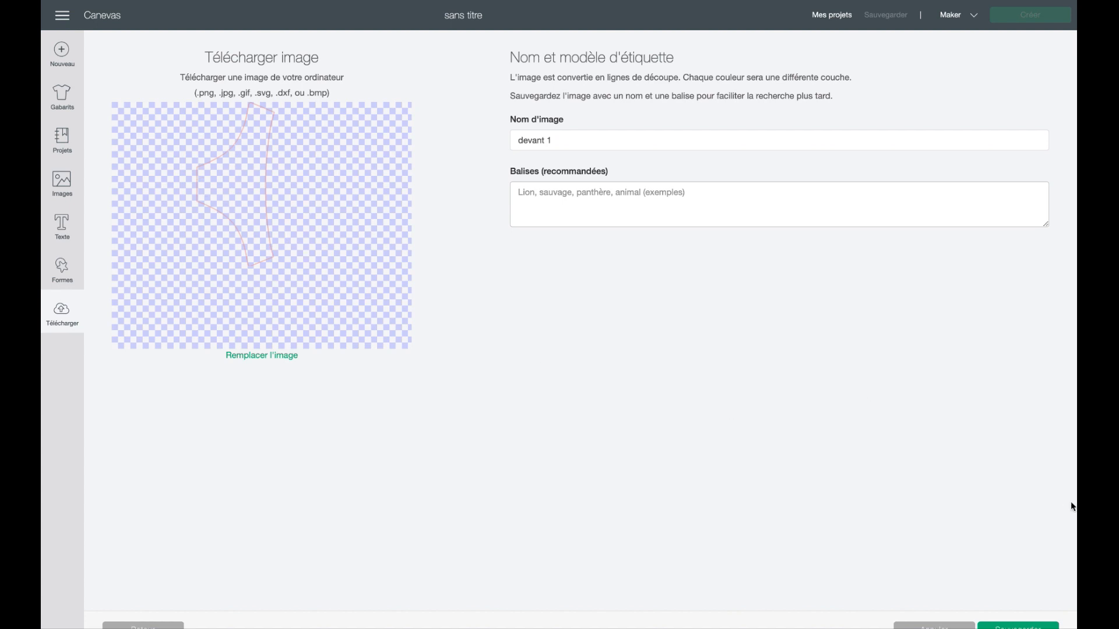
click(1011, 626)
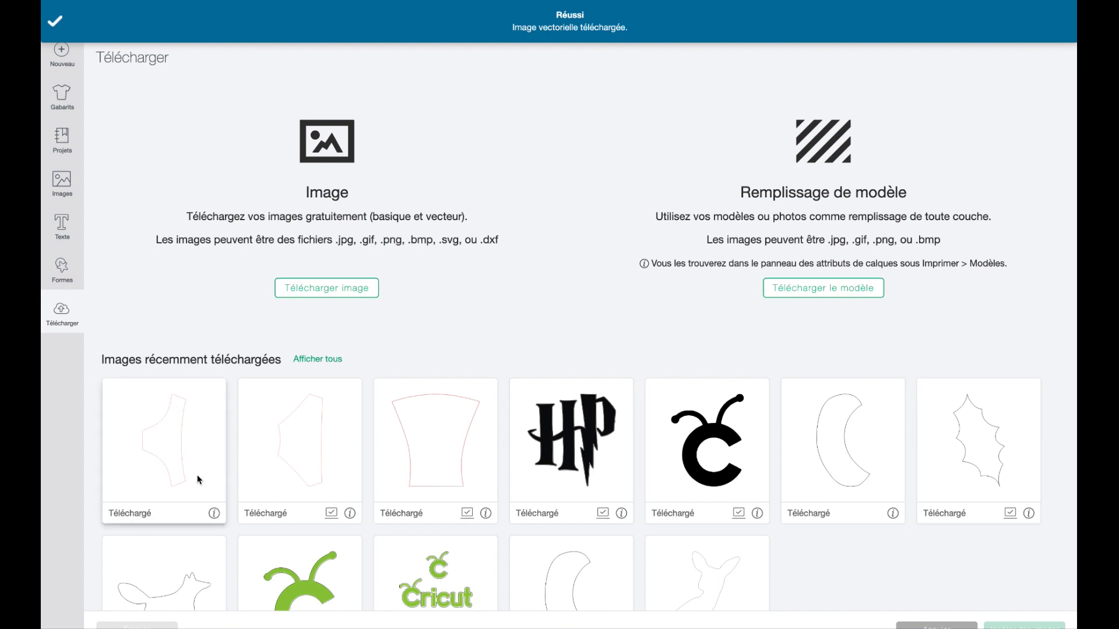
Insert the uploaded devant 1 image on the canvas and move it near the origin, at about X 3.3 and Y 1.1 cm.
click(164, 433)
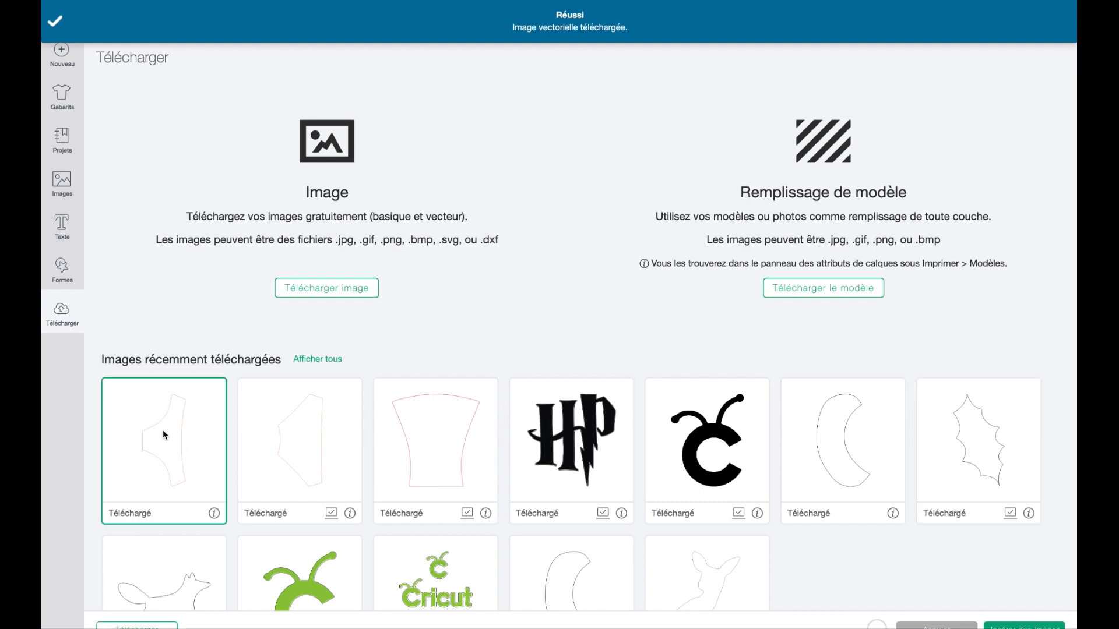
click(1021, 625)
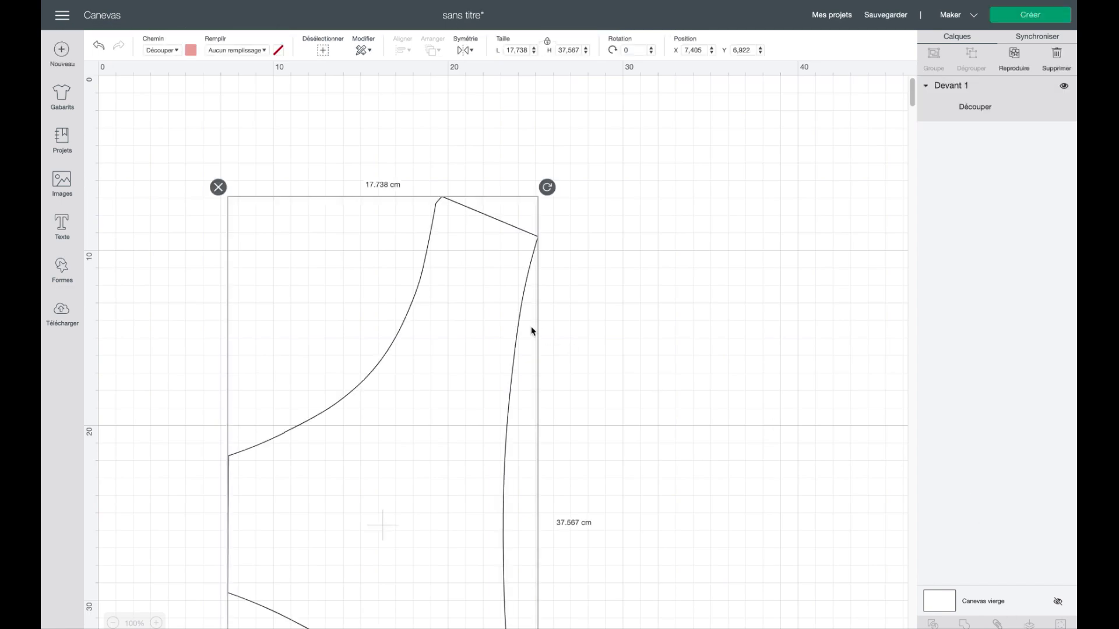
drag(521, 315, 459, 224)
scroll(460, 224, down, 4)
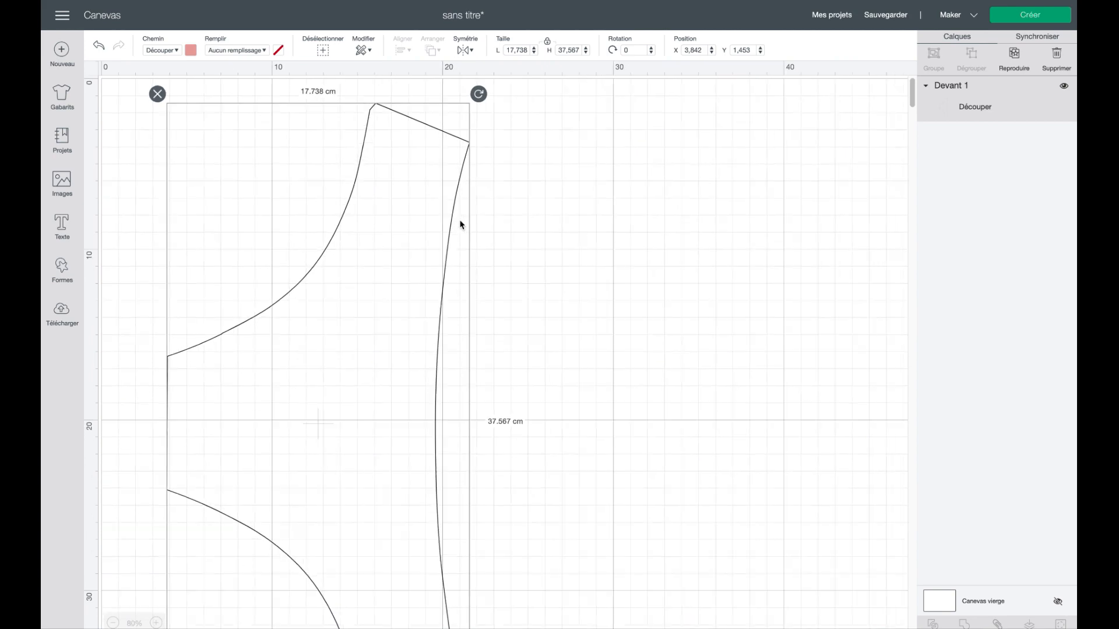
scroll(460, 225, down, 10)
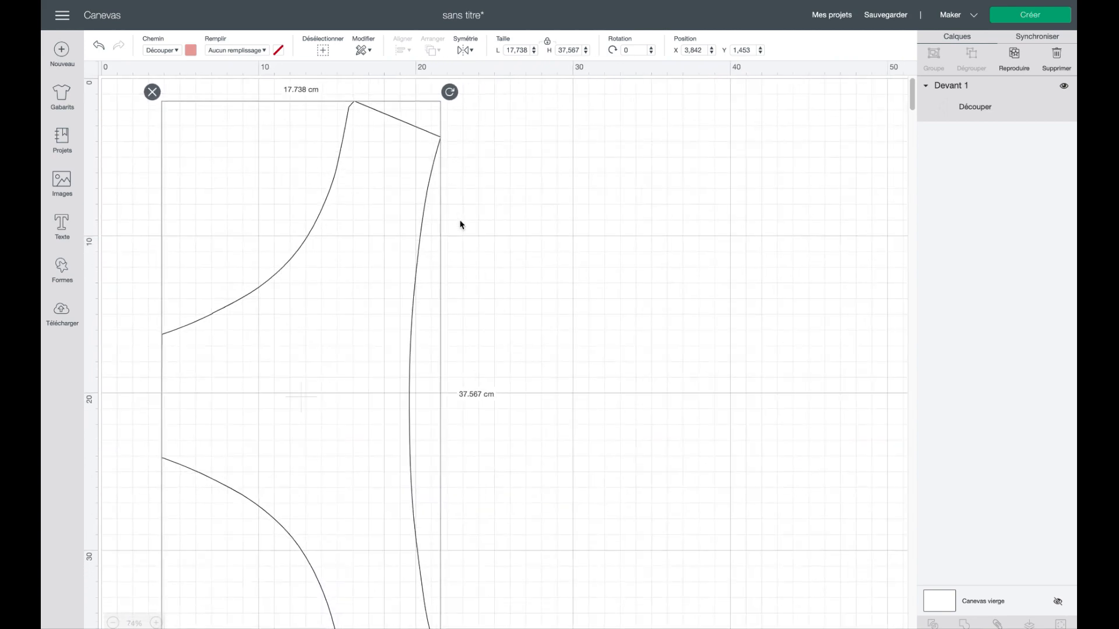
scroll(460, 225, down, 4)
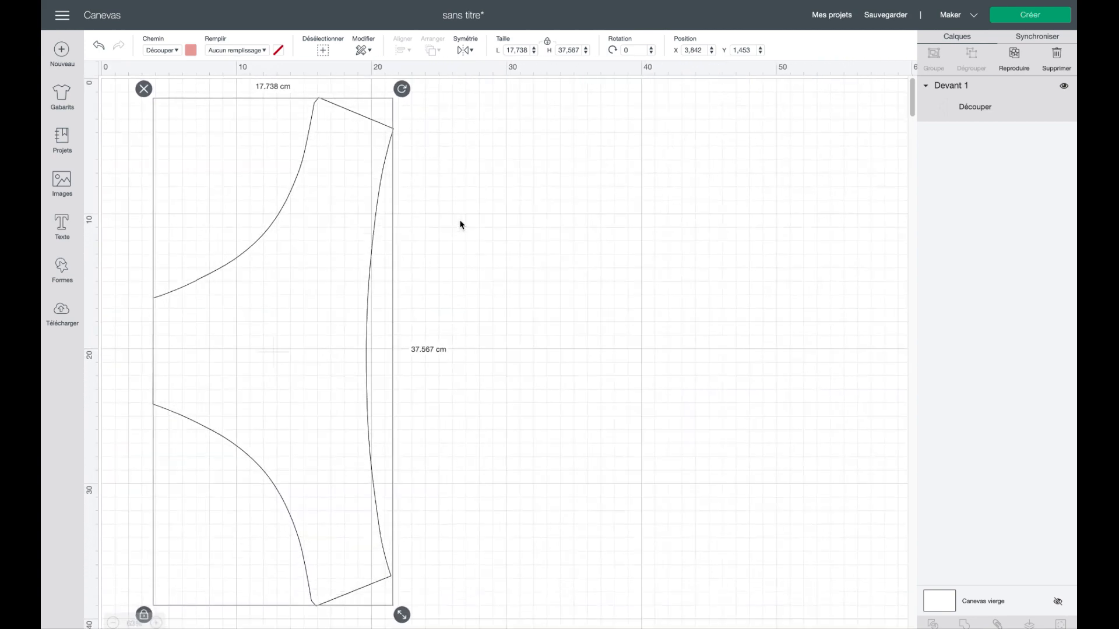
click(424, 260)
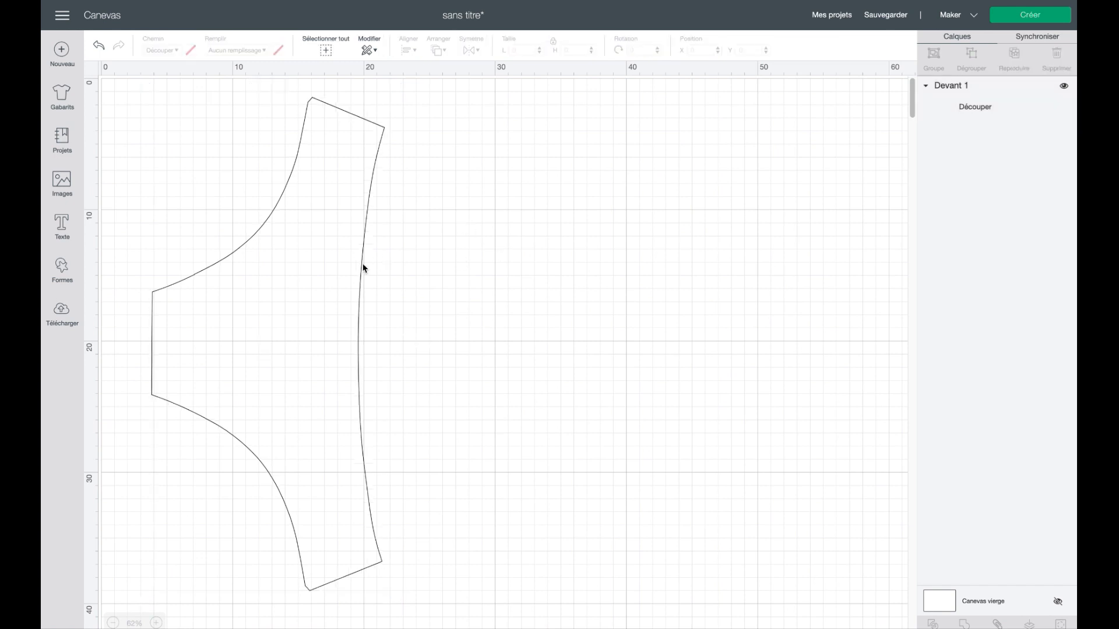
drag(362, 267, 358, 264)
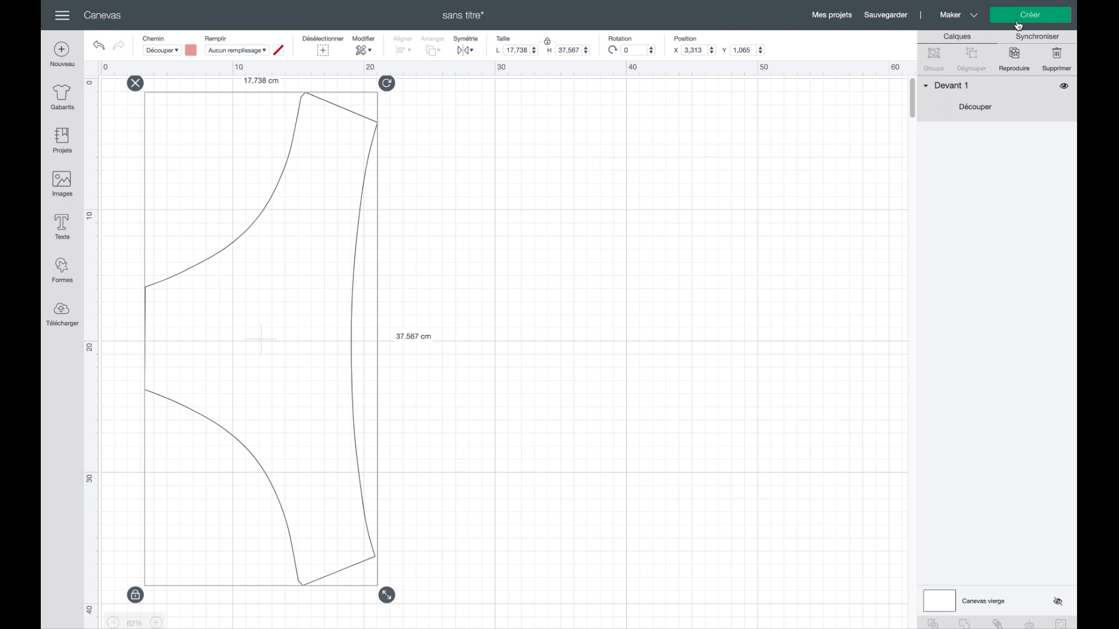
Switch back to A4.pdf in Illustrator and delete the outer size outlines of the Patte piece on page 2.
mouse_move(451, 621)
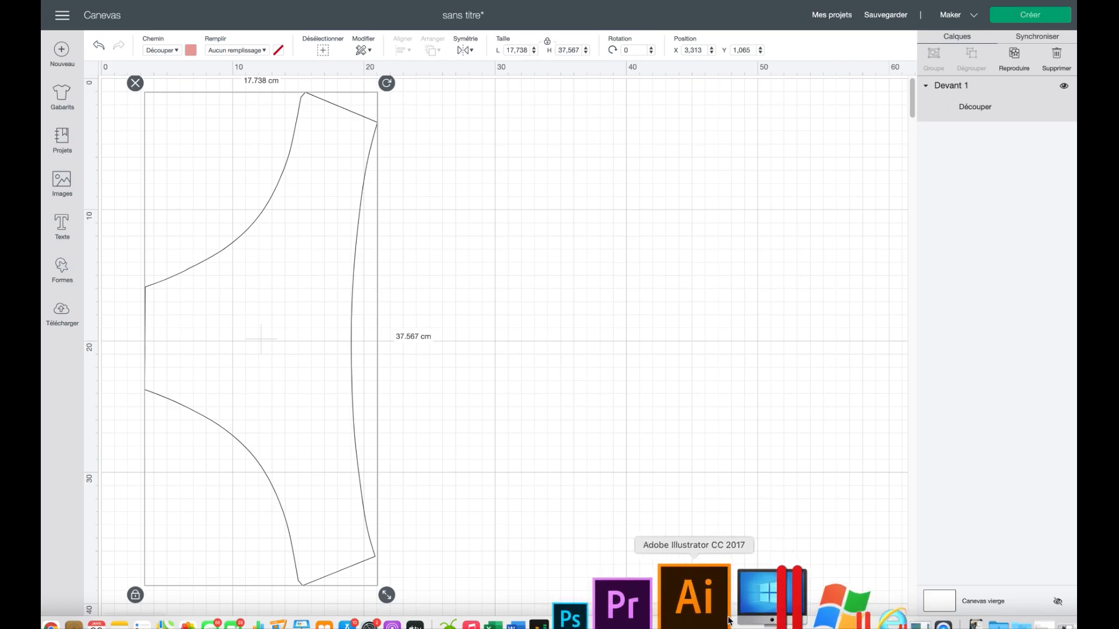
click(726, 620)
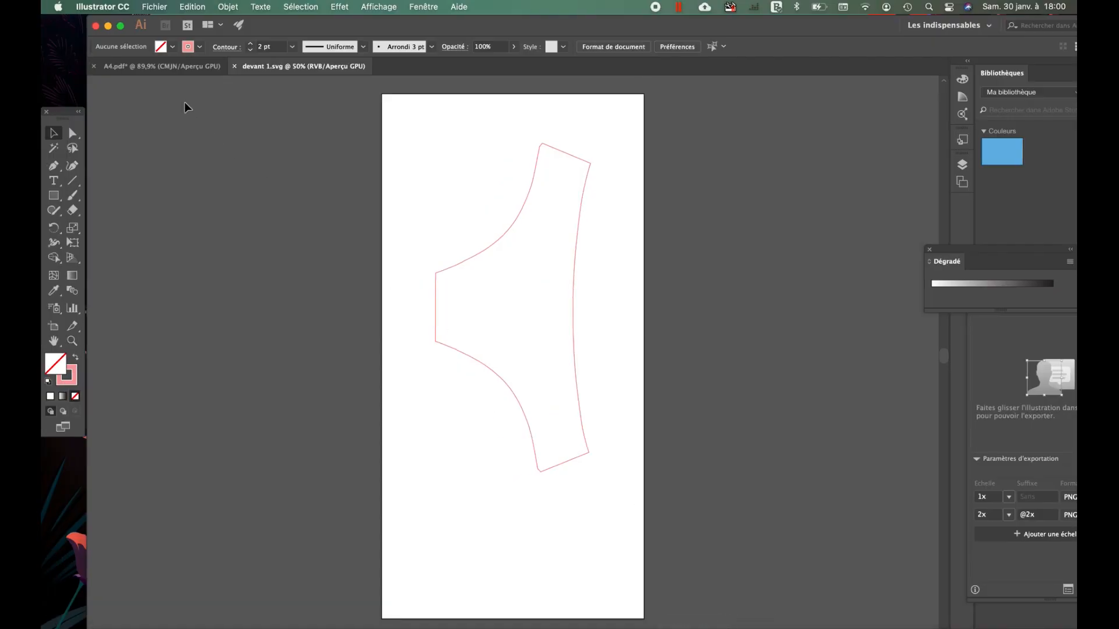
click(169, 66)
scroll(521, 390, down, 10)
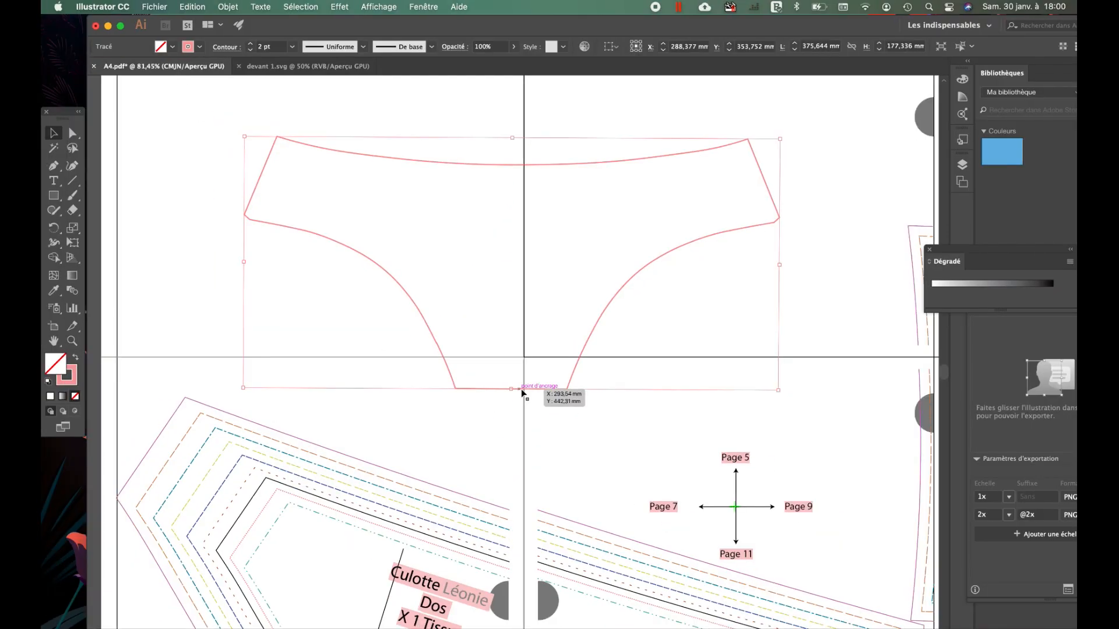
scroll(522, 391, up, 5)
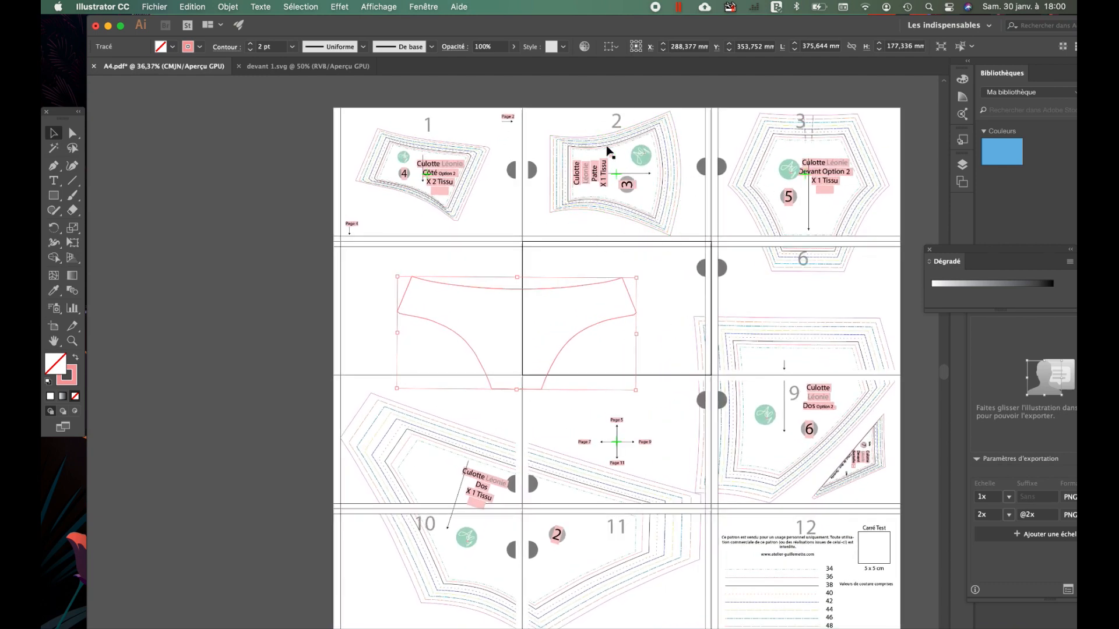
key(super+equal)
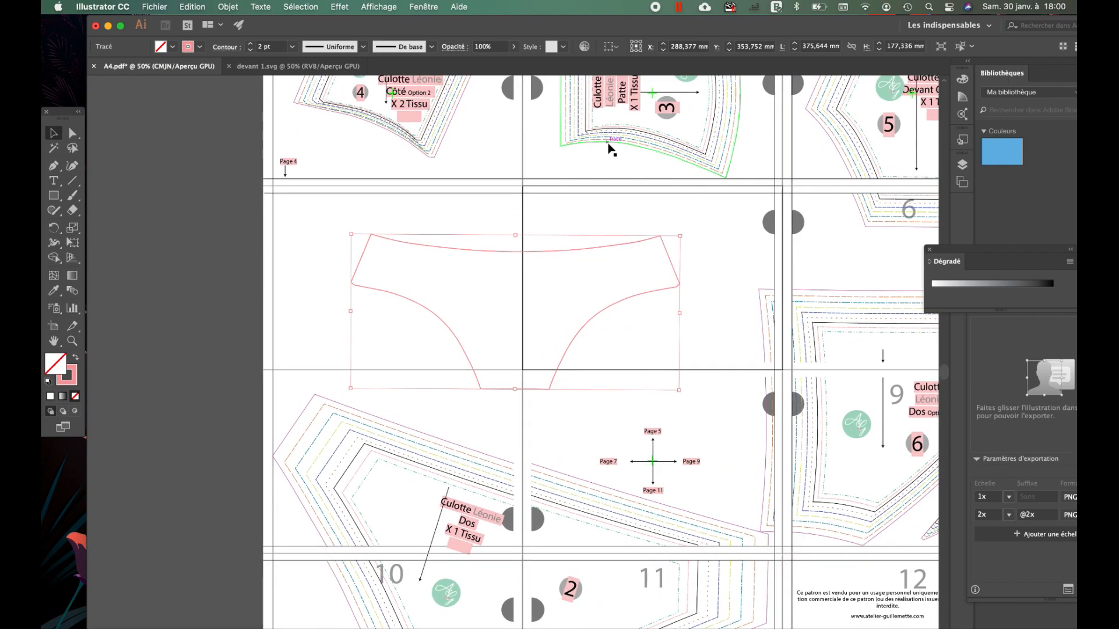
scroll(609, 148, right, 5)
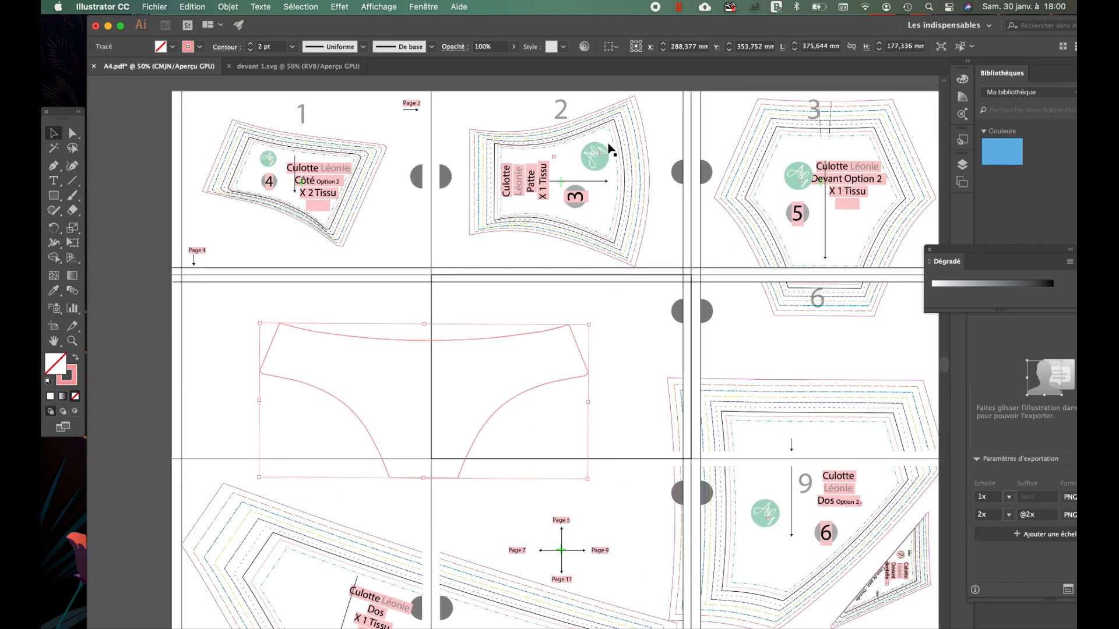
click(548, 143)
key(Delete)
click(547, 145)
key(Delete)
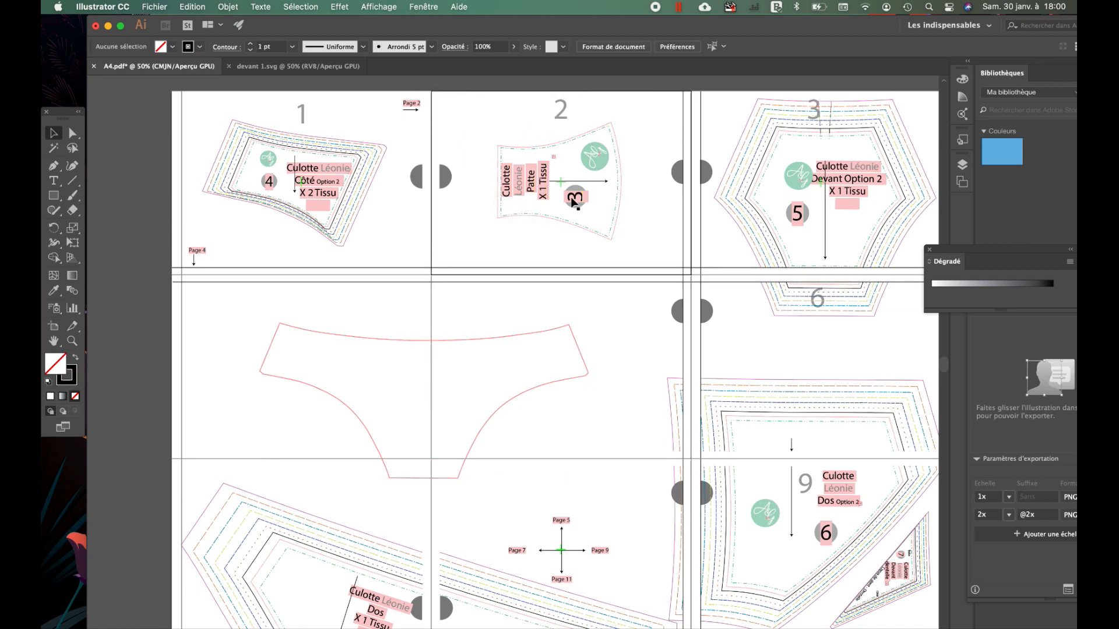
Delete the labels, logo and grainline arrow inside the Patte piece on page 2, keeping only its single outline.
click(511, 170)
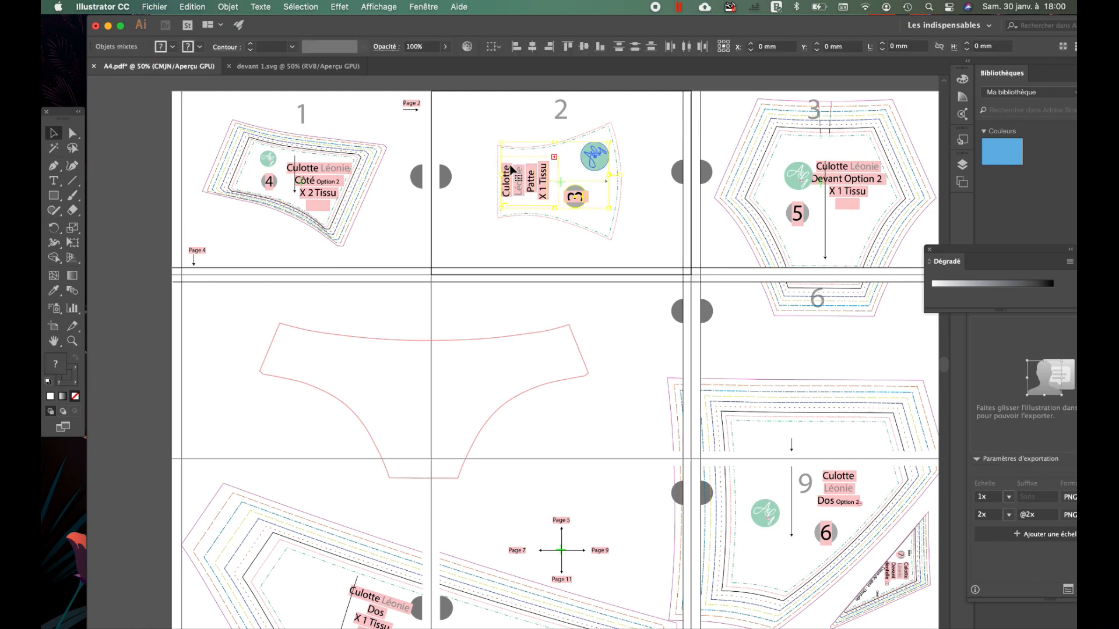
key(Delete)
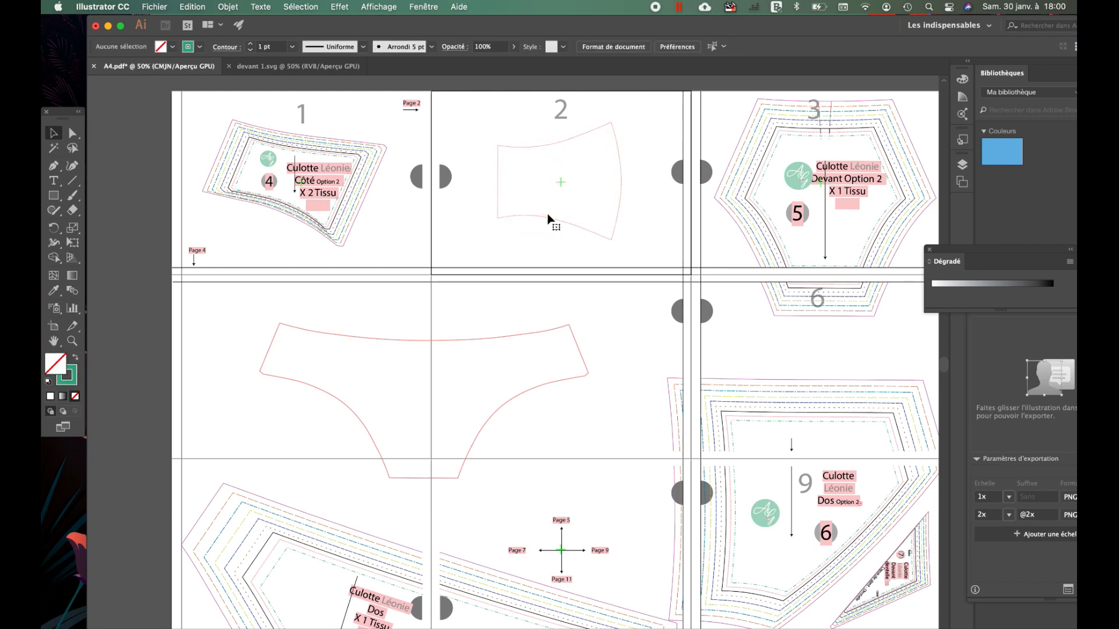
click(552, 221)
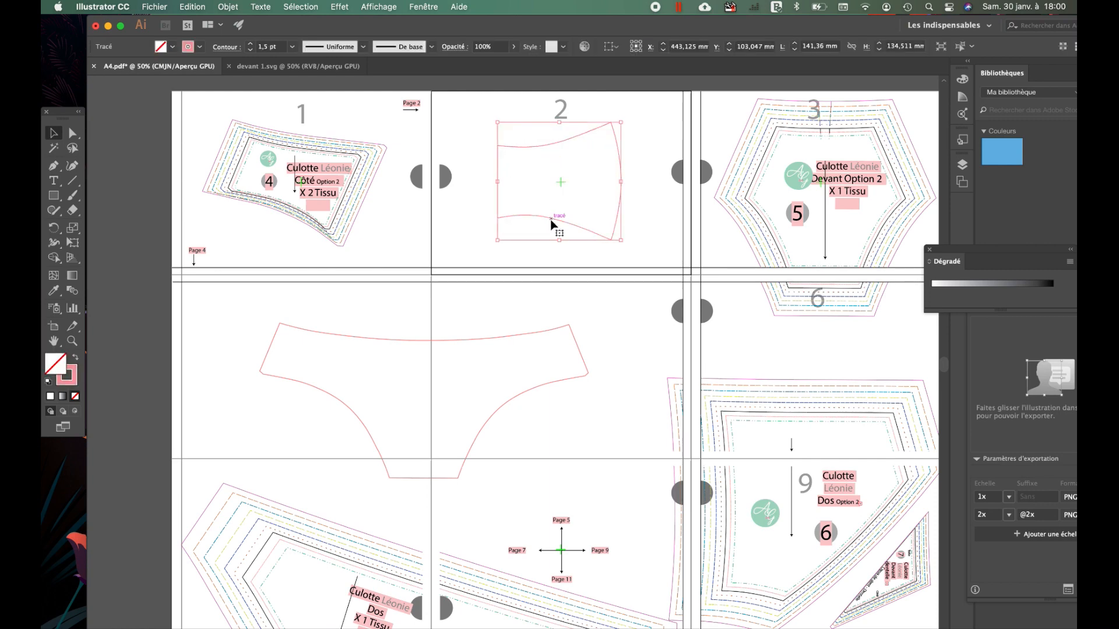
click(634, 229)
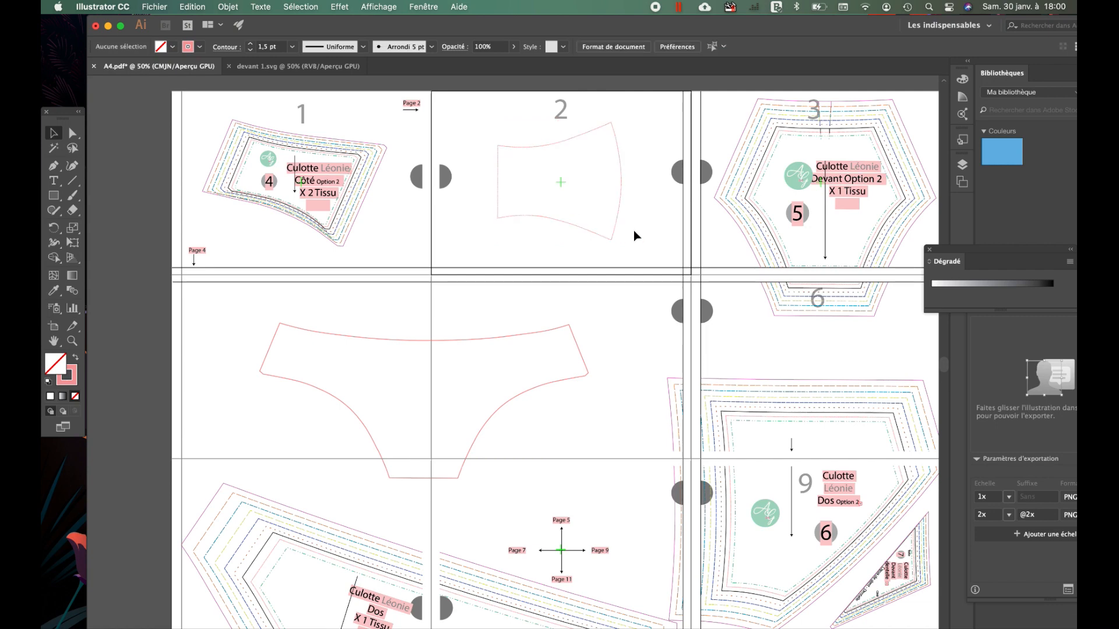
scroll(608, 230, up, 3)
click(601, 250)
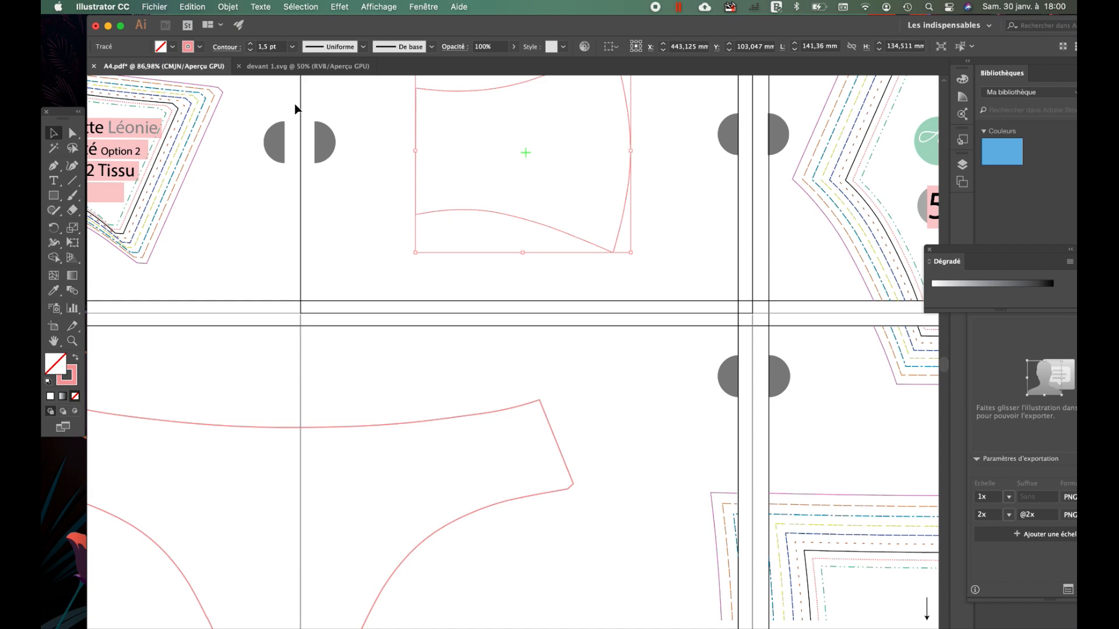
click(235, 51)
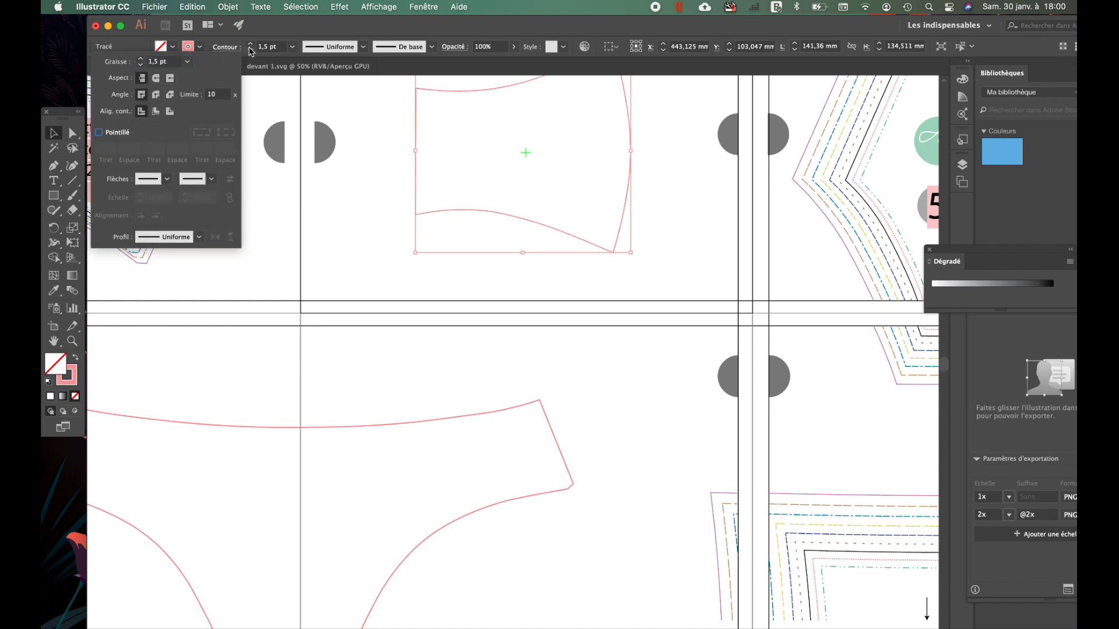
click(378, 236)
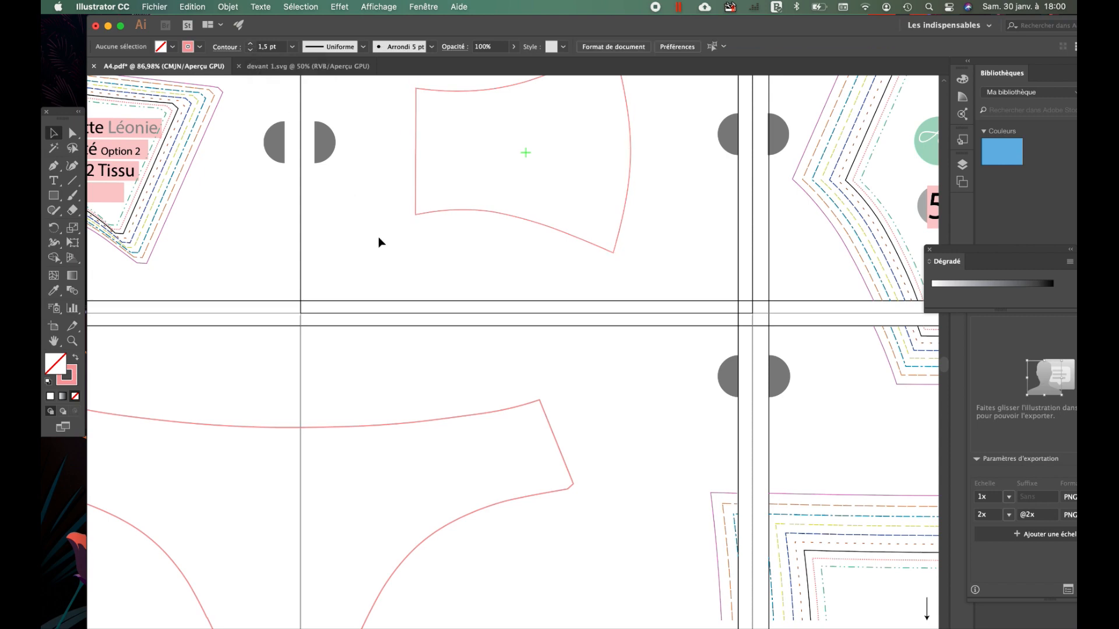
Copy the Patte outline from page 2 and paste it into a new 30 x 30 cm RGB document.
click(517, 218)
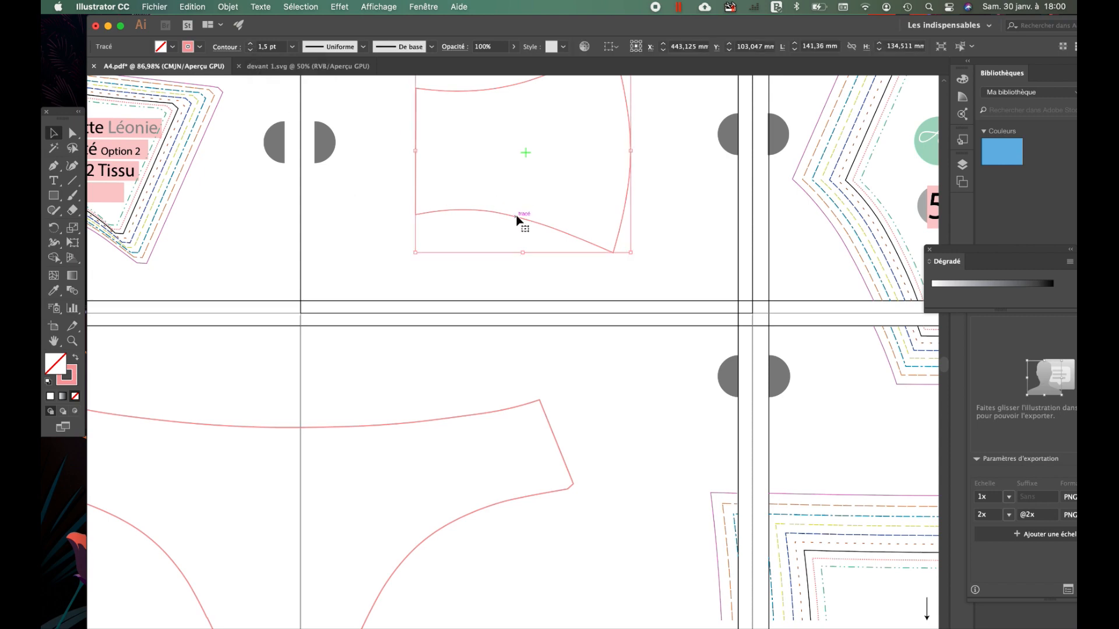
key(a)
click(517, 218)
click(155, 7)
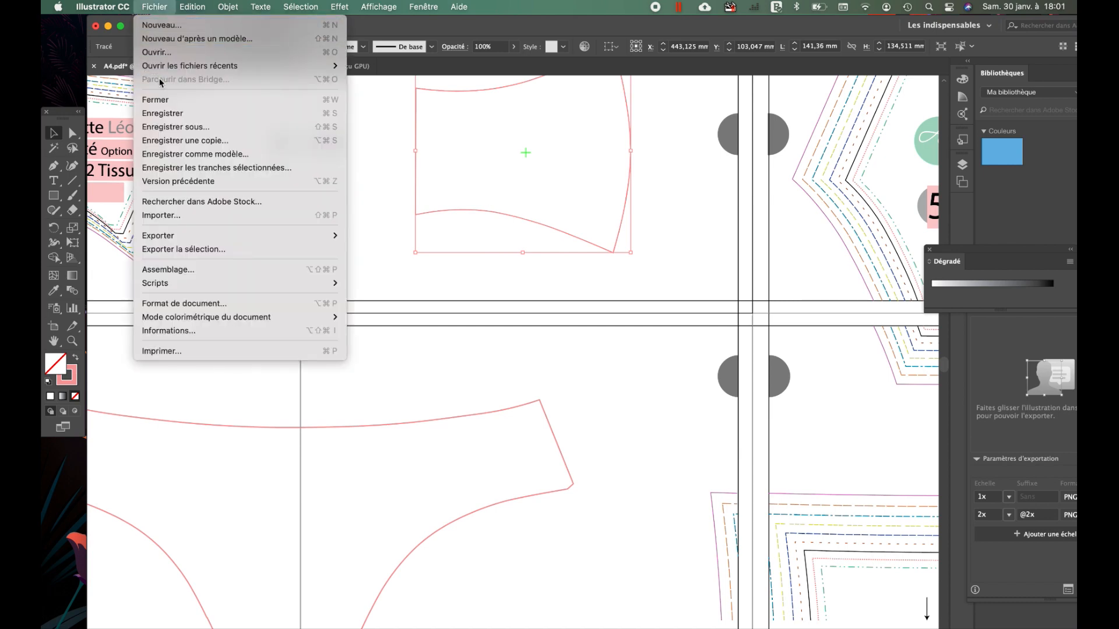
click(158, 27)
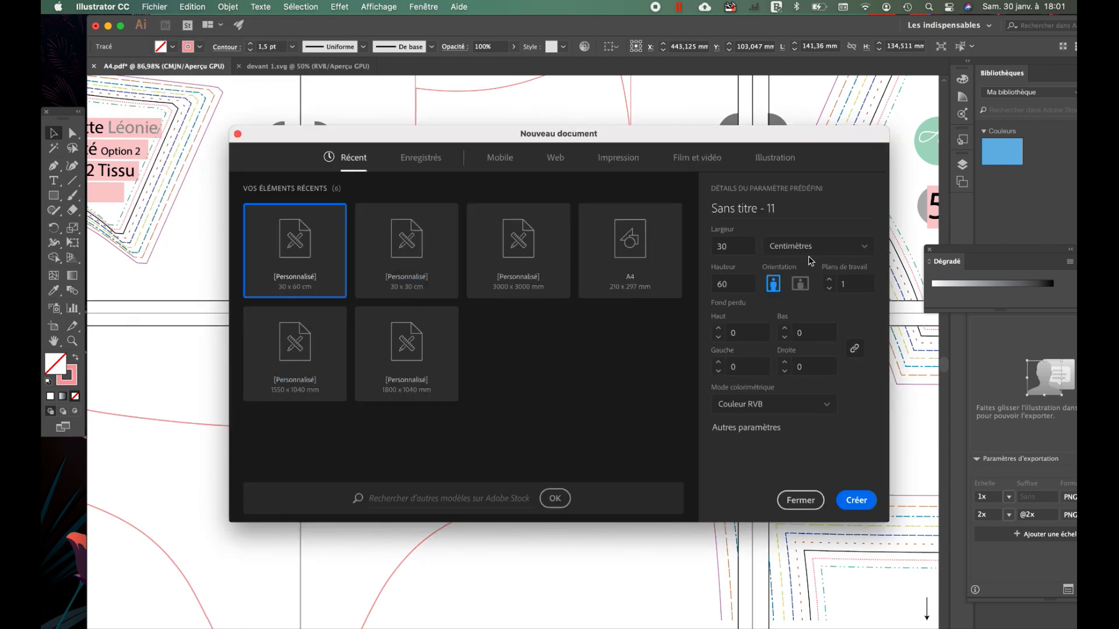
click(432, 260)
click(857, 501)
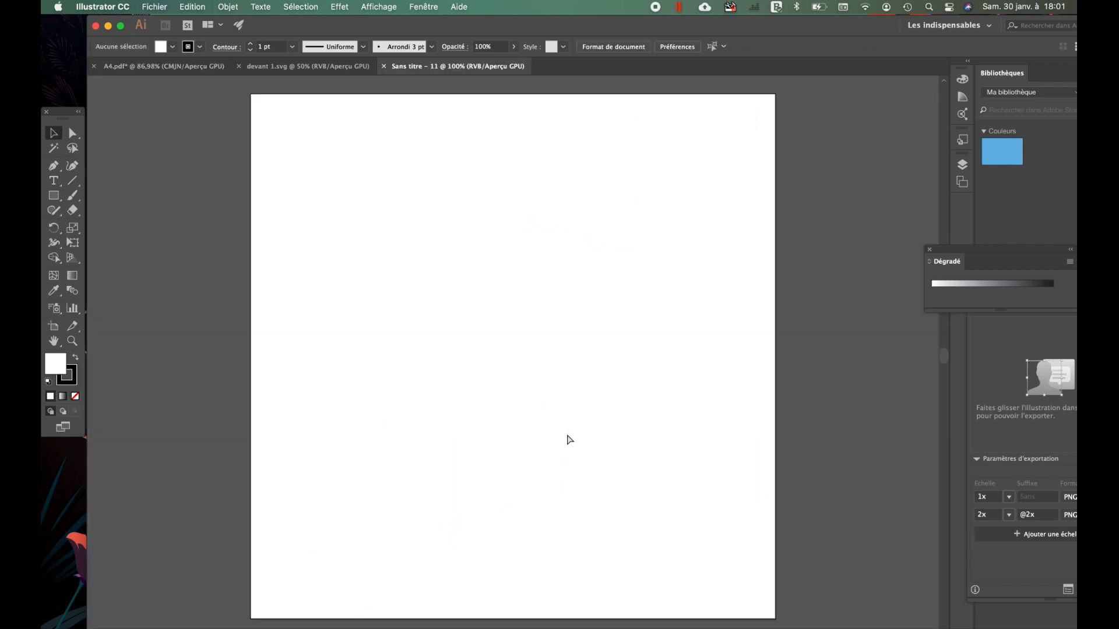
key(super+v)
click(757, 543)
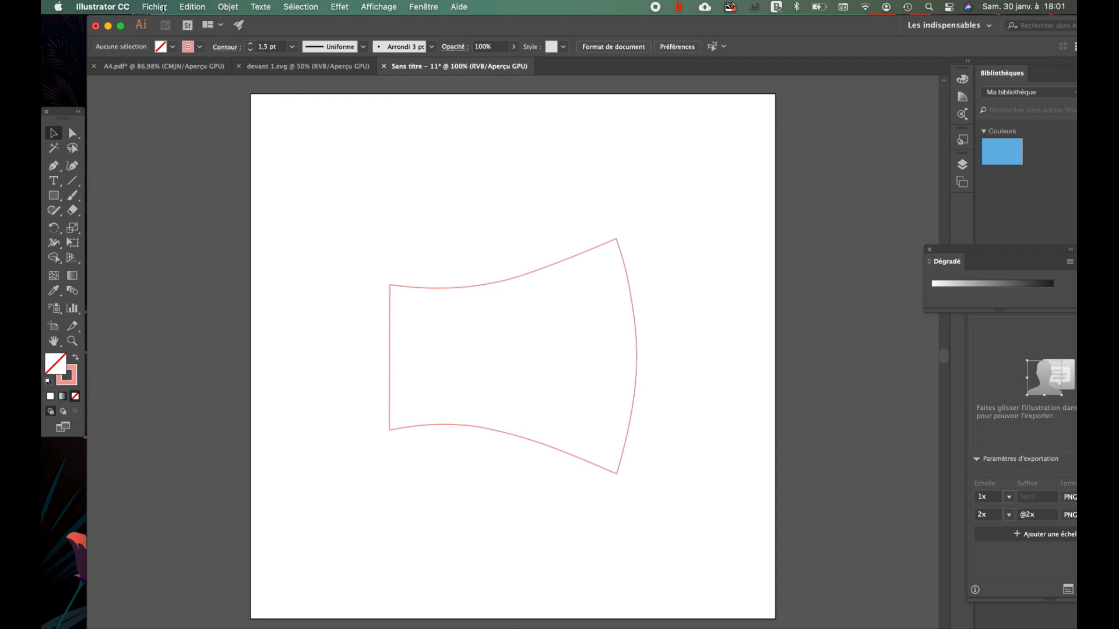
Save the new document in SVG format as fond.svg in the Culotte Léonie folder, replacing the existing file.
click(163, 7)
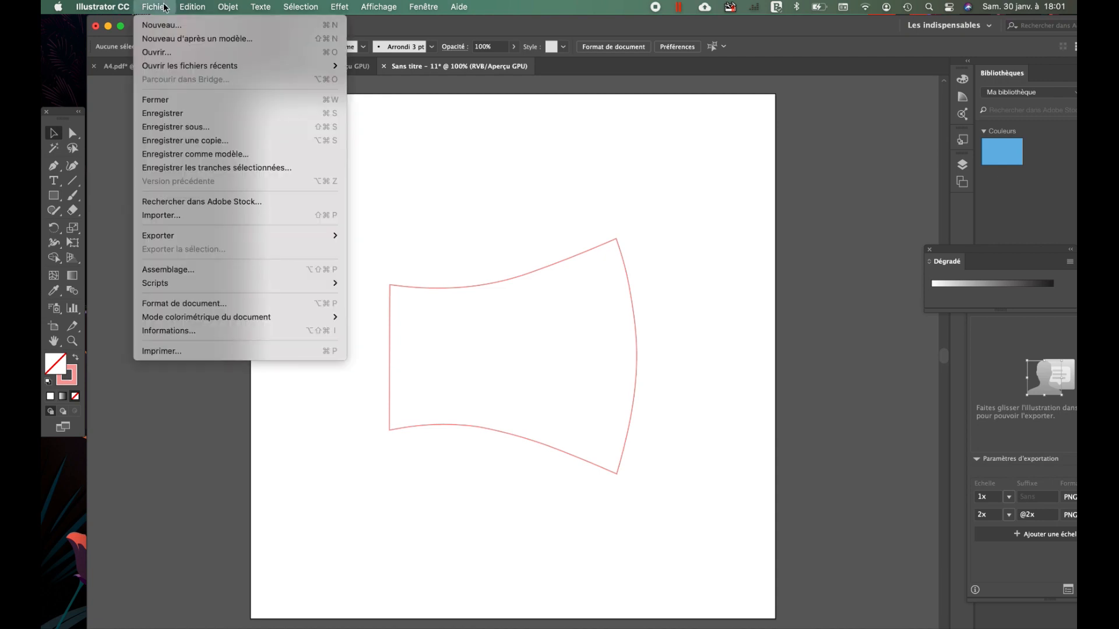
click(170, 127)
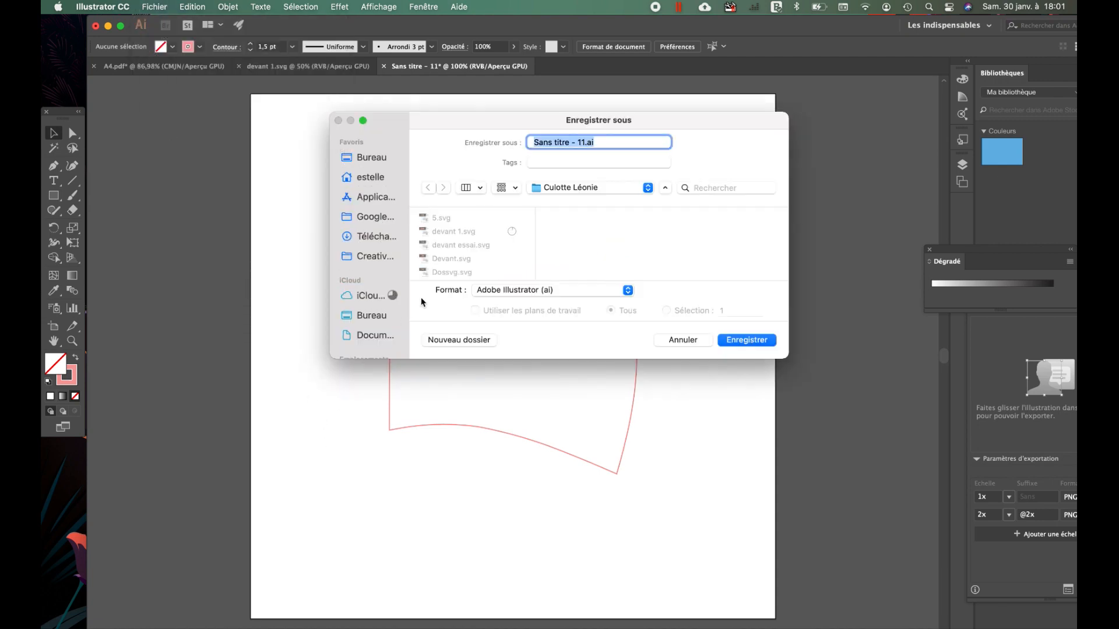
click(572, 291)
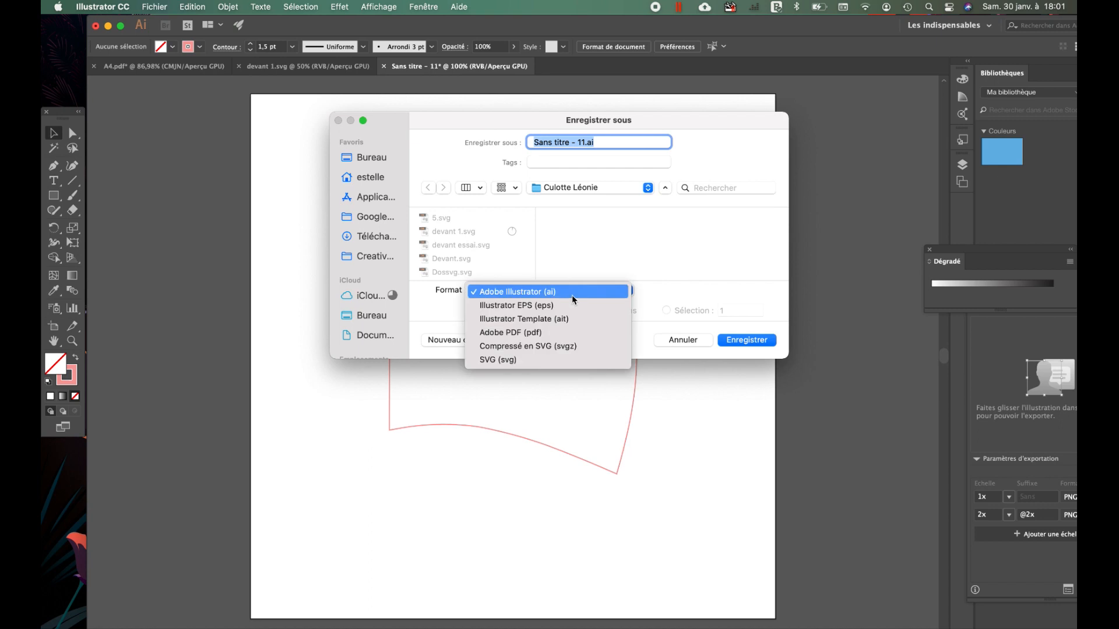
click(551, 360)
text(fond.svg)
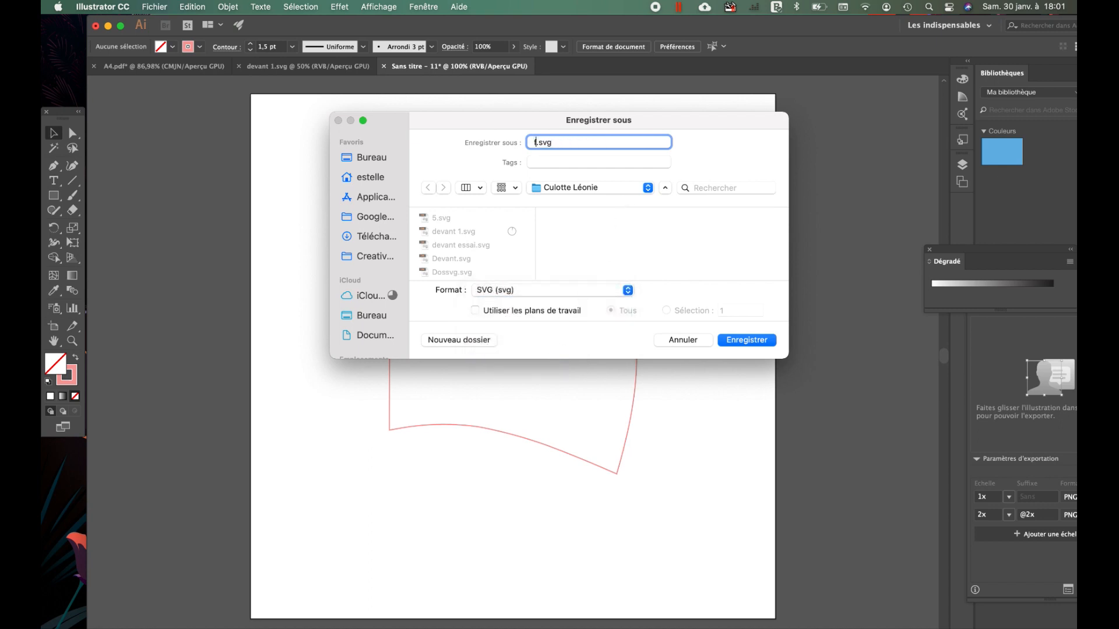
click(751, 344)
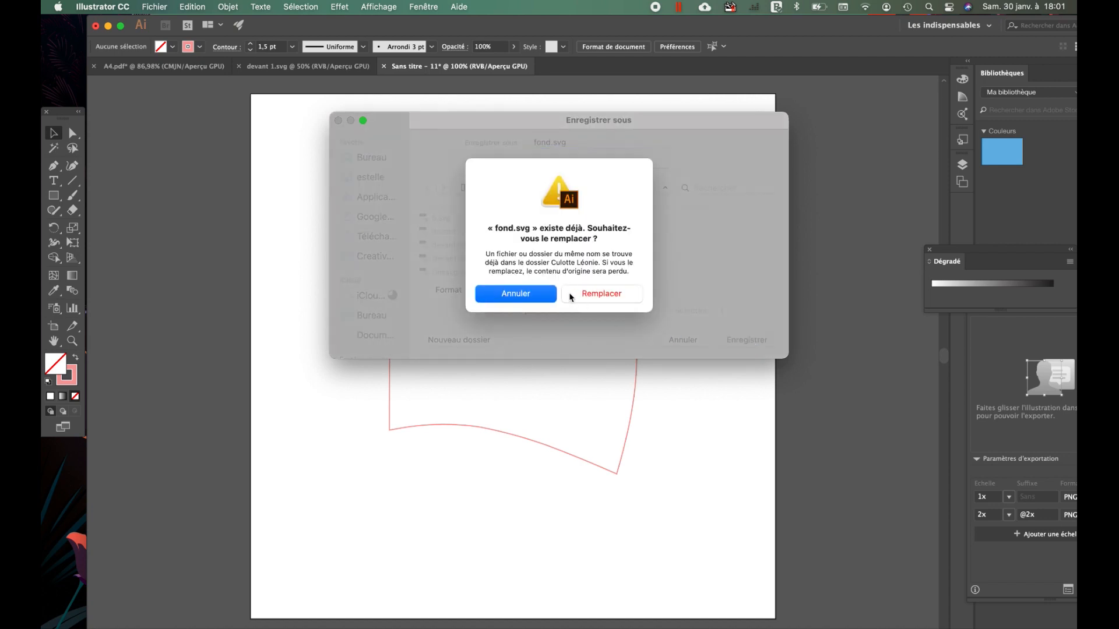
click(594, 296)
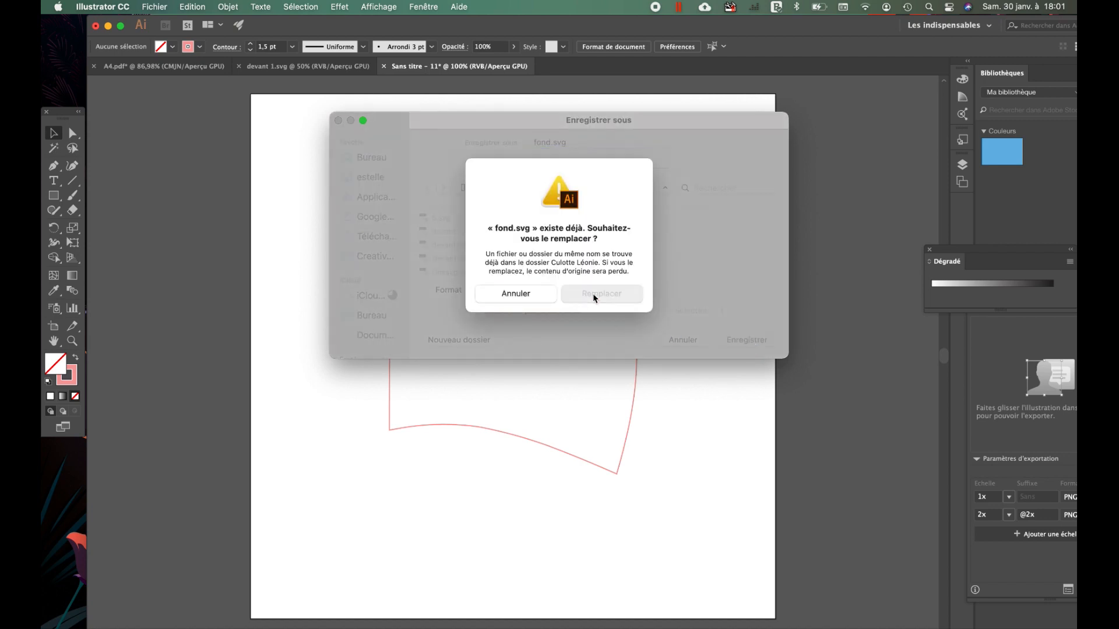
click(759, 412)
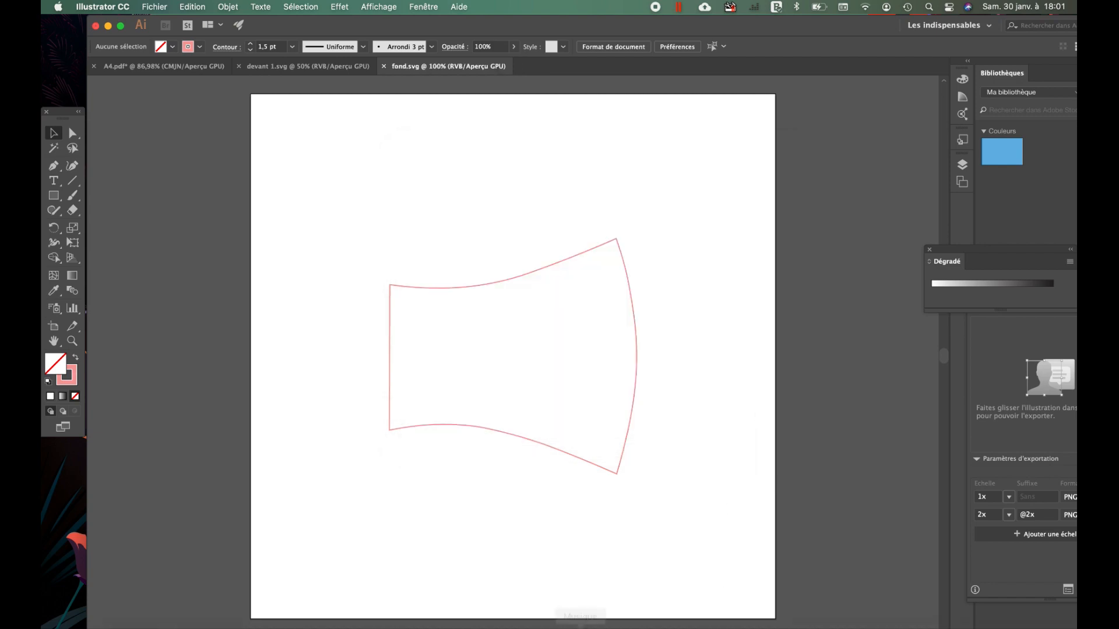
Switch to Cricut Design Space, upload fond.svg as an image named fond, and insert it on the canvas.
click(563, 618)
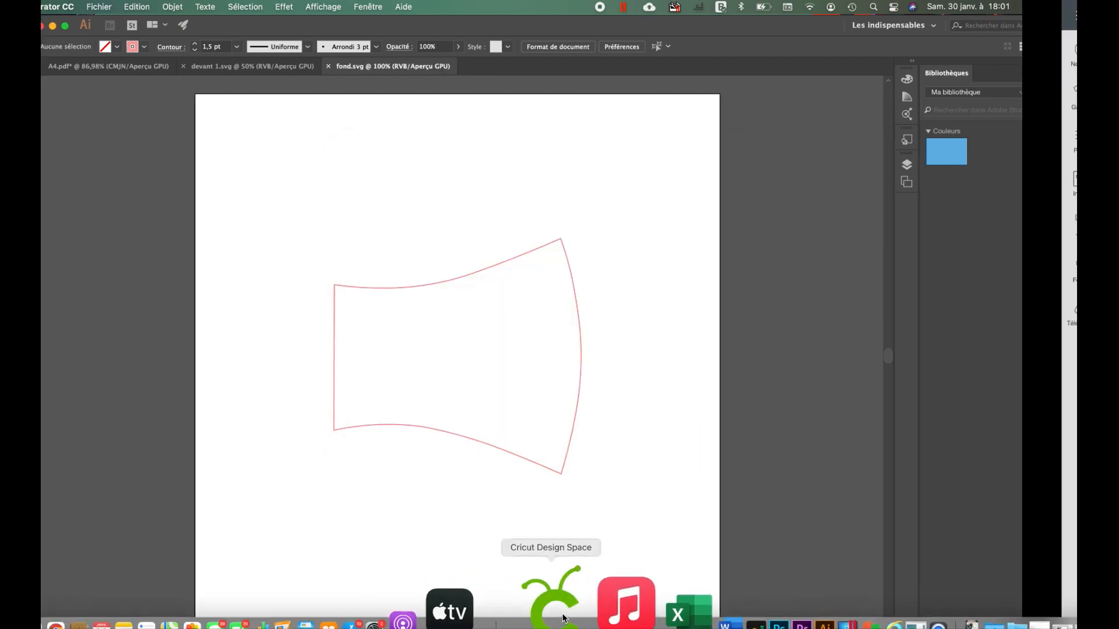
click(656, 406)
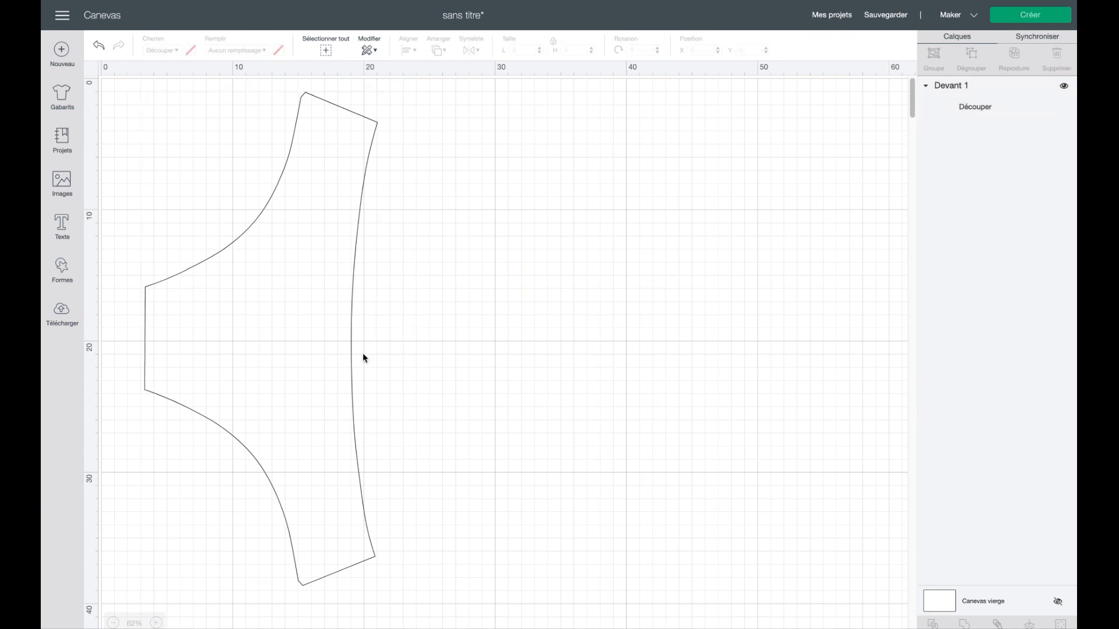
click(79, 318)
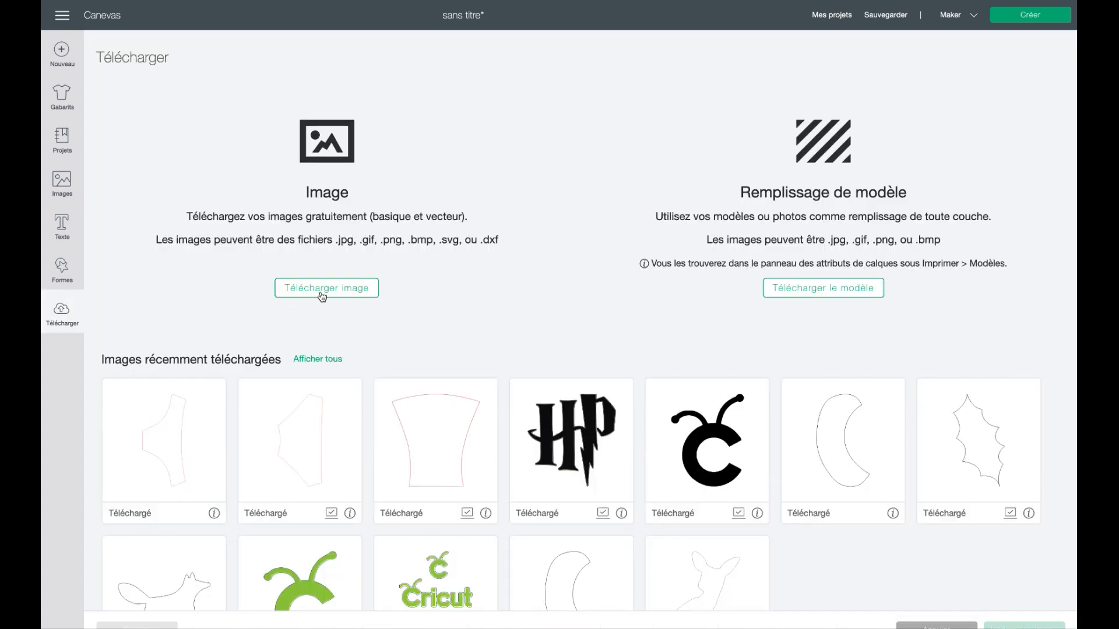
click(322, 295)
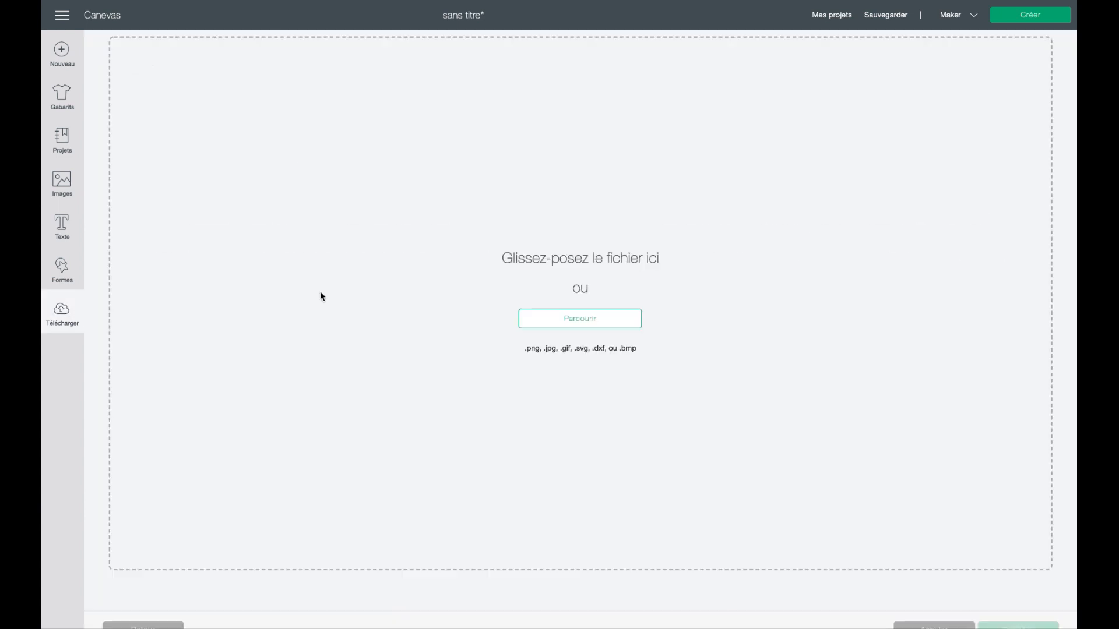
click(557, 324)
click(473, 266)
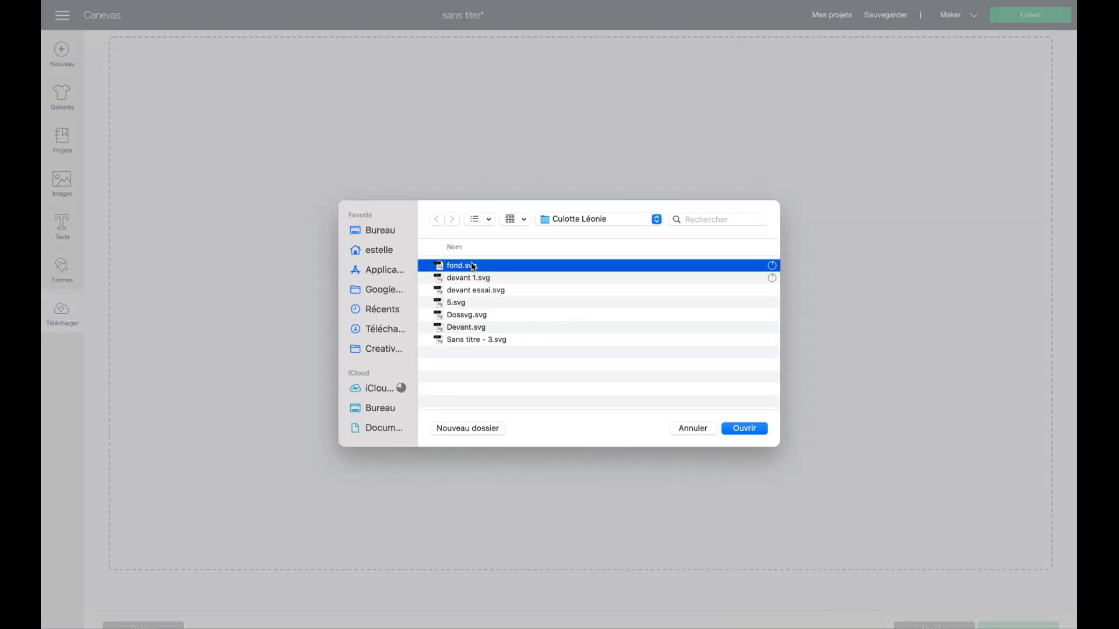
click(755, 436)
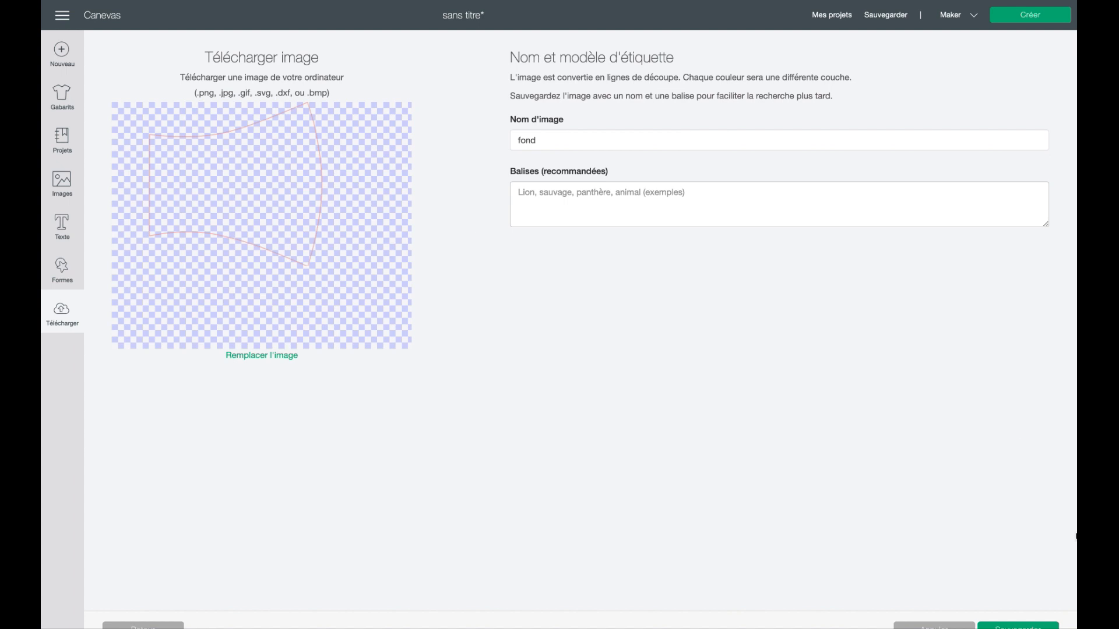
click(1016, 625)
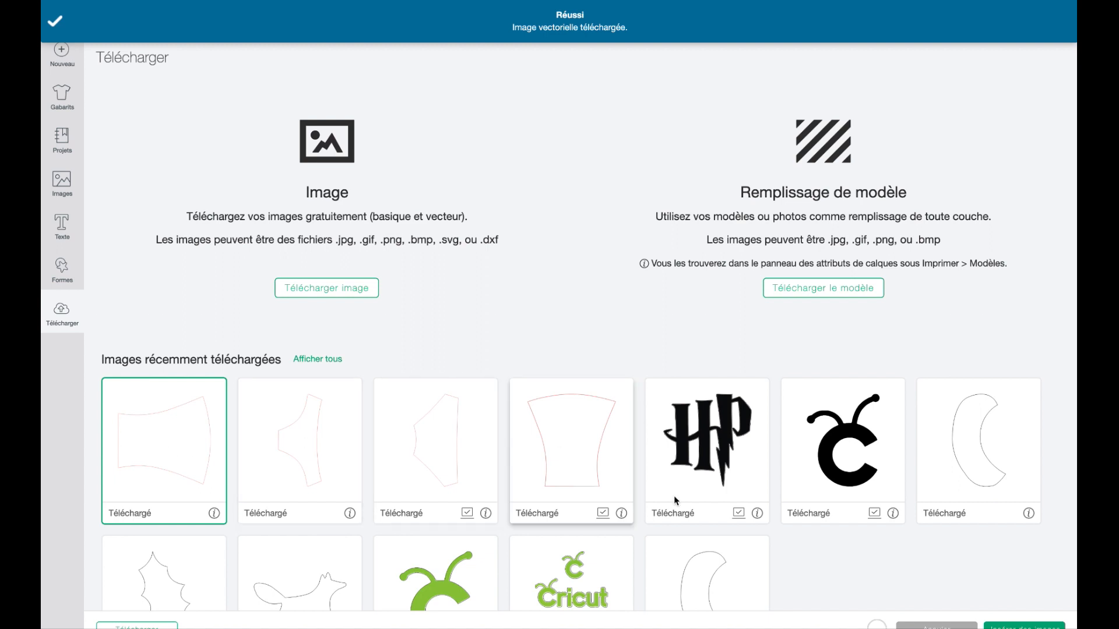
click(1048, 625)
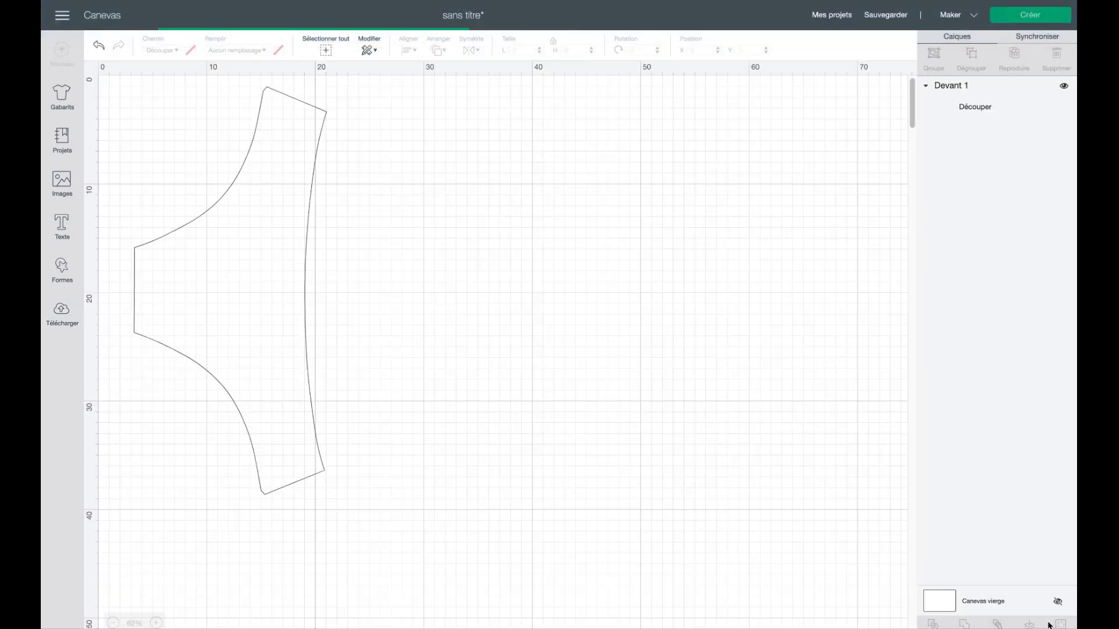
Arrange the pieces compactly, with Fond near the canvas origin and Devant 1 beside it at about X 8.1 and Y 4.0 cm.
drag(312, 270, 481, 219)
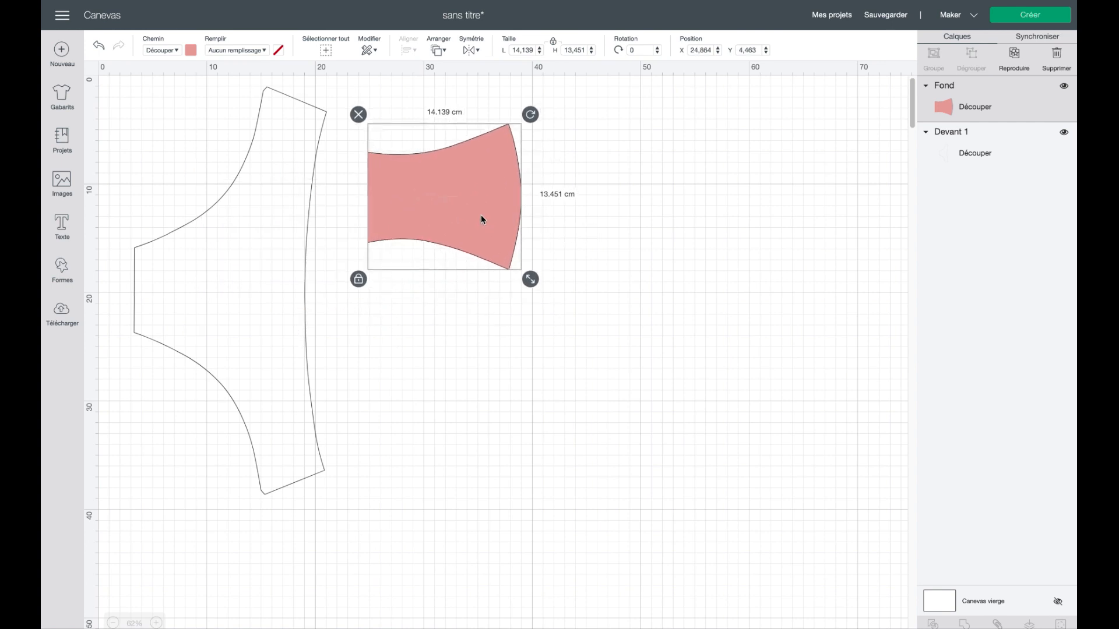
click(304, 306)
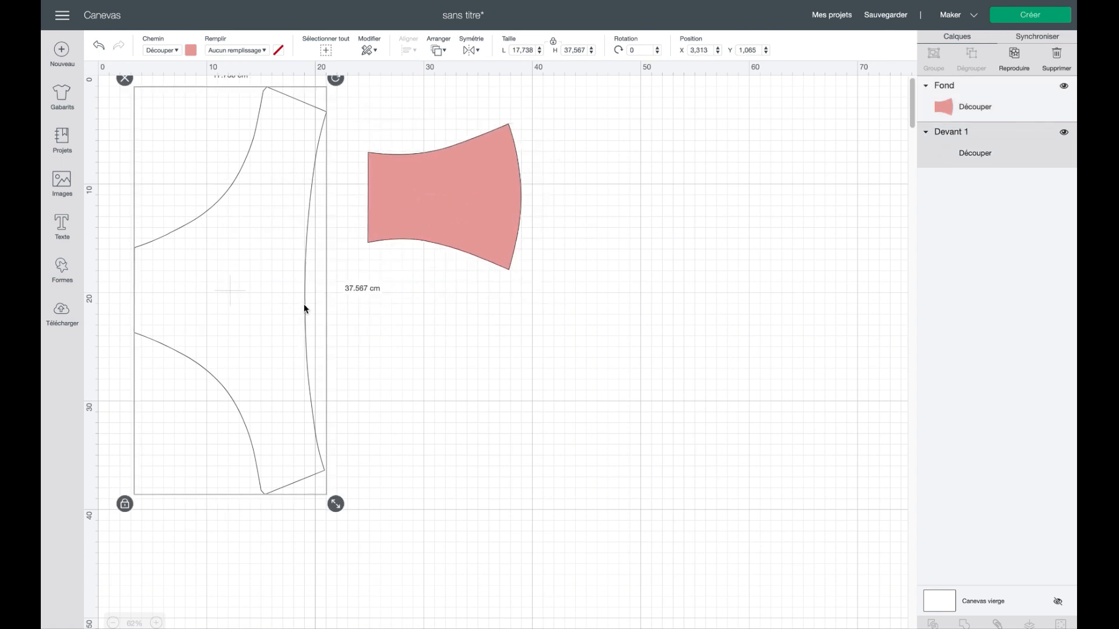
drag(450, 227, 444, 258)
drag(304, 244, 326, 273)
drag(438, 250, 189, 174)
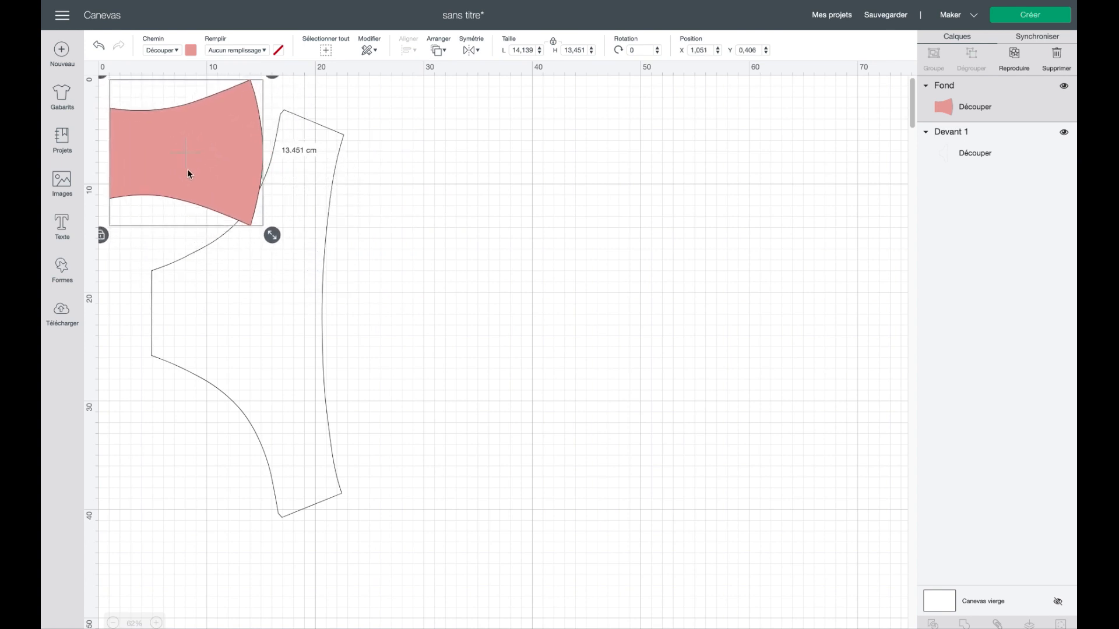
drag(321, 293, 382, 305)
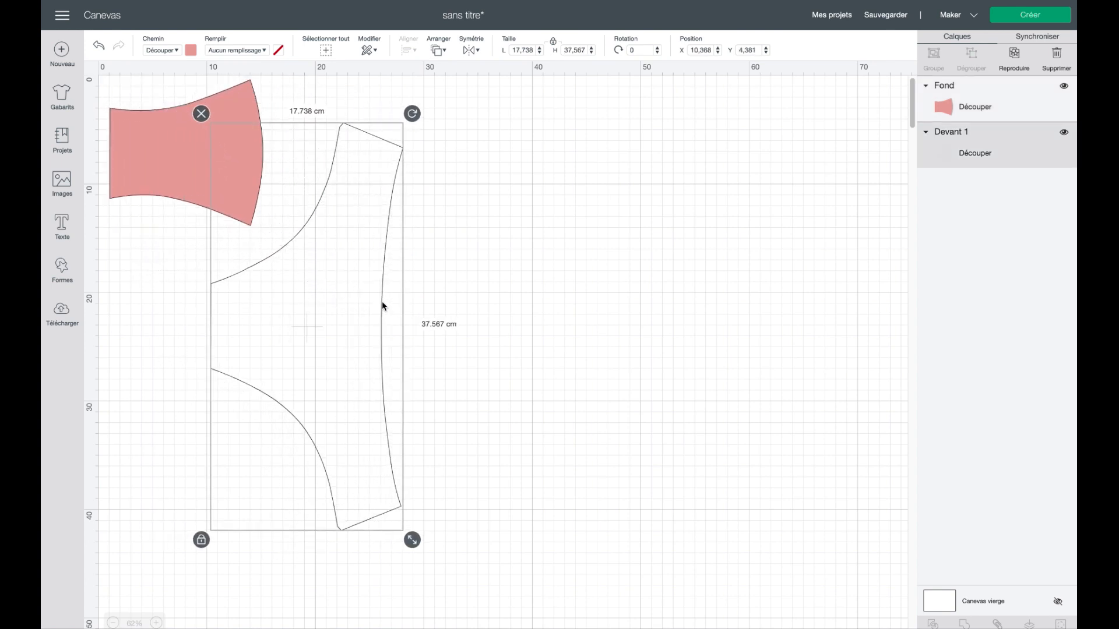
mouse_move(141, 129)
mouse_down()
mouse_move(172, 133)
mouse_move(149, 145)
mouse_up()
drag(382, 303, 357, 301)
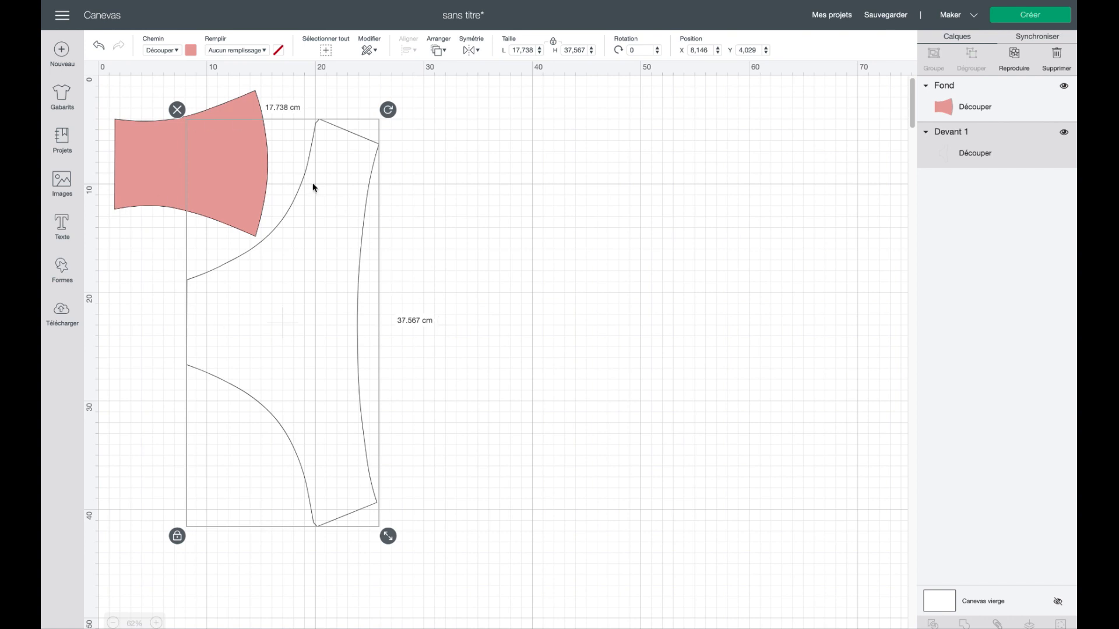
click(554, 316)
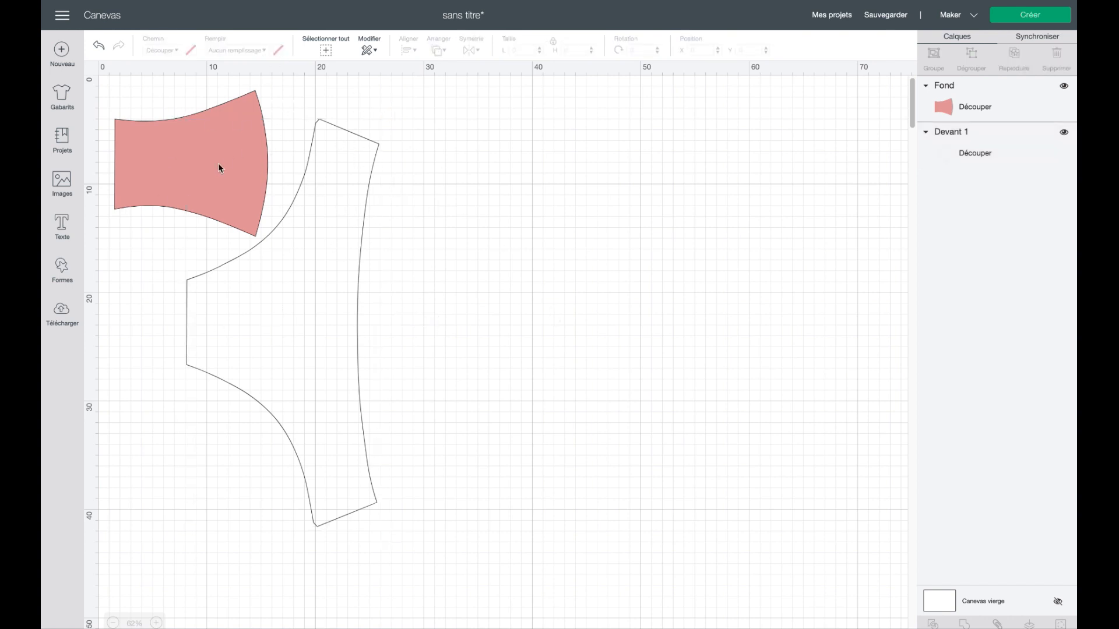
Send the project to the cutting preview and check how both pieces are laid out on the 30.5 x 61 cm mat.
click(1028, 17)
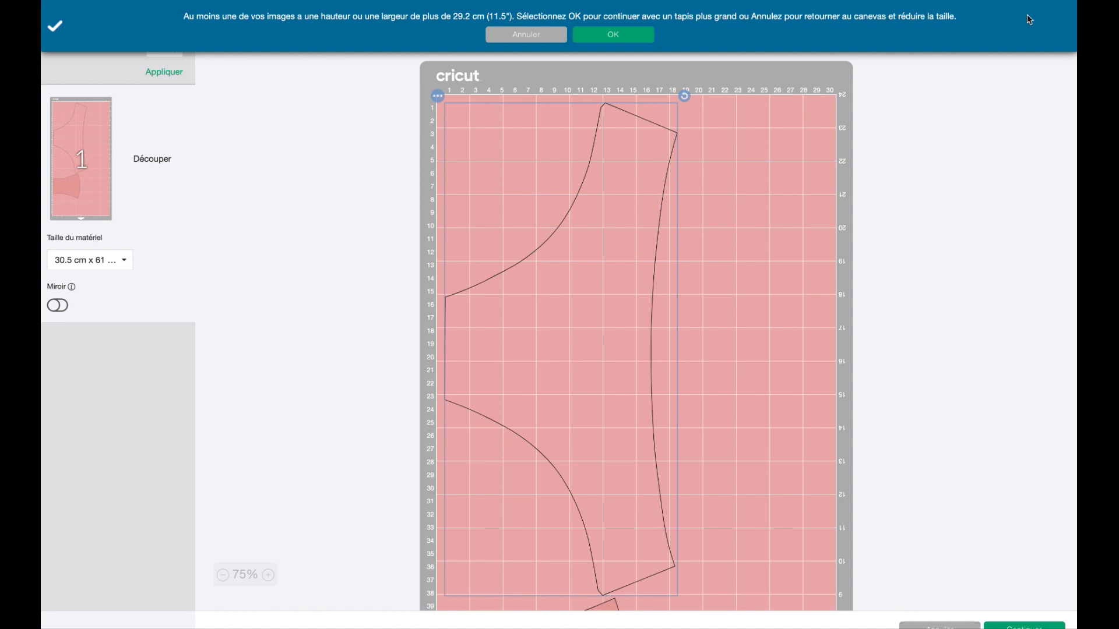
scroll(759, 295, down, 5)
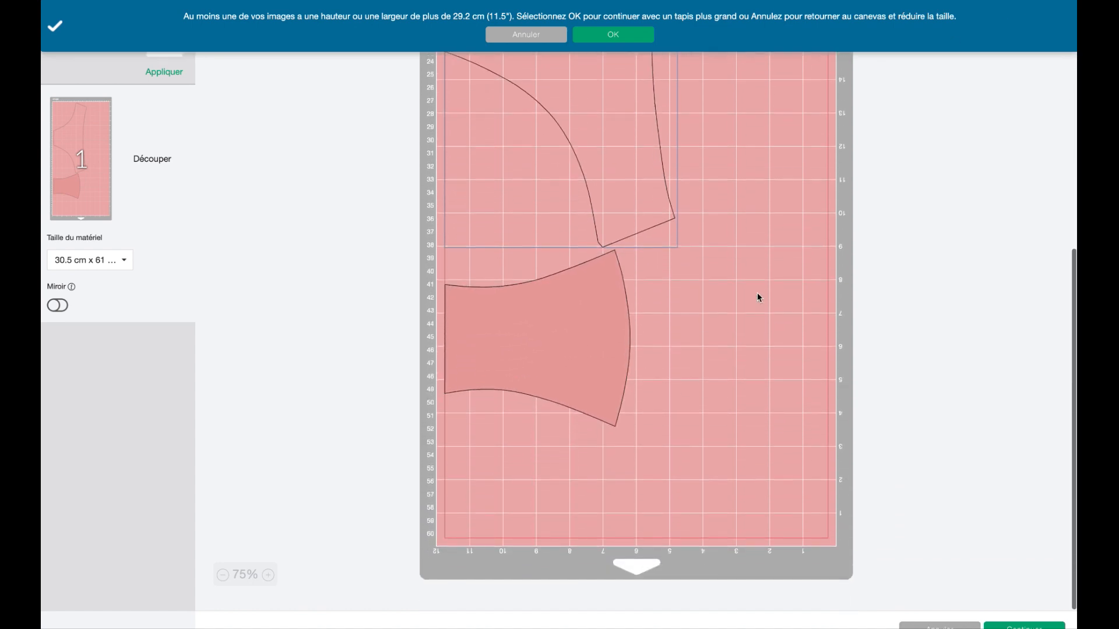
scroll(758, 295, up, 4)
scroll(757, 294, down, 2)
scroll(757, 295, up, 4)
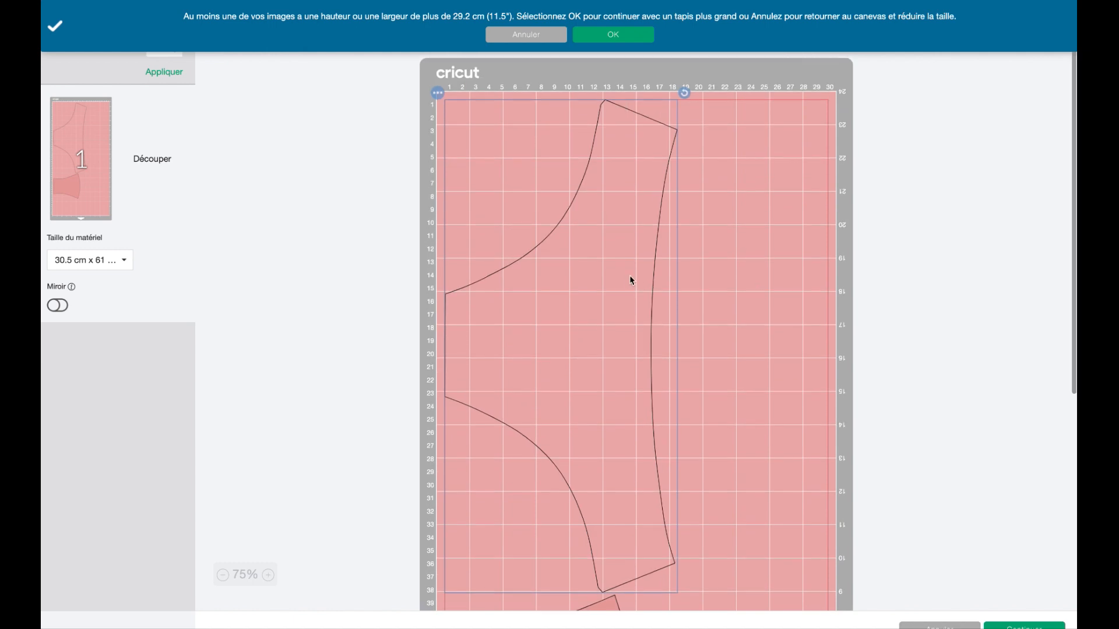
Shift the front piece about 3 cm and the Fond piece about 1 cm inward from the mat's left edge, and continue to material setup.
drag(649, 281, 693, 292)
scroll(693, 289, down, 5)
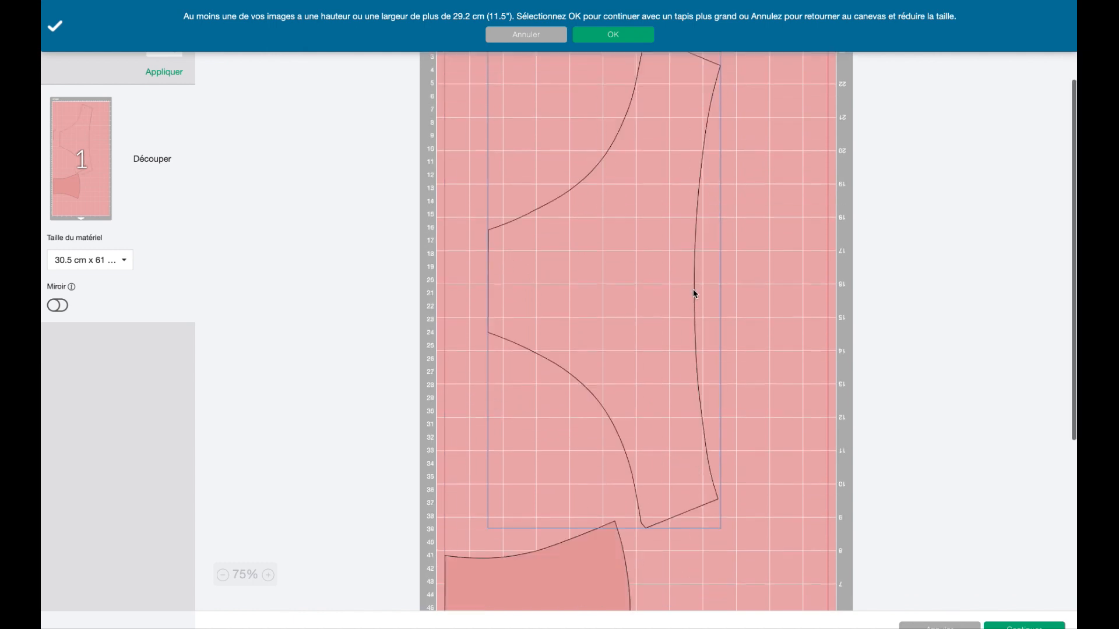
click(627, 462)
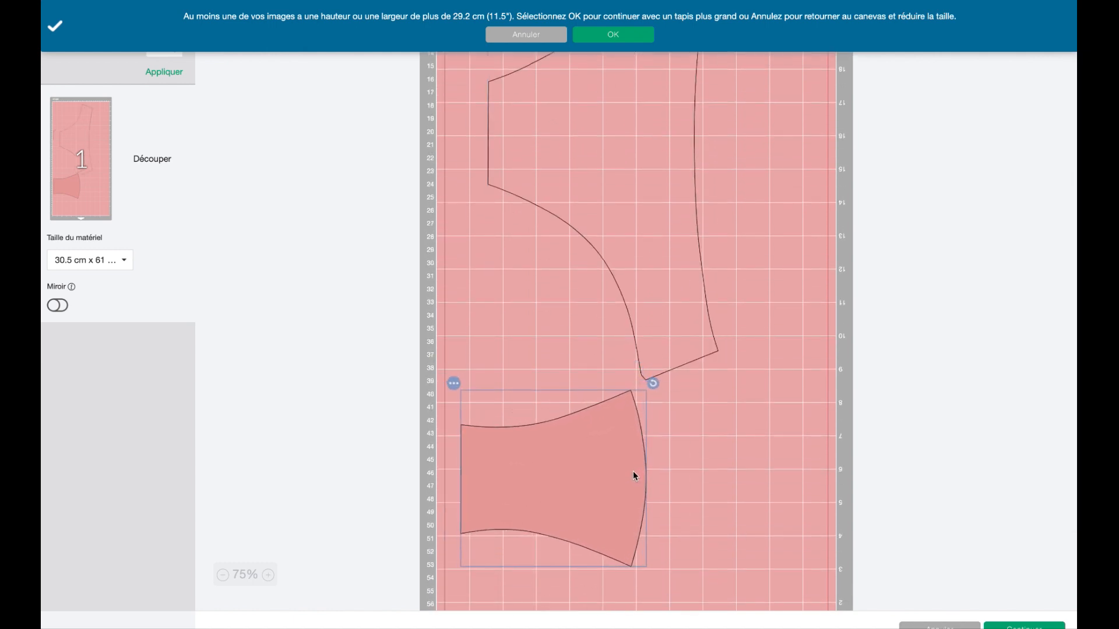
click(826, 439)
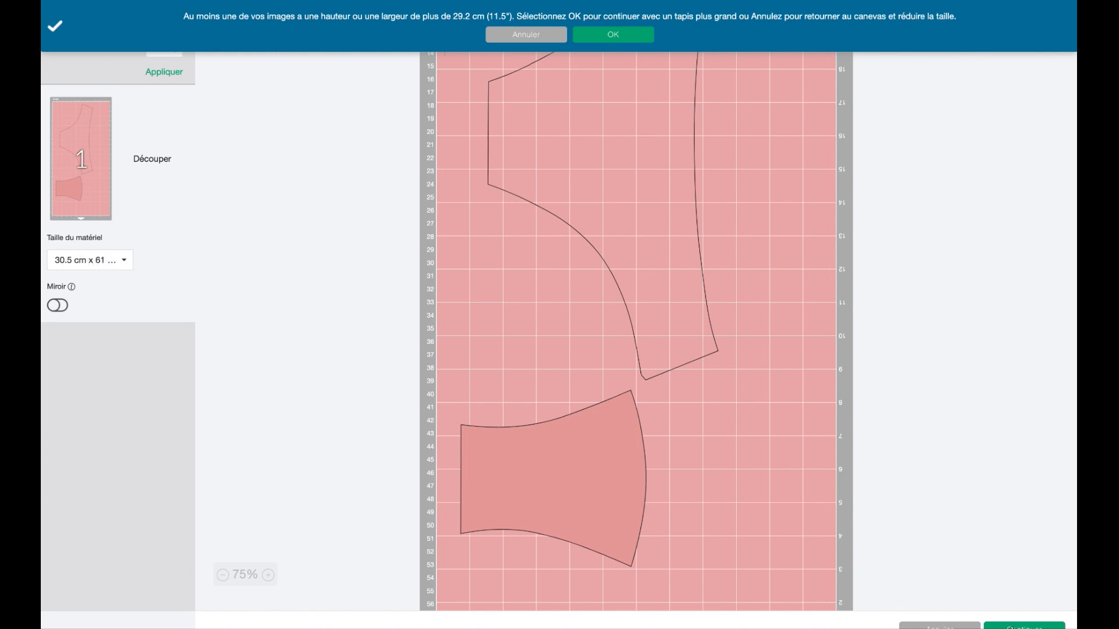
click(1012, 627)
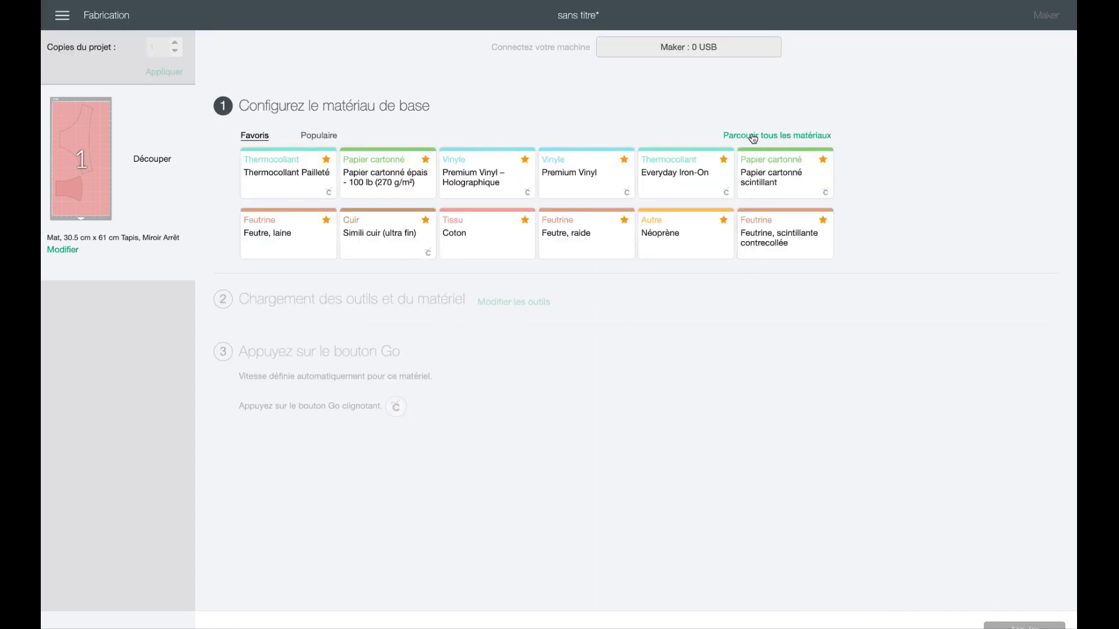
Search the full list of compatible materials for jersey and clear the search.
click(753, 138)
click(747, 76)
text(jersey)
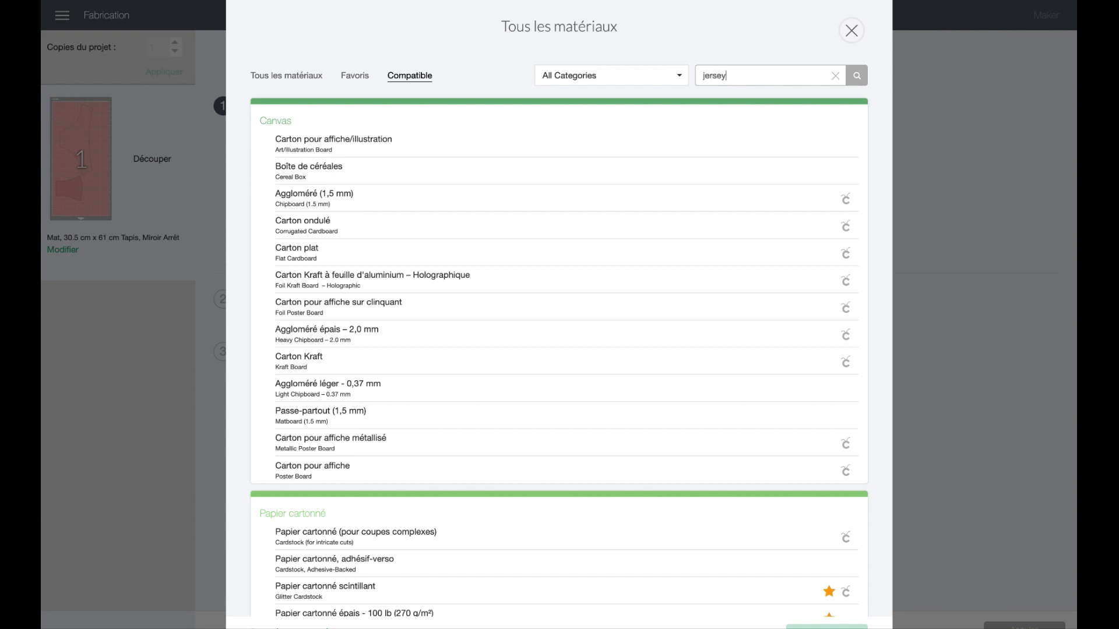
key(Return)
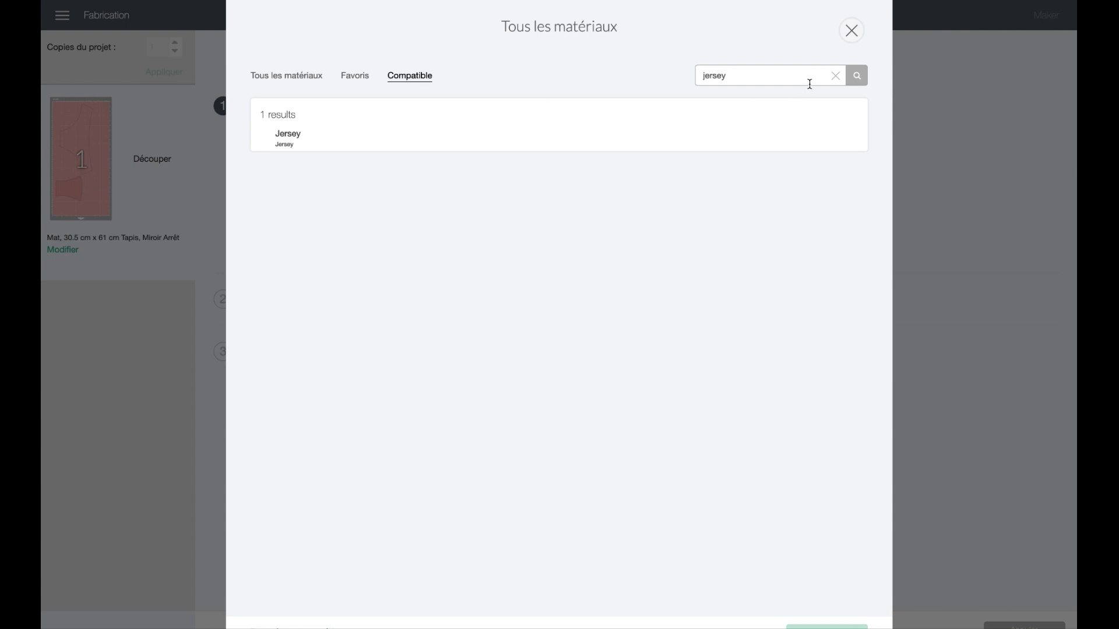
click(835, 75)
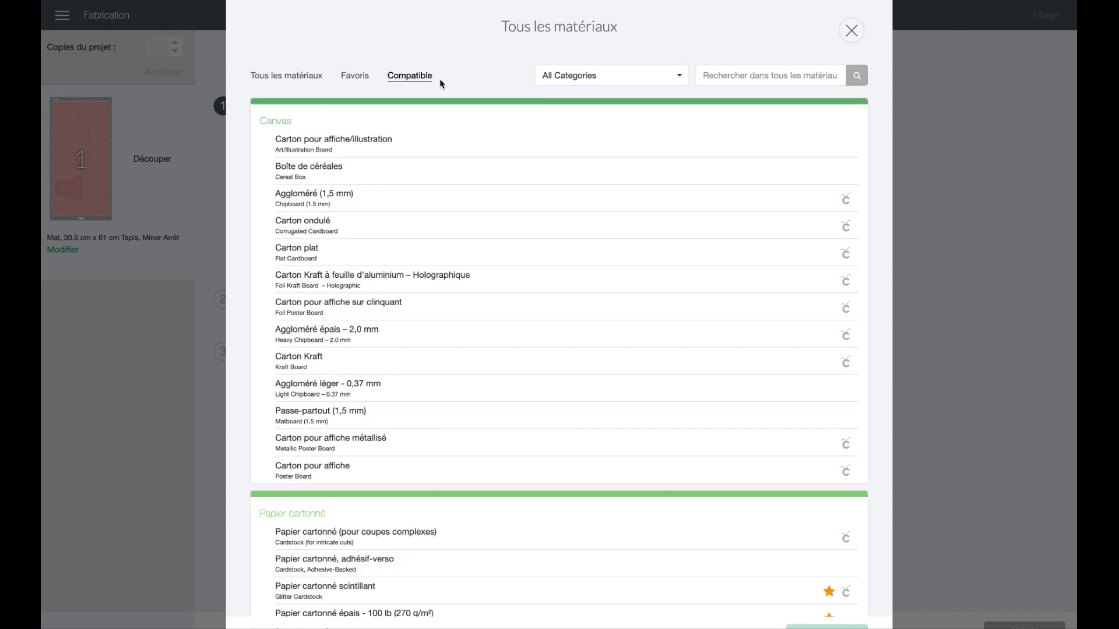
Choose the Fabric category and look through the Tissu materials available for cutting.
click(641, 77)
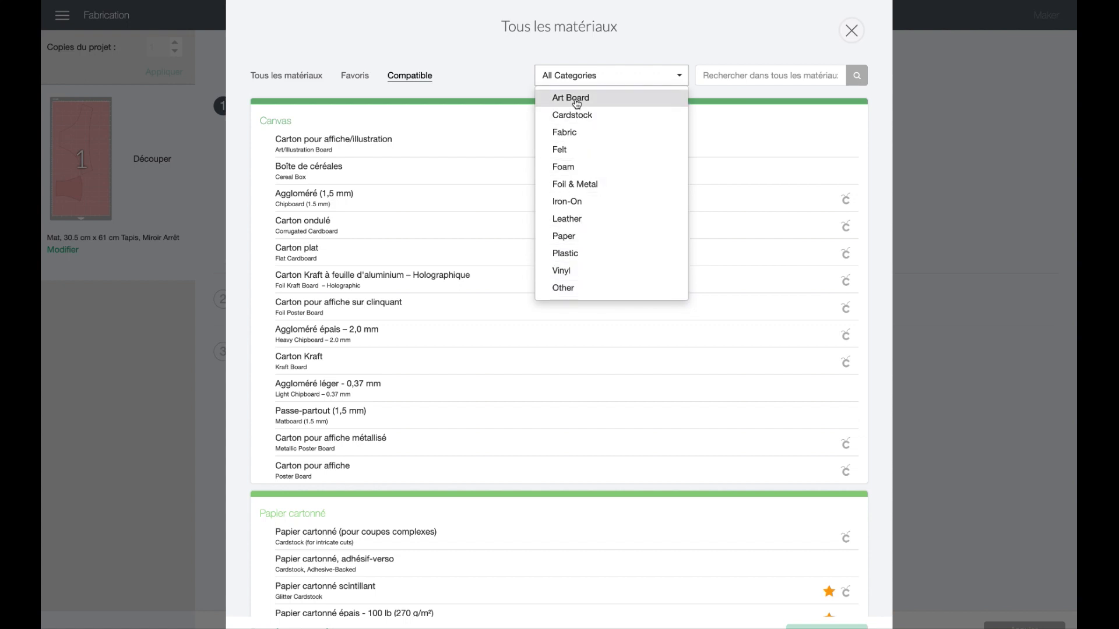
click(574, 133)
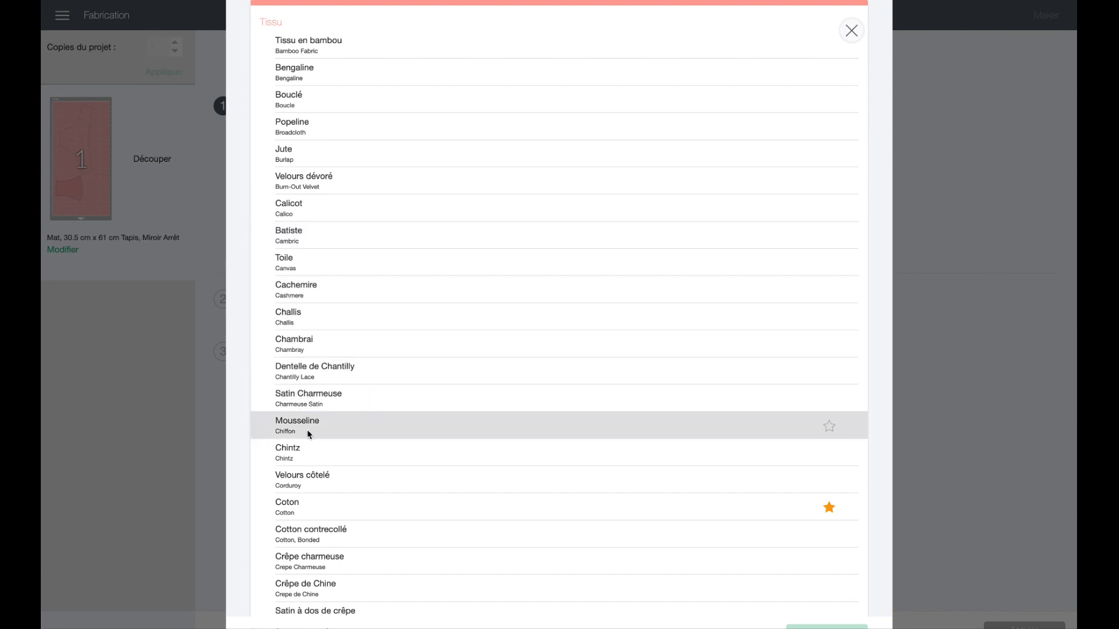
scroll(300, 497, down, 5)
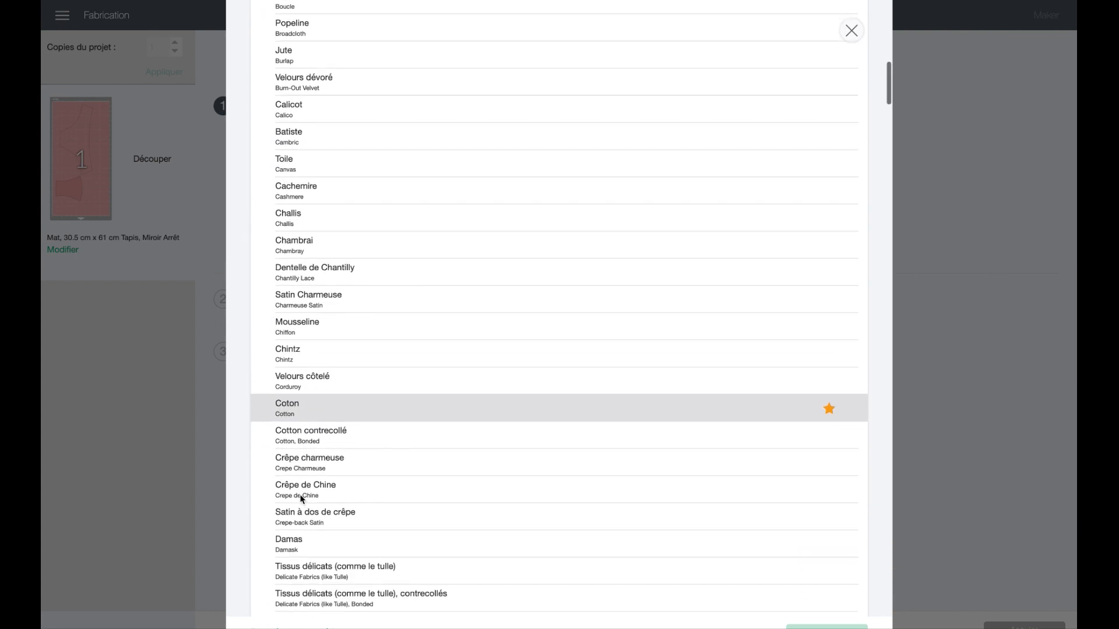
scroll(300, 495, down, 9)
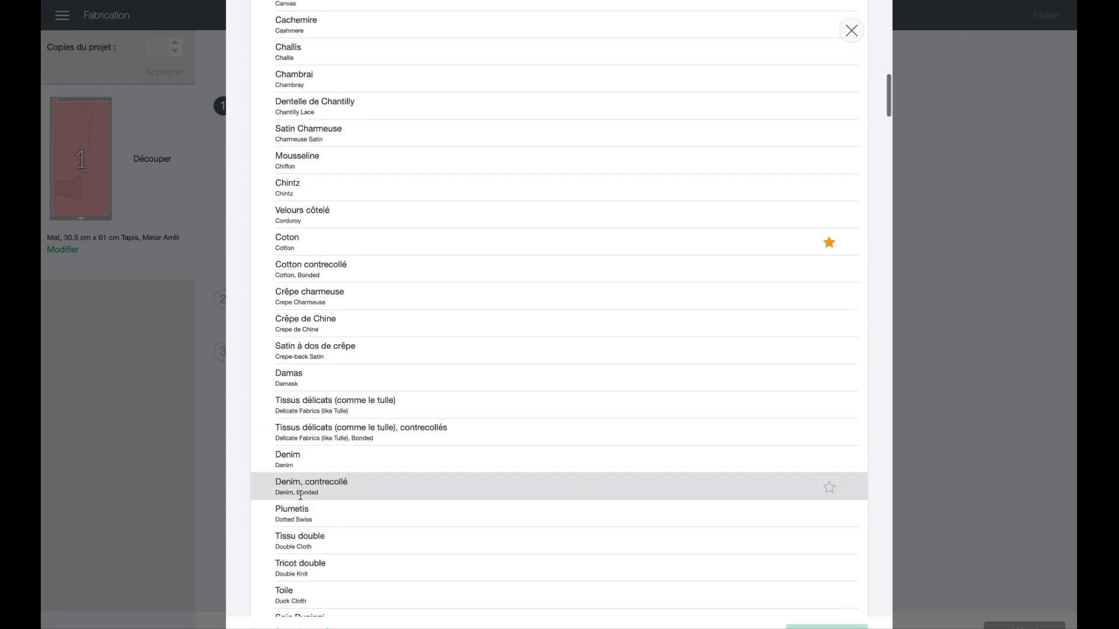
scroll(300, 496, down, 3)
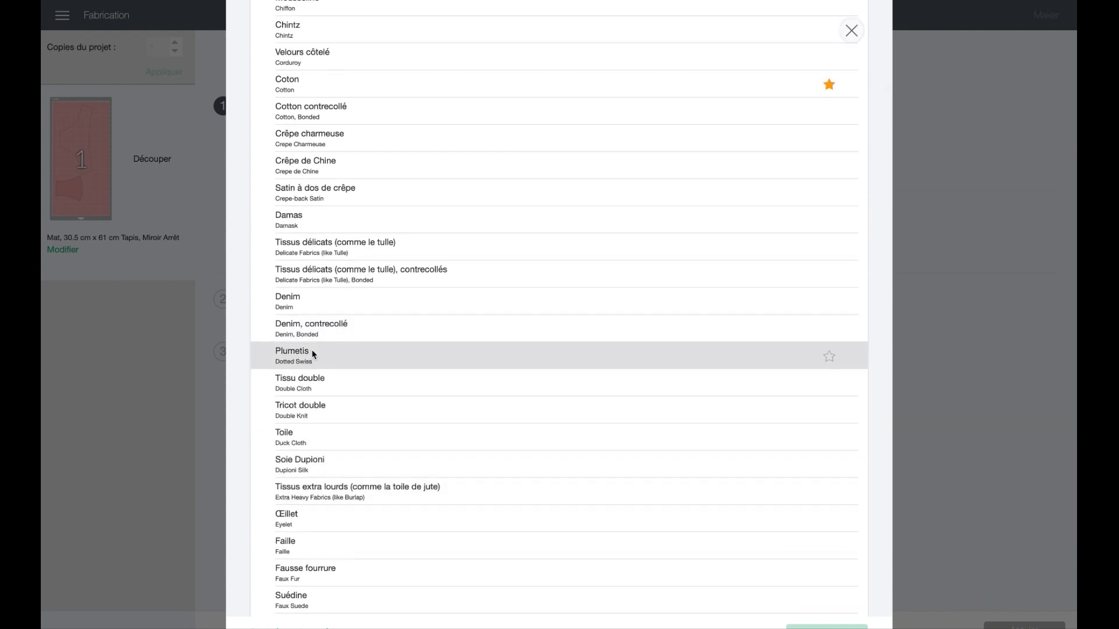
scroll(312, 354, down, 3)
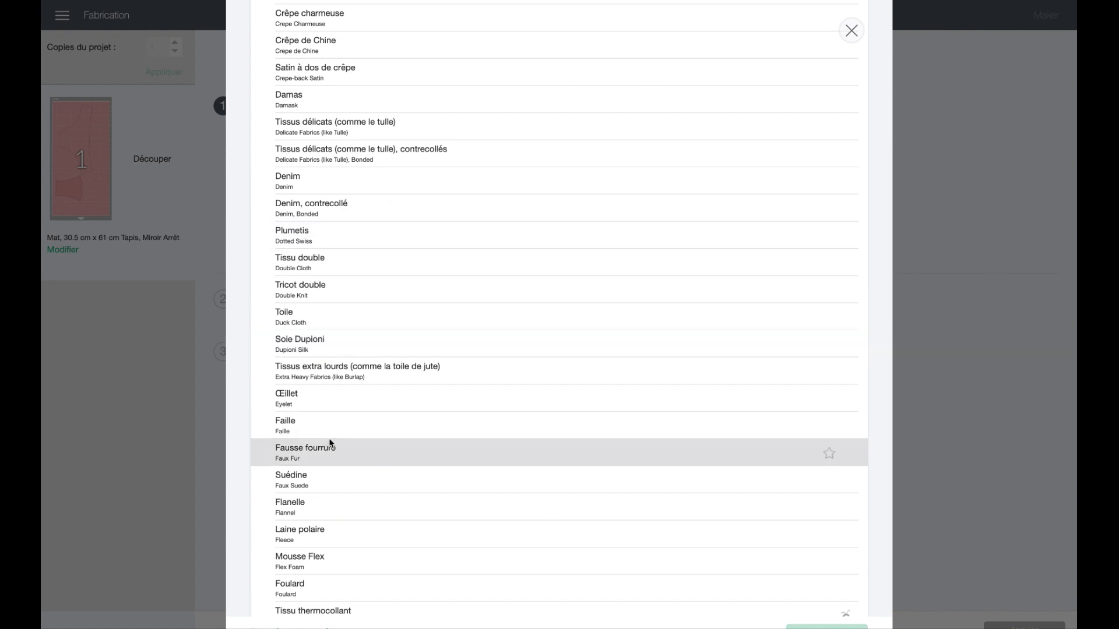
scroll(330, 442, down, 2)
scroll(329, 442, down, 6)
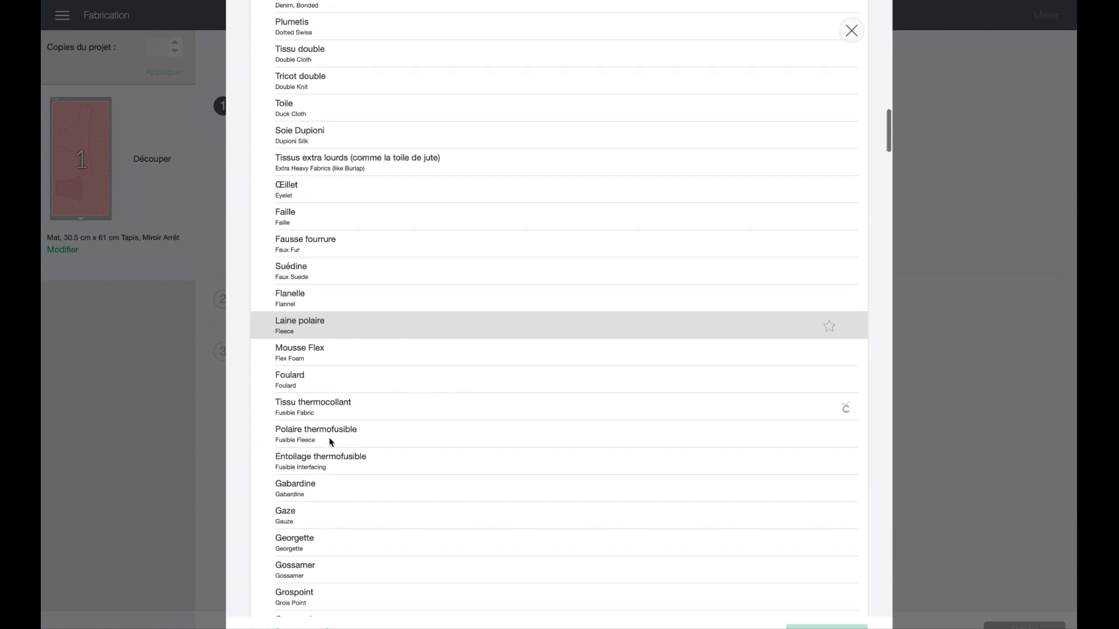
scroll(329, 441, down, 1)
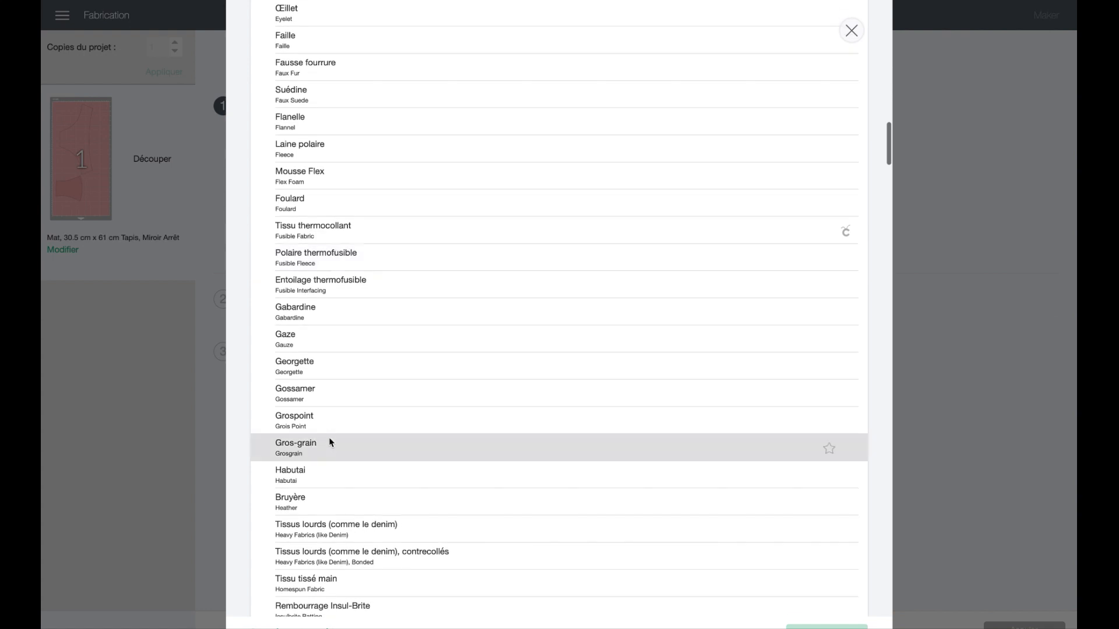
scroll(323, 363, down, 5)
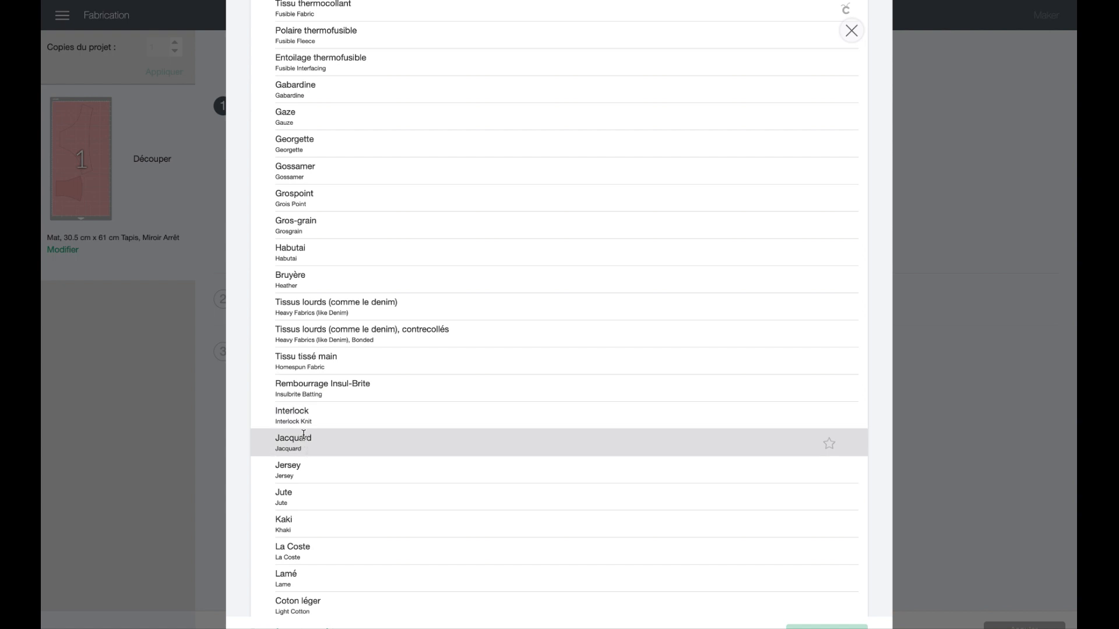
scroll(309, 544, down, 3)
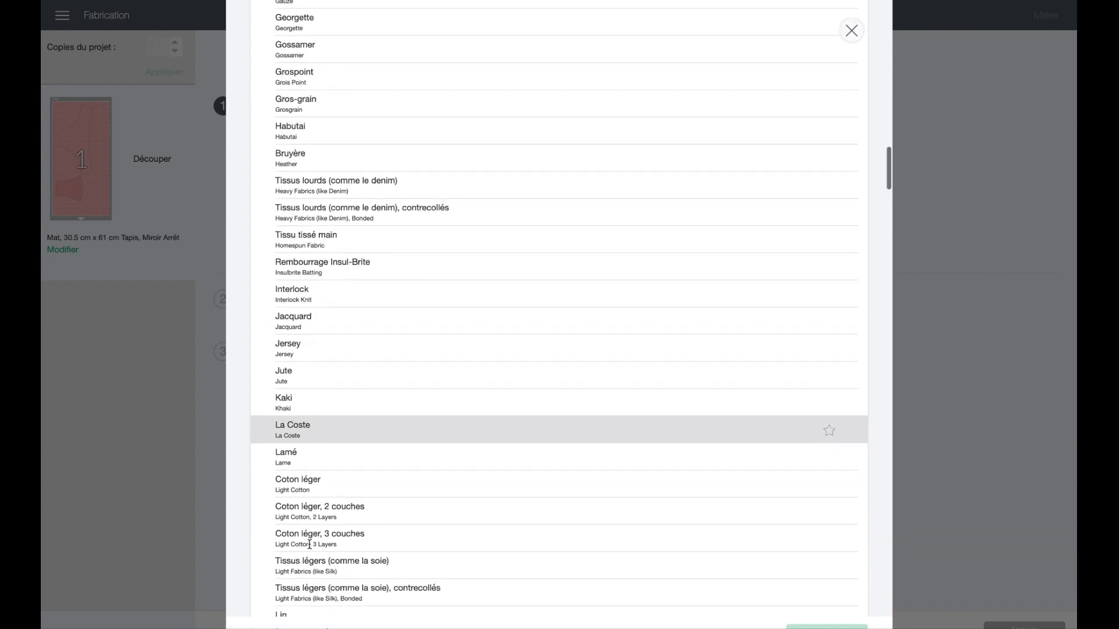
scroll(309, 545, down, 2)
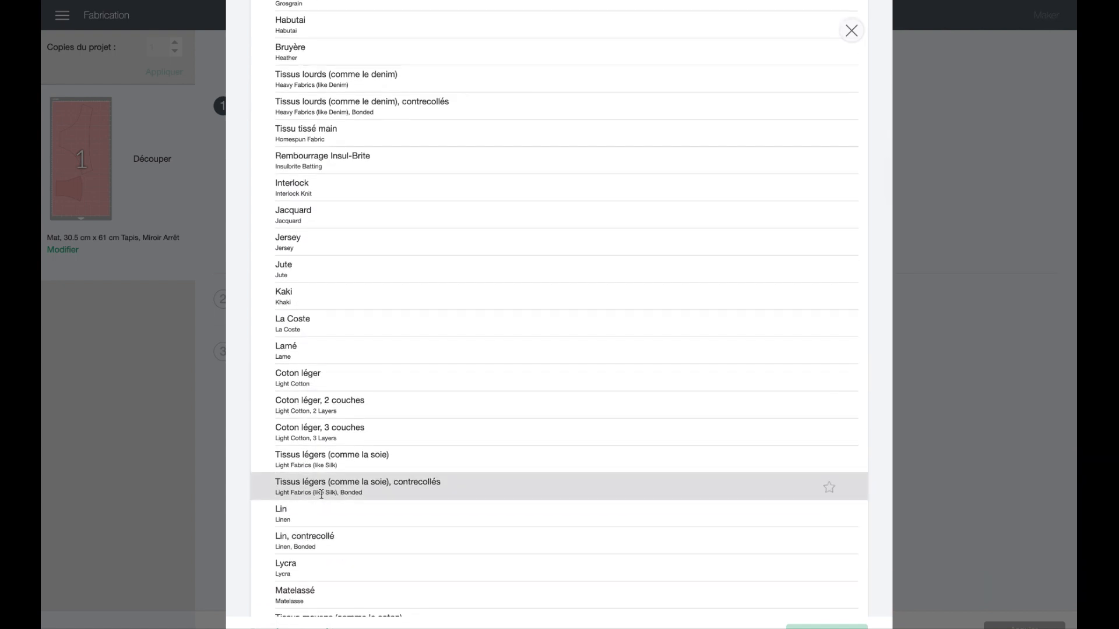
scroll(320, 494, down, 4)
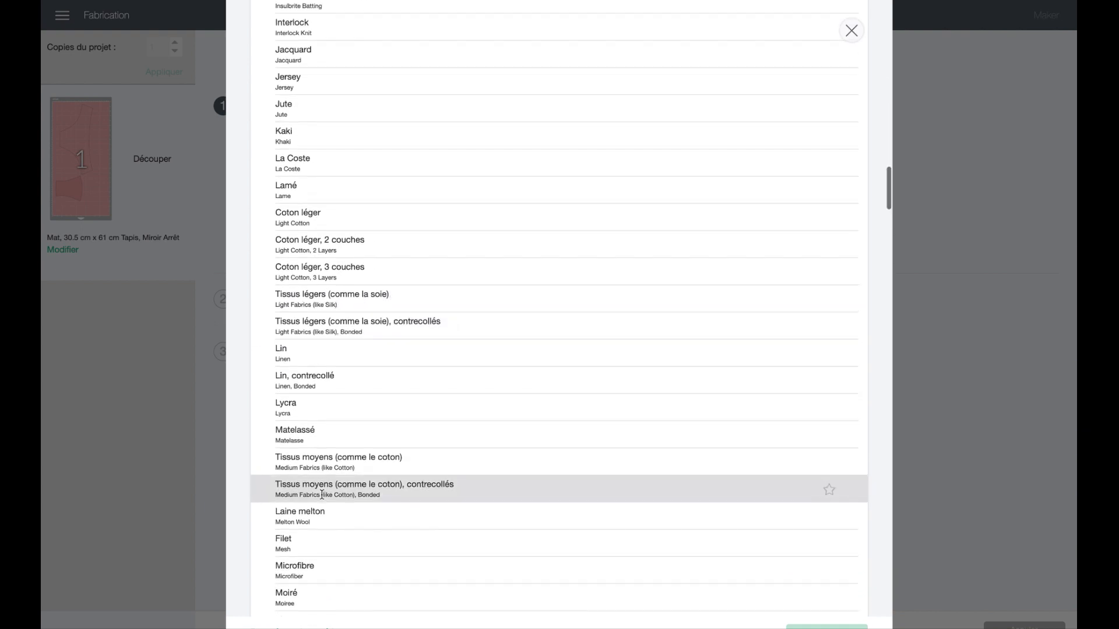
scroll(321, 495, down, 4)
scroll(321, 498, down, 4)
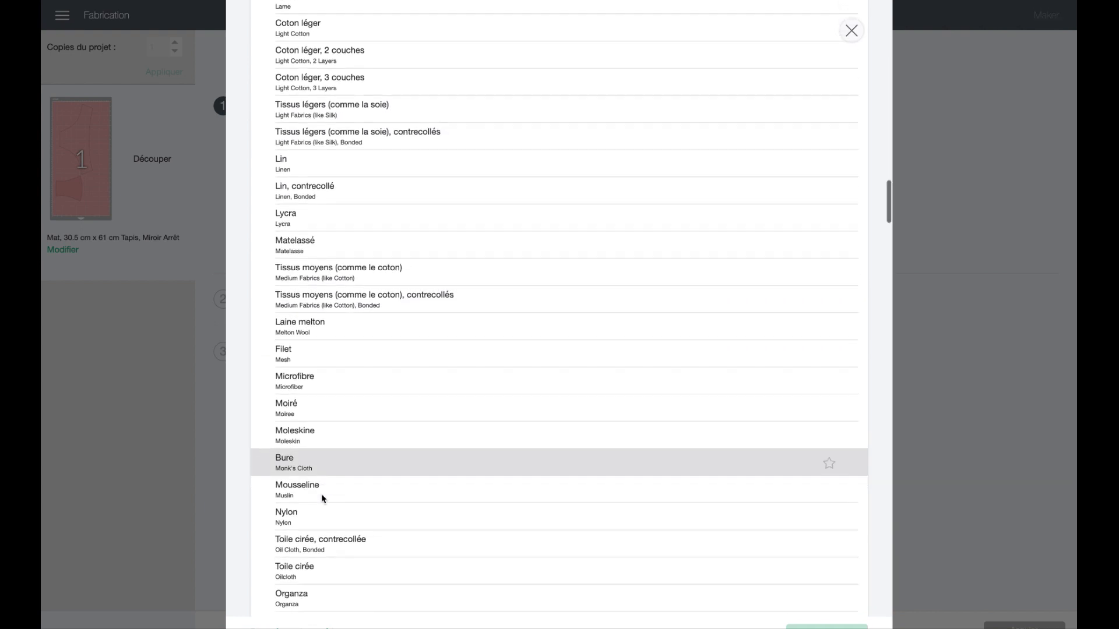
scroll(322, 498, down, 4)
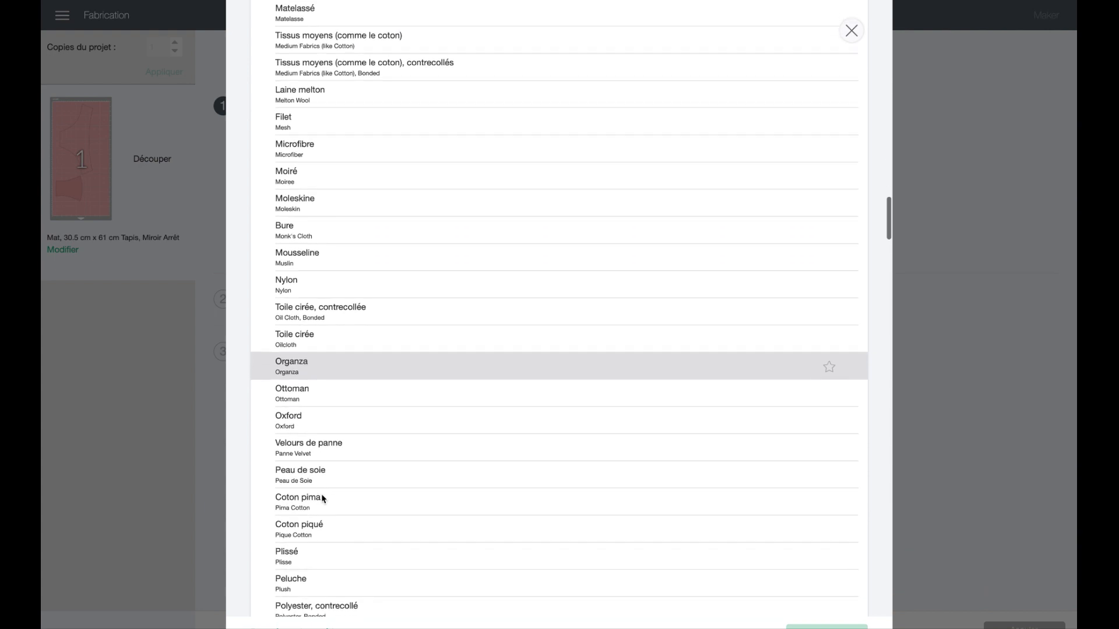
scroll(321, 498, down, 2)
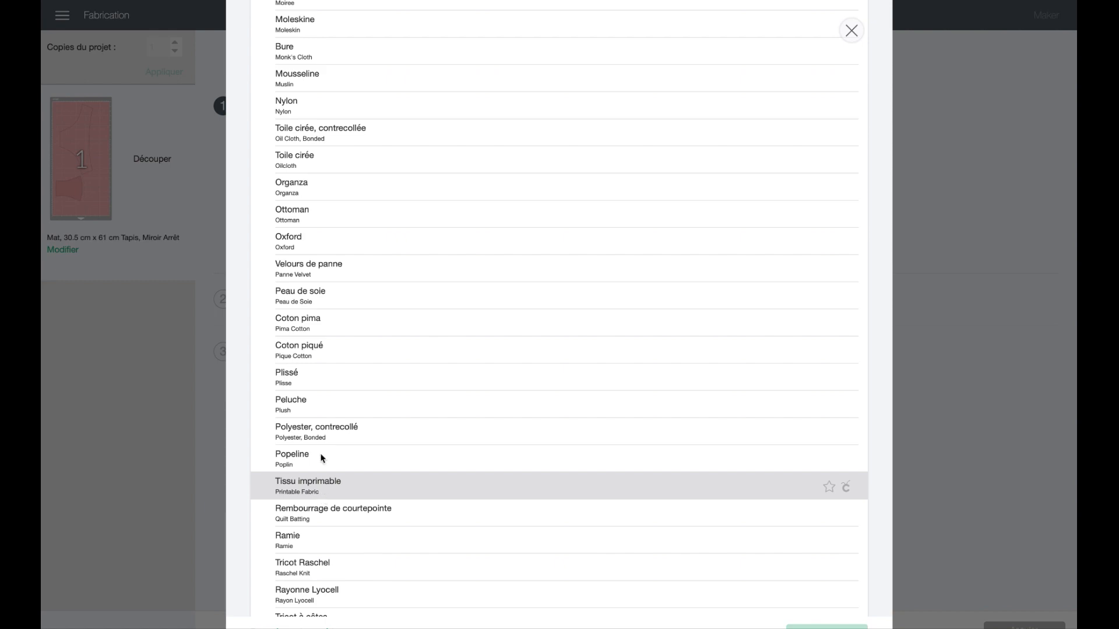
scroll(325, 392, up, 15)
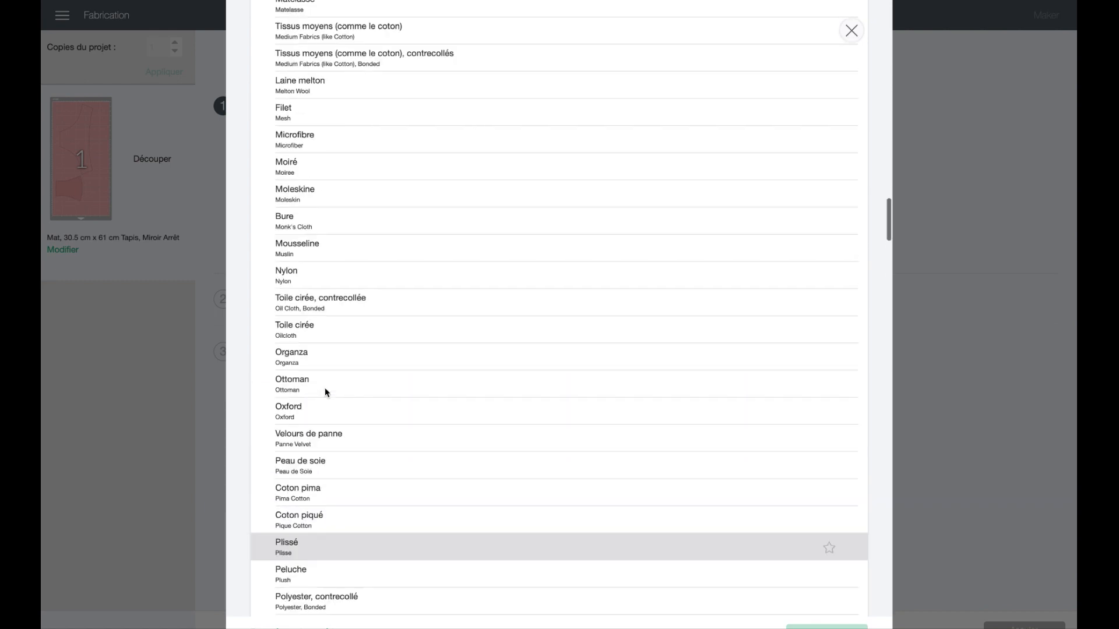
scroll(325, 391, up, 5)
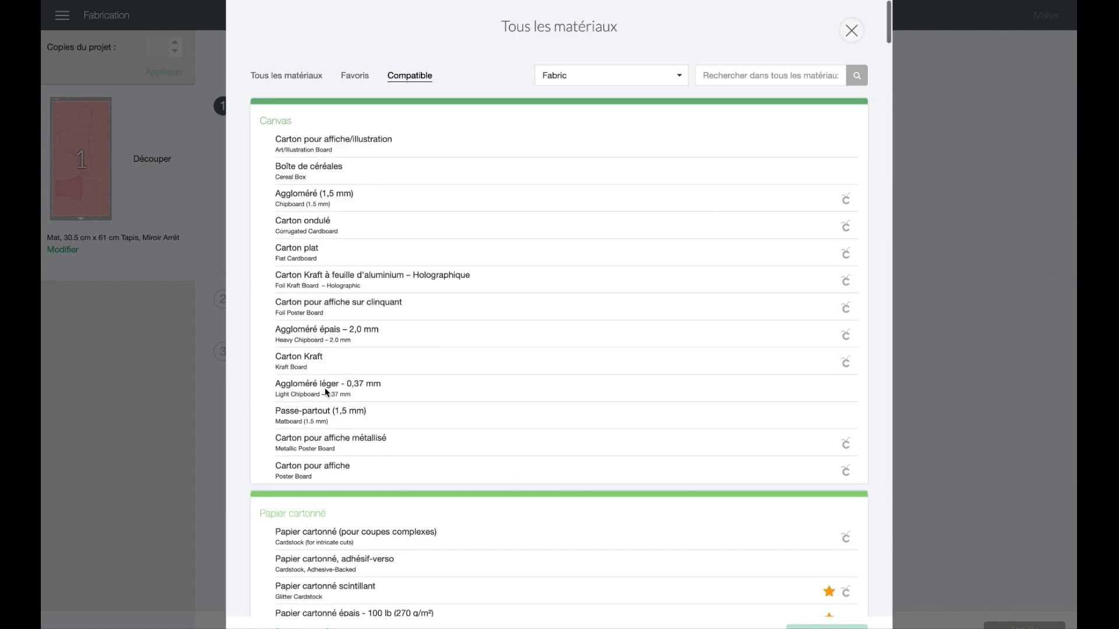
Find Jersey in the materials list and set it as the base material for the cut.
click(722, 74)
text(jersey)
key(Return)
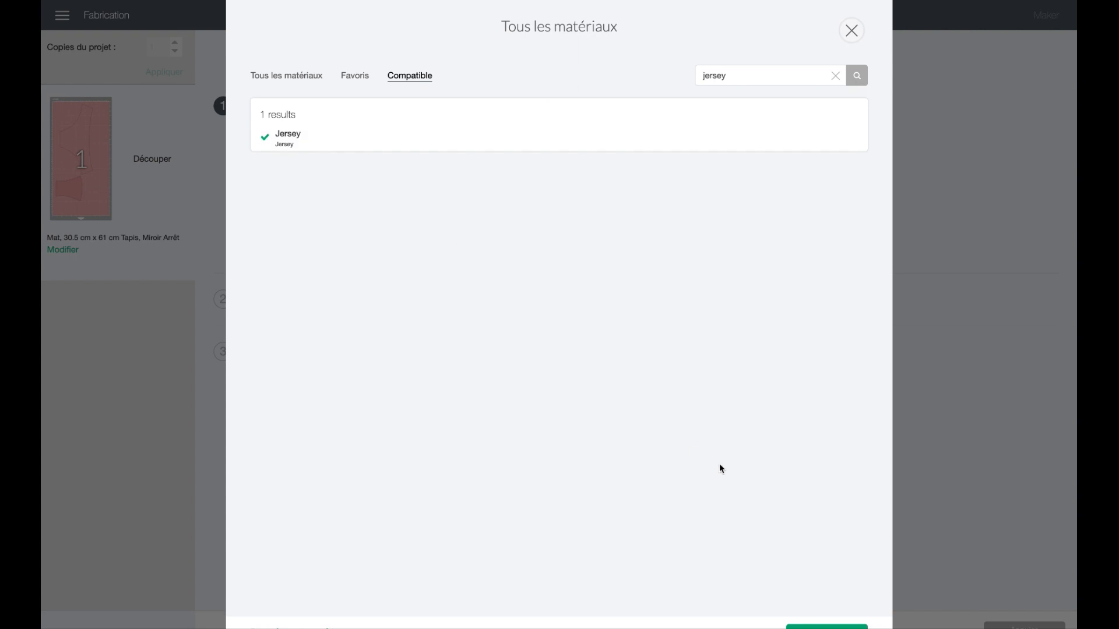
click(844, 627)
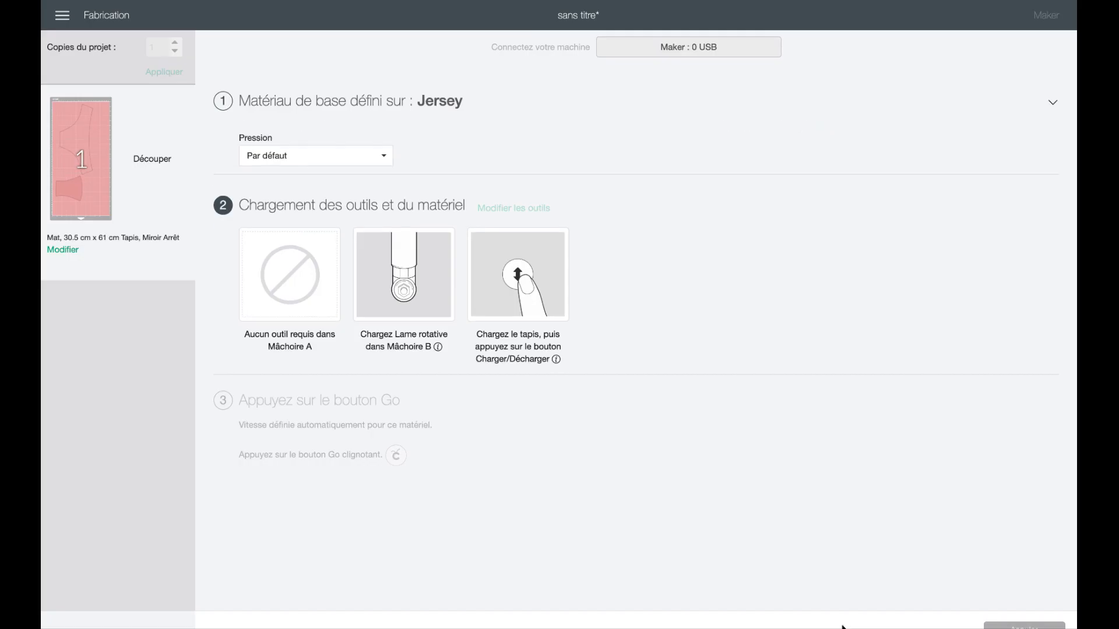